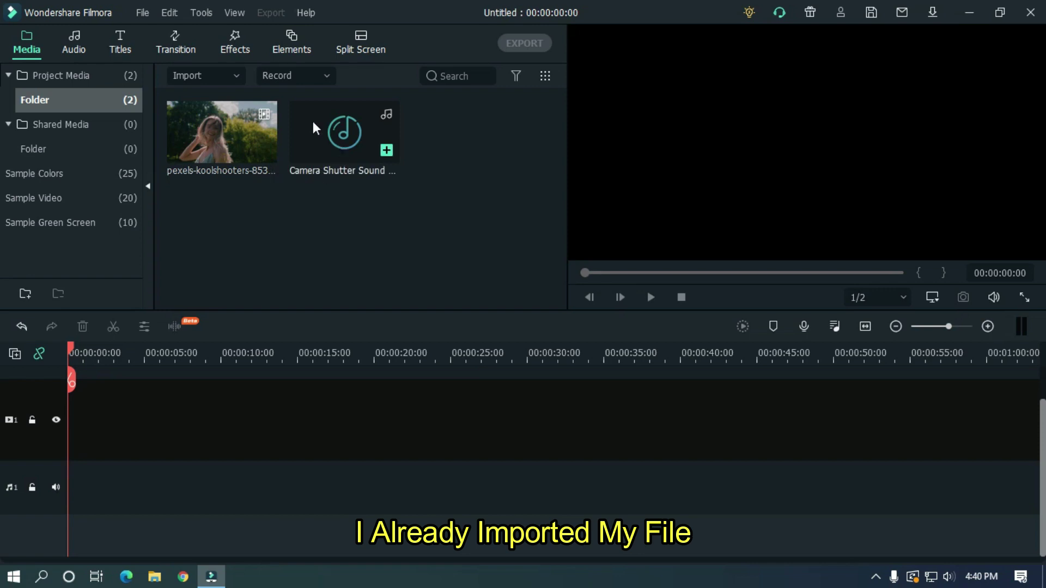
# - Preview the imported pexels video and the Camera Shutter Sound Effect
pyautogui.doubleClick(214, 132)
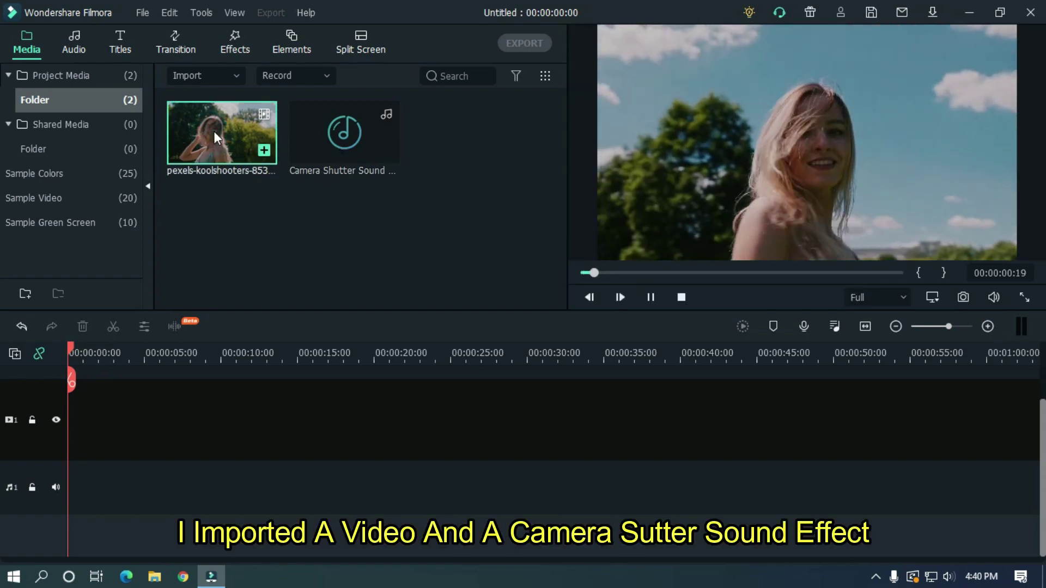
pyautogui.doubleClick(340, 113)
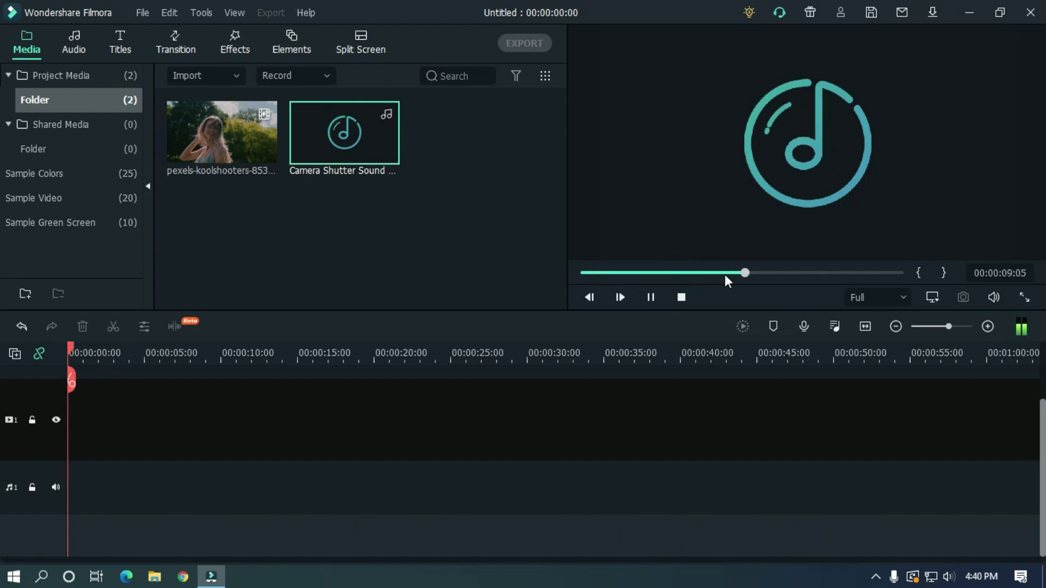
pyautogui.click(648, 299)
# - Place the pexels video at the start of video track 1
pyautogui.moveTo(227, 152); pyautogui.dragTo(96, 460)
pyautogui.moveTo(1043, 464); pyautogui.dragTo(1044, 429)
pyautogui.moveTo(336, 353); pyautogui.dragTo(524, 342)
pyautogui.scroll(2, 523, 341)
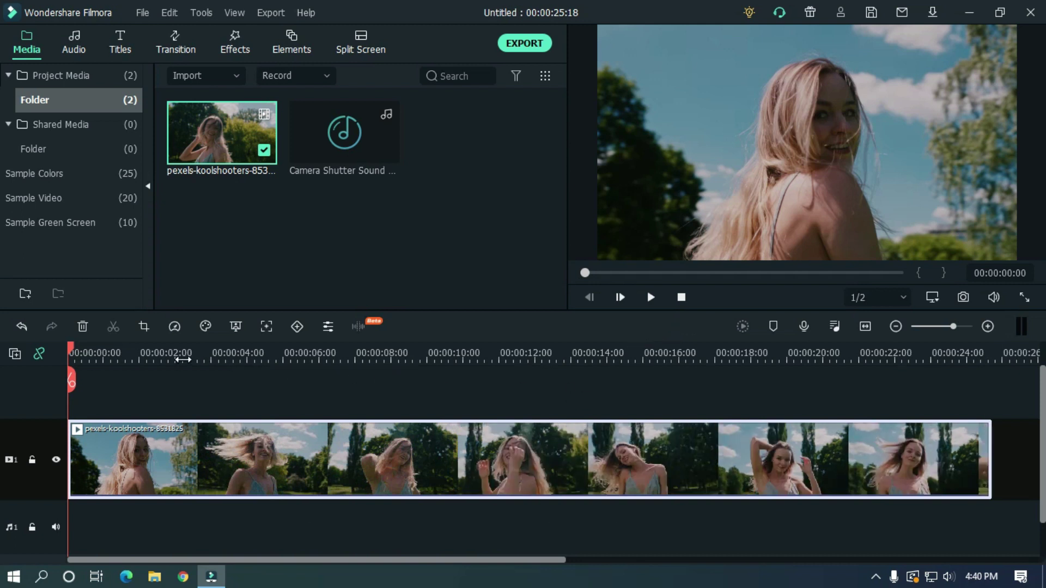
# - Capture a snapshot of the frame at 00:00:03:07 and split the video clip there
pyautogui.click(181, 358)
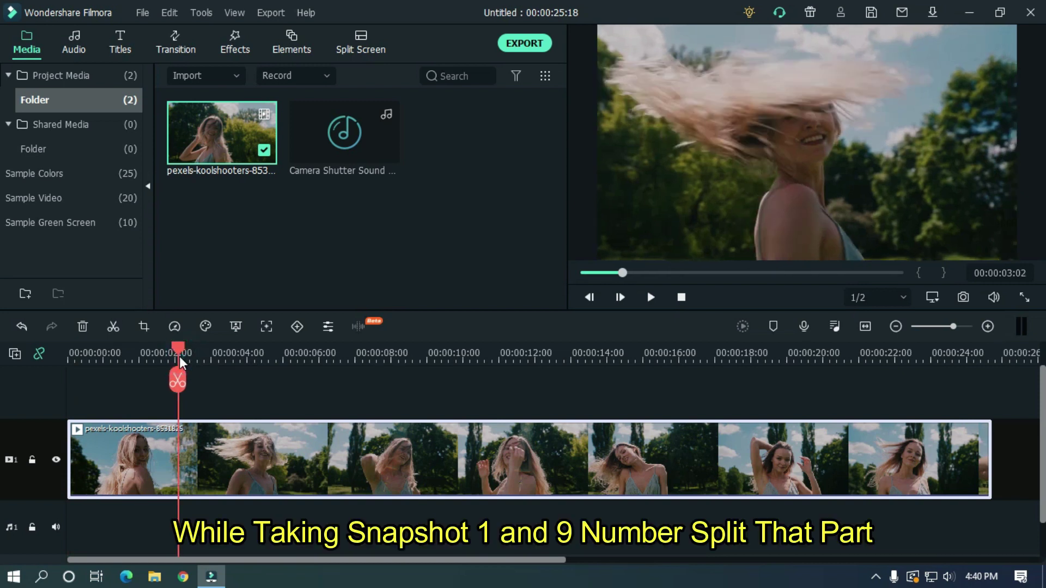
pyautogui.click(184, 362)
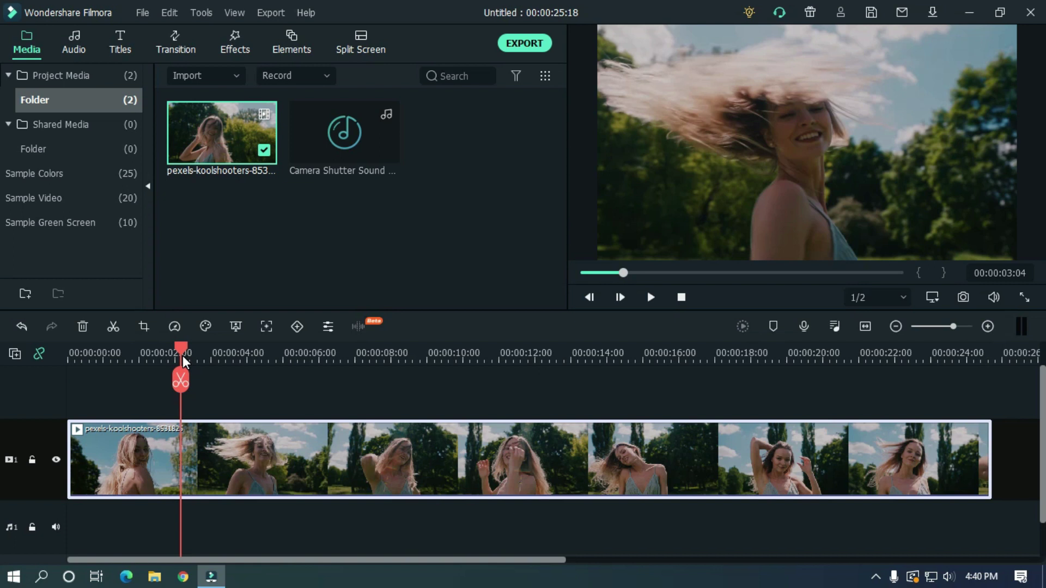
pyautogui.click(185, 363)
pyautogui.click(186, 362)
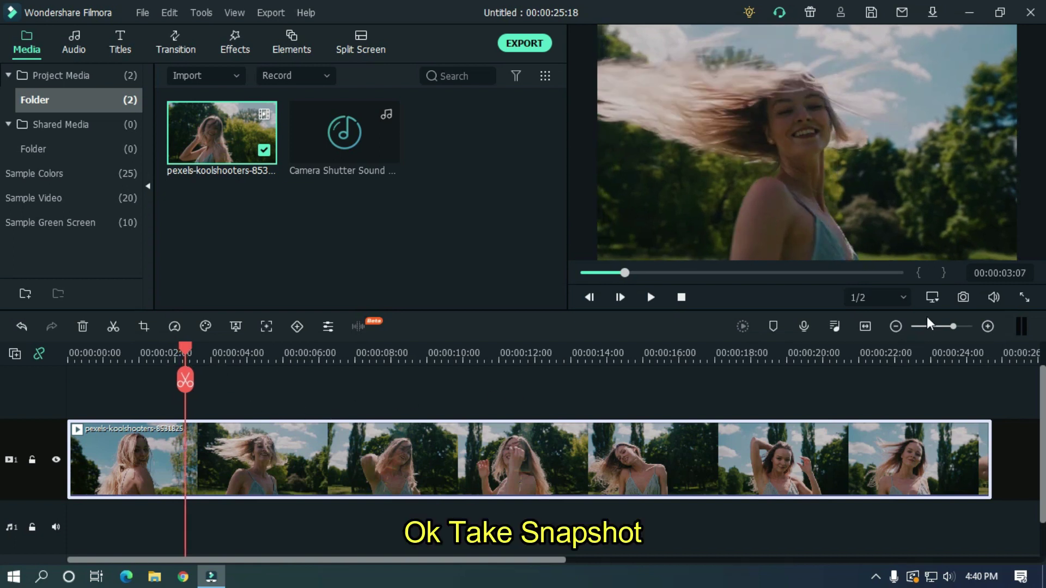
pyautogui.click(962, 298)
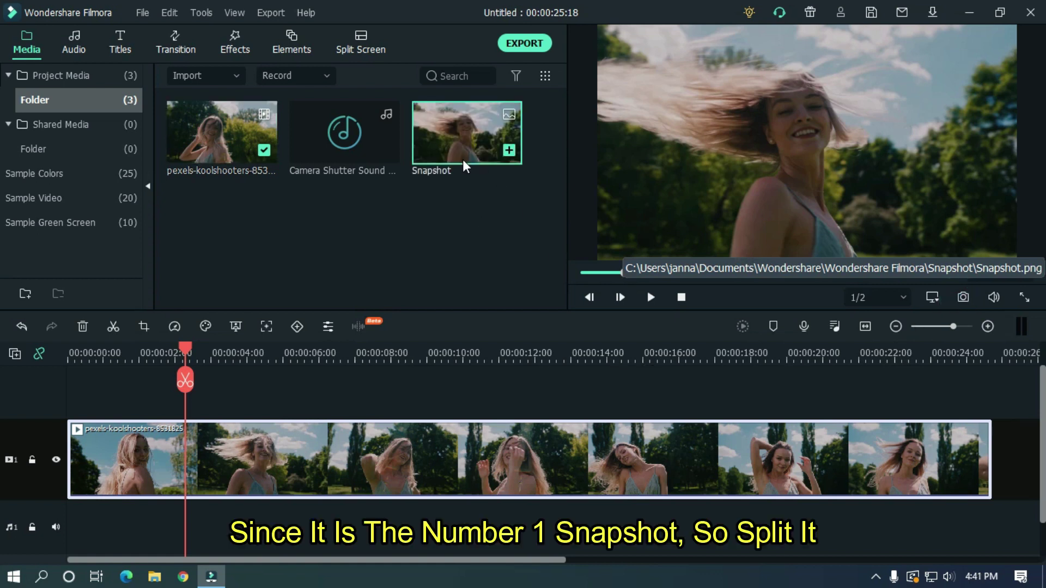
pyautogui.click(275, 428)
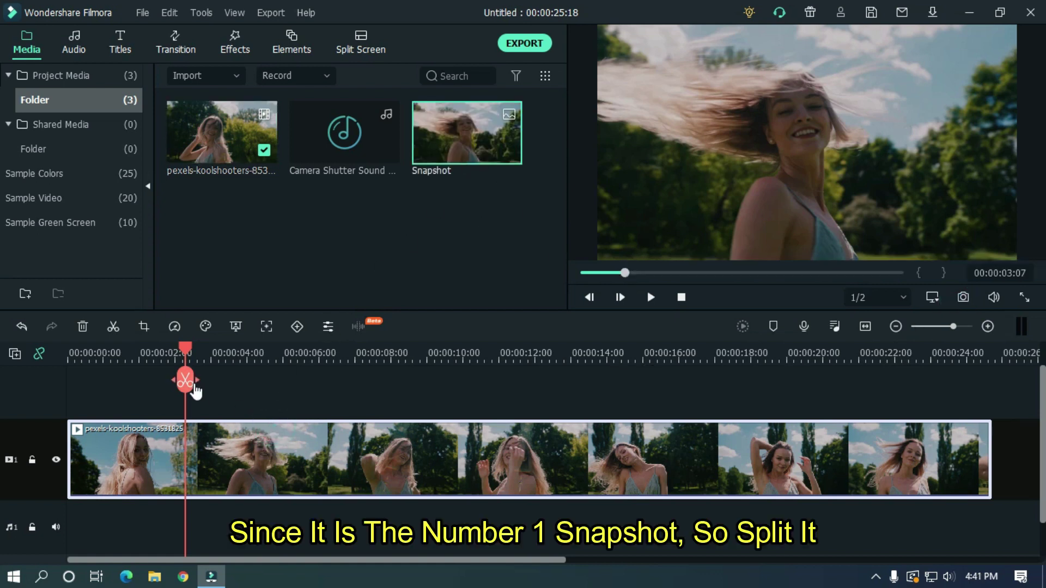
pyautogui.click(187, 384)
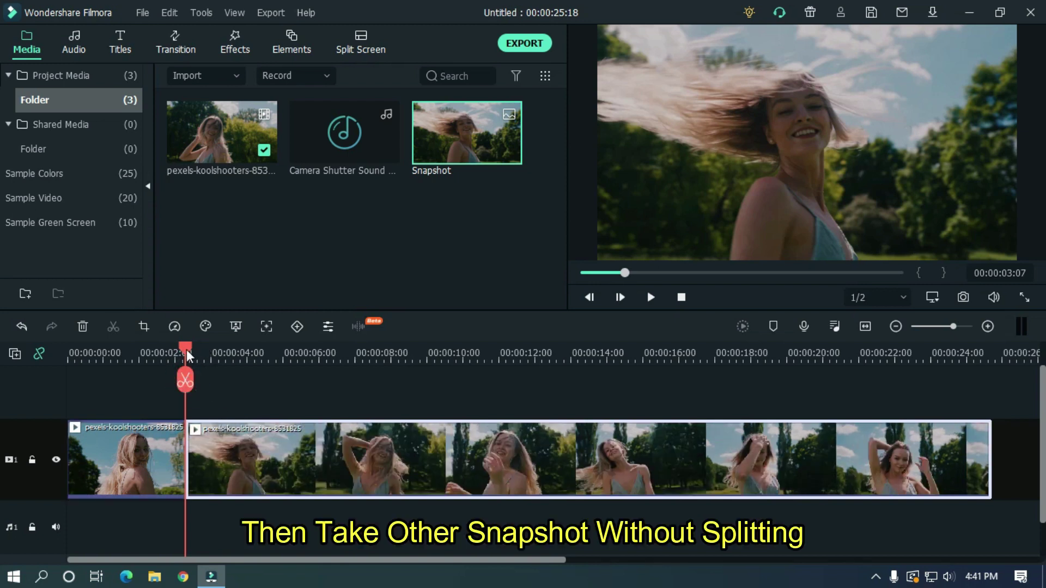
# - Capture snapshots of the video at 00:00:04:04 and 00:00:05:22 without splitting the clip
pyautogui.moveTo(186, 355); pyautogui.dragTo(217, 355)
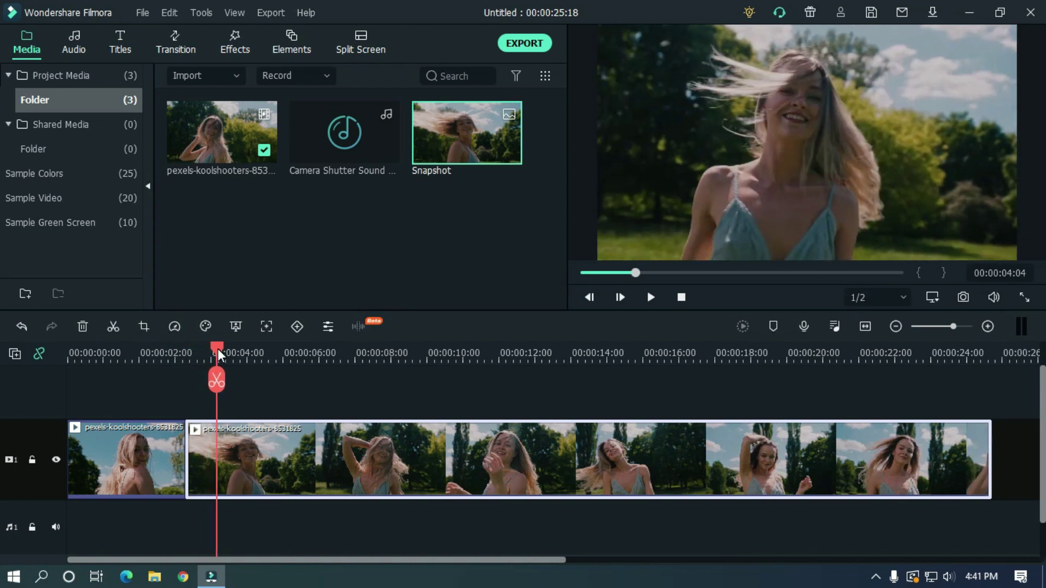
pyautogui.click(962, 298)
pyautogui.click(276, 355)
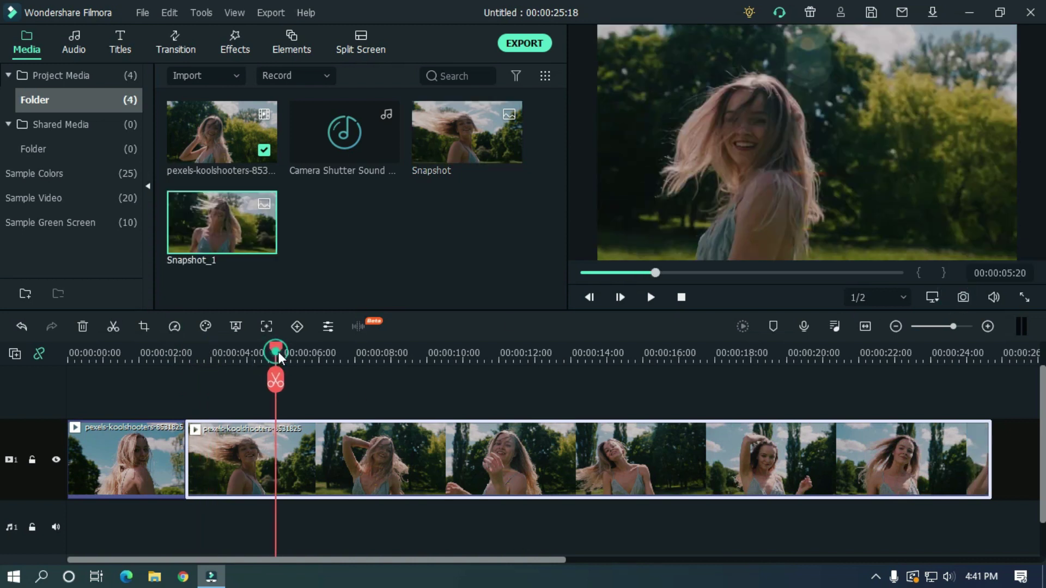
pyautogui.click(963, 298)
# - Capture five more snapshots at different poses further along the second segment, the last one at 00:00:17:21
pyautogui.moveTo(365, 355); pyautogui.dragTo(413, 354)
pyautogui.click(962, 298)
pyautogui.moveTo(485, 355); pyautogui.dragTo(516, 355)
pyautogui.click(962, 298)
pyautogui.moveTo(585, 355); pyautogui.dragTo(657, 355)
pyautogui.click(963, 298)
pyautogui.click(640, 357)
pyautogui.click(963, 298)
pyautogui.click(712, 354)
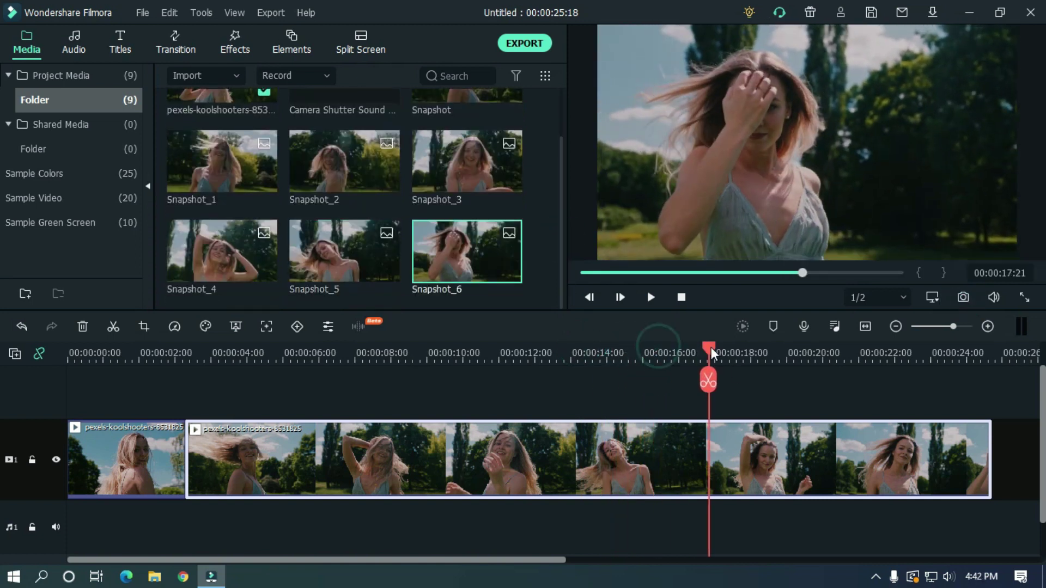
pyautogui.click(964, 298)
# - Capture a snapshot of the frame at 00:00:20:06 and split the video clip there
pyautogui.moveTo(712, 355); pyautogui.dragTo(796, 344)
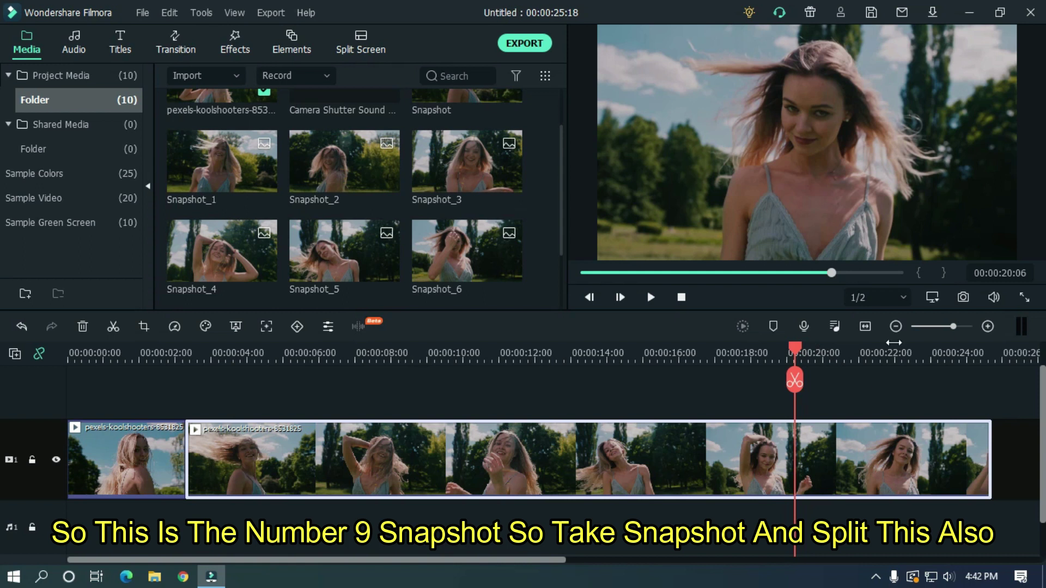
pyautogui.click(963, 297)
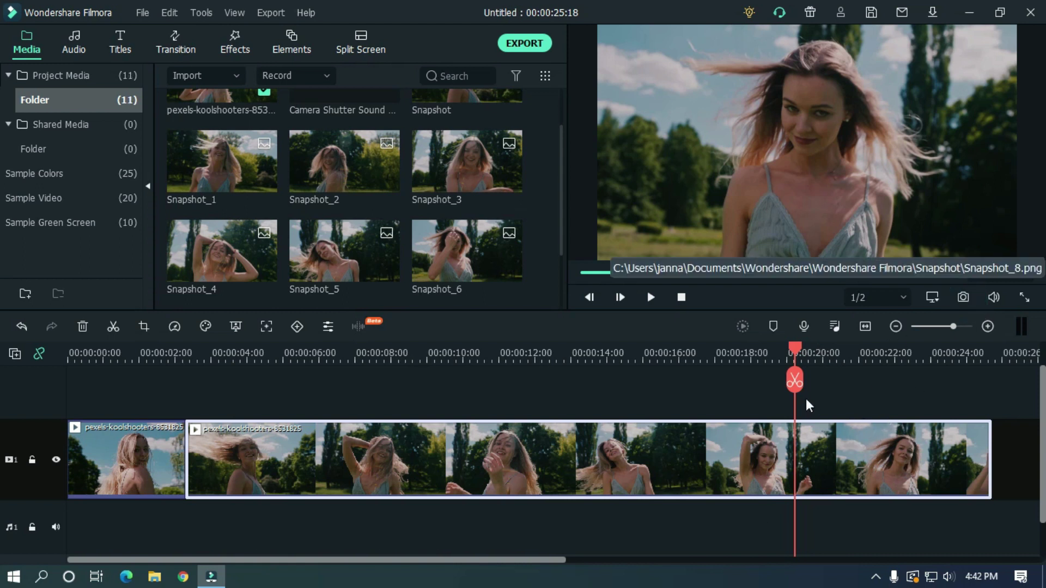
pyautogui.click(793, 382)
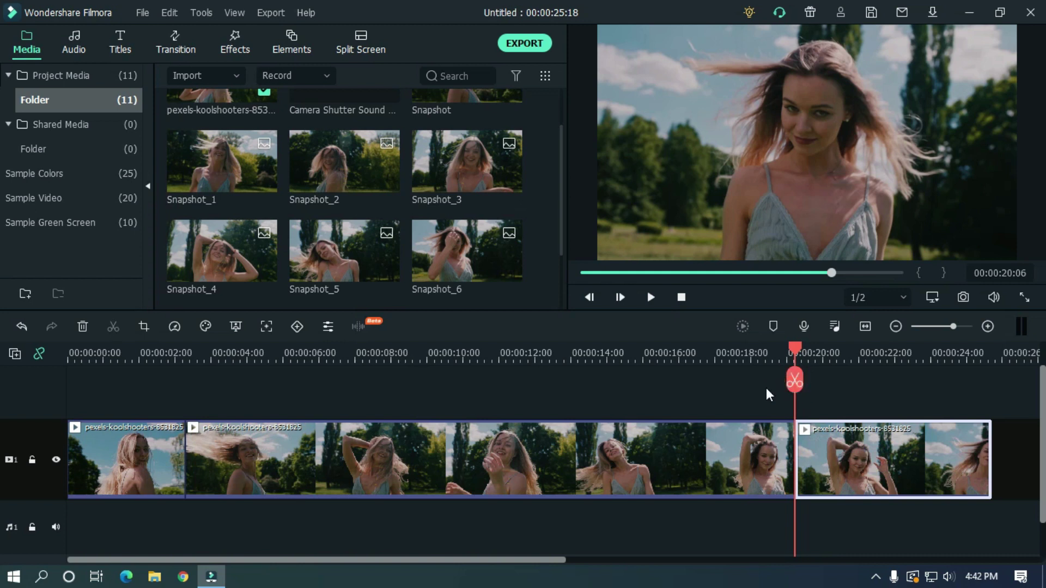
# - Delete the middle segment of the video, leaving the gap between the first and last segments
pyautogui.moveTo(691, 357); pyautogui.dragTo(684, 358)
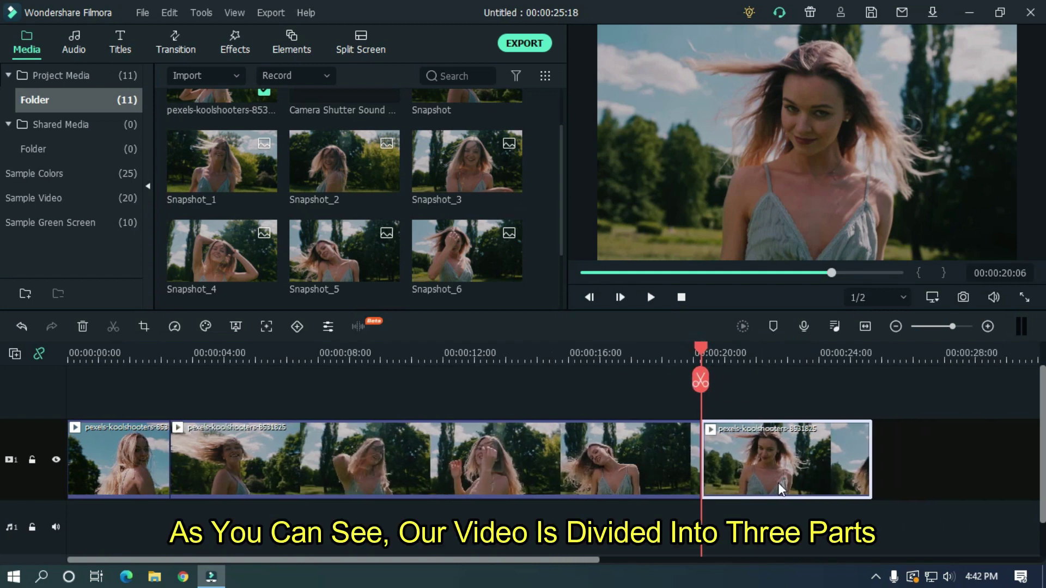
pyautogui.click(579, 465)
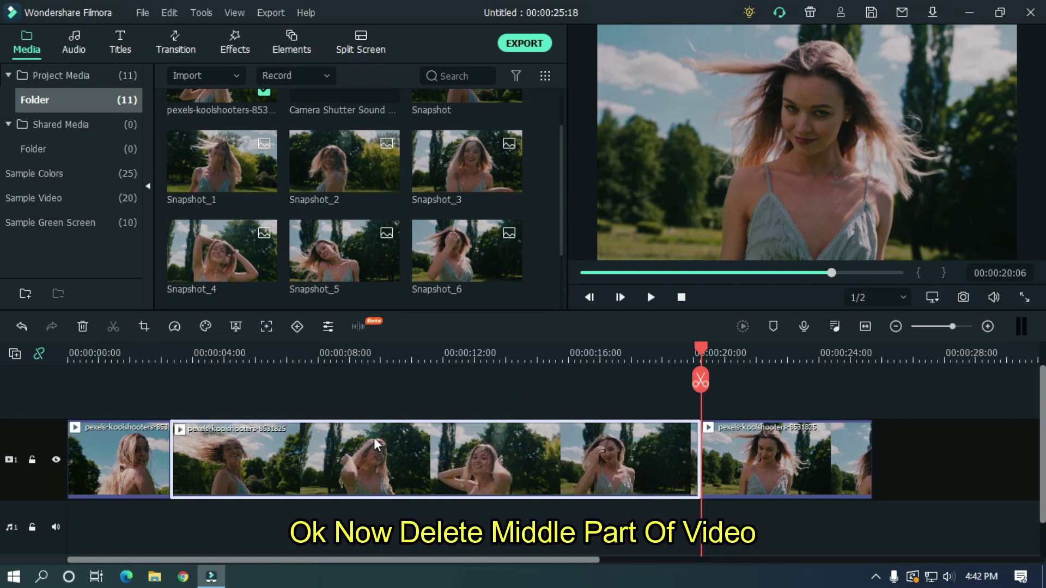
pyautogui.press('Delete')
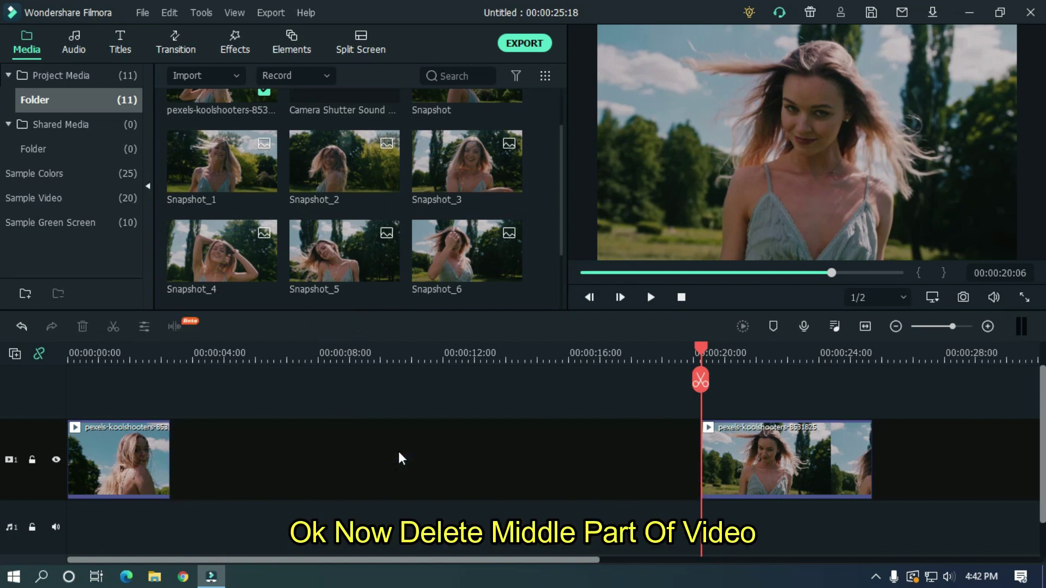
# - Fill the gap between the two video segments with the Moon Blue sample color
pyautogui.click(47, 180)
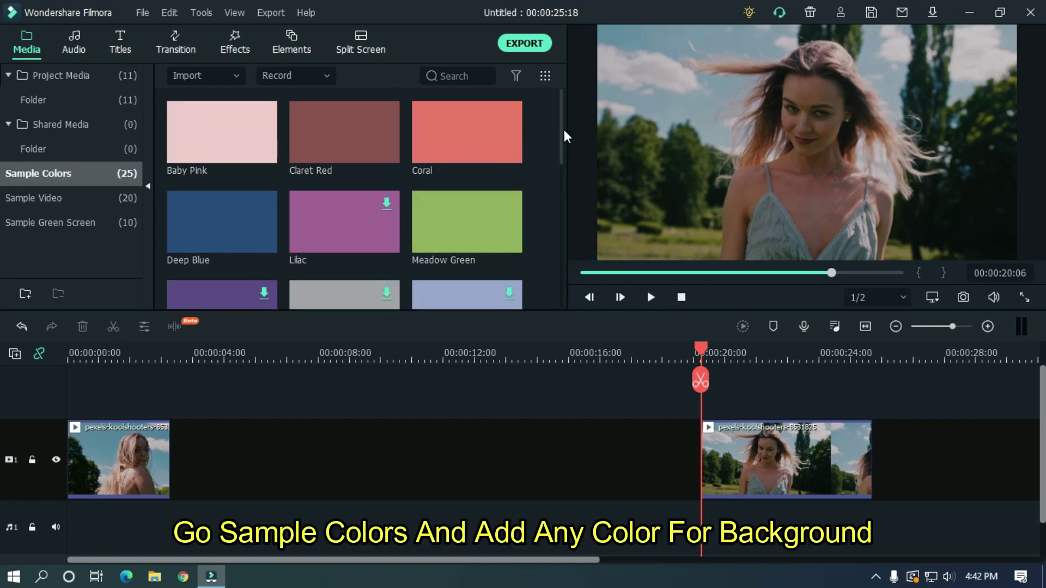
pyautogui.moveTo(561, 126); pyautogui.dragTo(557, 169)
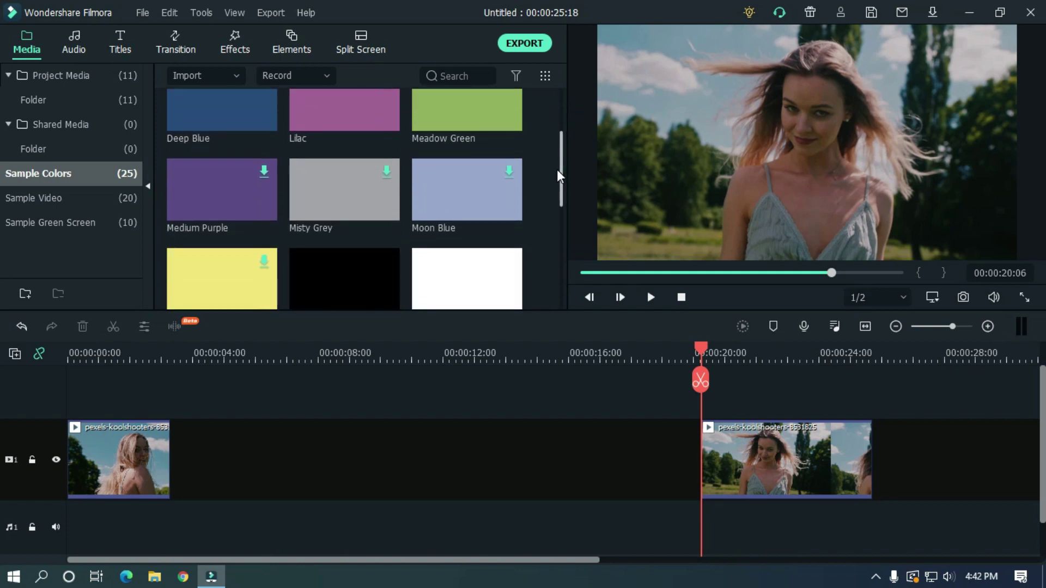
pyautogui.moveTo(452, 194); pyautogui.dragTo(181, 476)
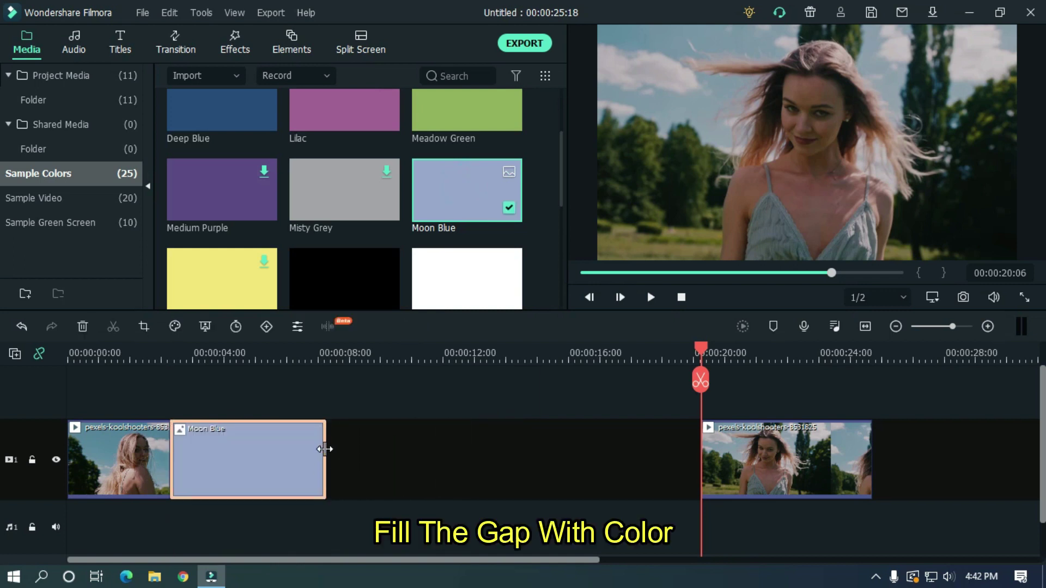
pyautogui.moveTo(325, 451); pyautogui.dragTo(699, 441)
# - Add the Camera Shutter Sound Effect to audio track 1, starting beneath the beginning of the Moon Blue clip
pyautogui.moveTo(703, 348); pyautogui.dragTo(144, 362)
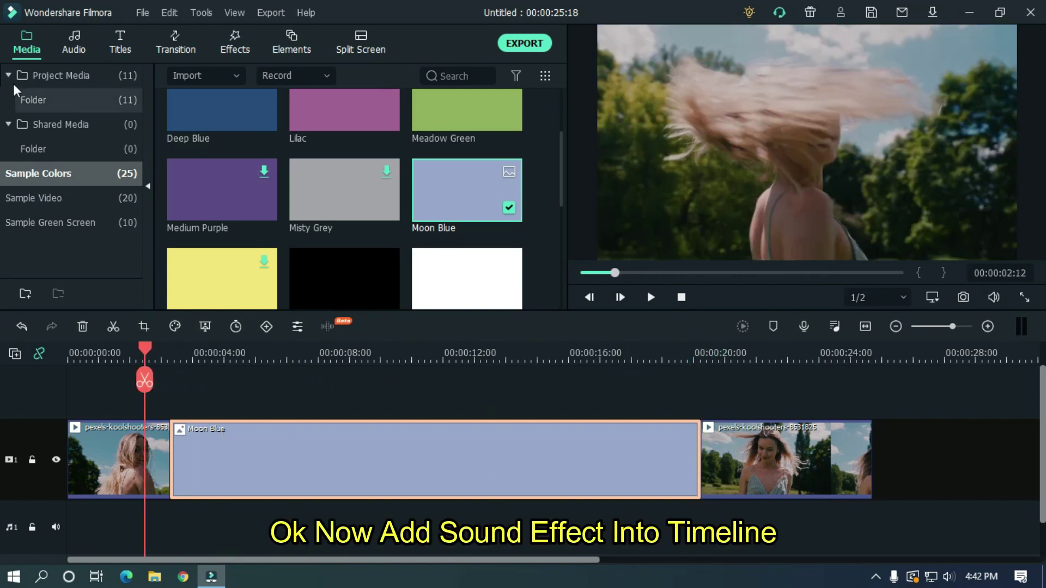
pyautogui.click(35, 81)
pyautogui.moveTo(212, 146); pyautogui.dragTo(170, 515)
pyautogui.moveTo(1044, 444); pyautogui.dragTo(1044, 477)
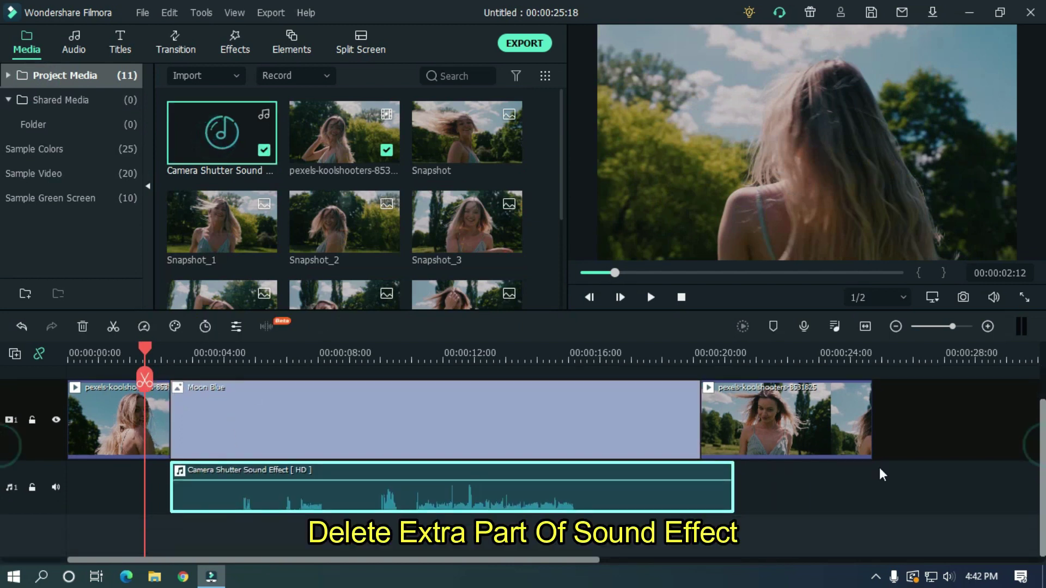
# - Split the sound effect at 00:00:11:03 and delete the part before the cut
pyautogui.click(410, 356)
pyautogui.moveTo(442, 353); pyautogui.dragTo(602, 366)
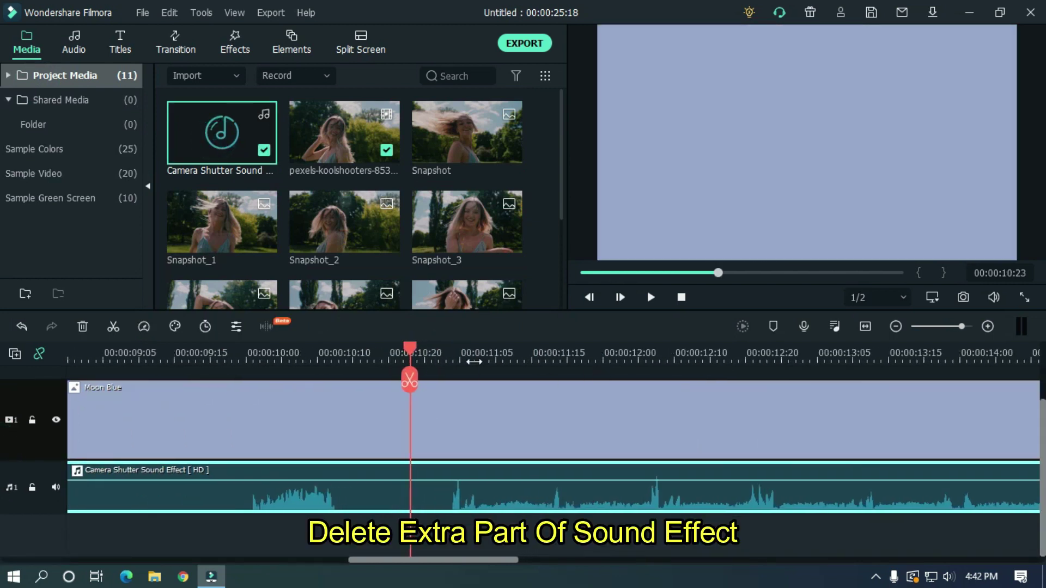
pyautogui.press('space')
pyautogui.click(448, 363)
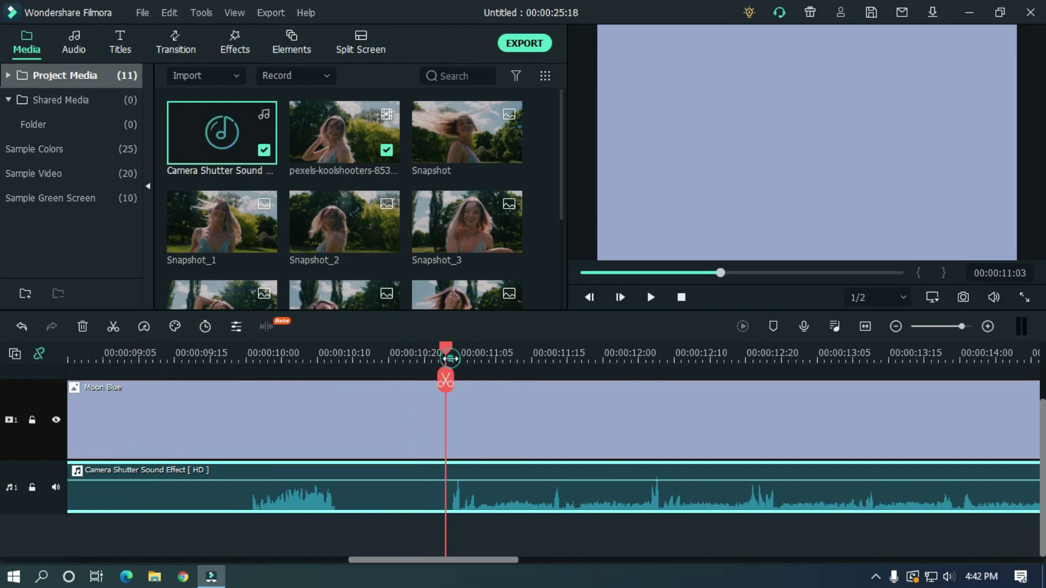
pyautogui.click(448, 377)
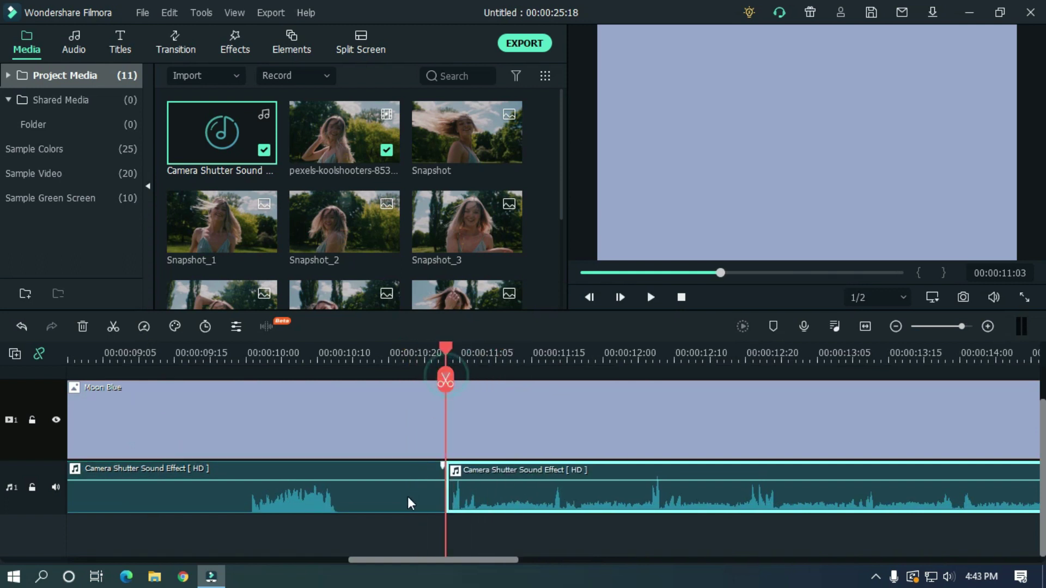
pyautogui.click(409, 498)
pyautogui.press('Delete')
# - Split the sound effect at 00:00:16:06, just past the end of its waveform, and delete the remainder
pyautogui.moveTo(479, 560); pyautogui.dragTo(634, 560)
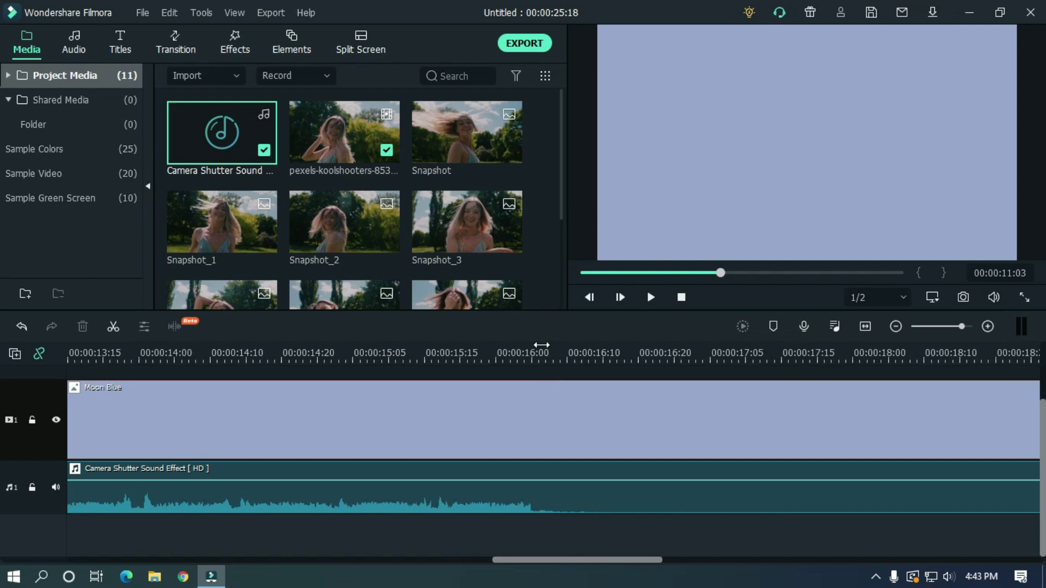
pyautogui.click(538, 348)
pyautogui.doubleClick(567, 504)
pyautogui.click(538, 381)
pyautogui.press('Delete')
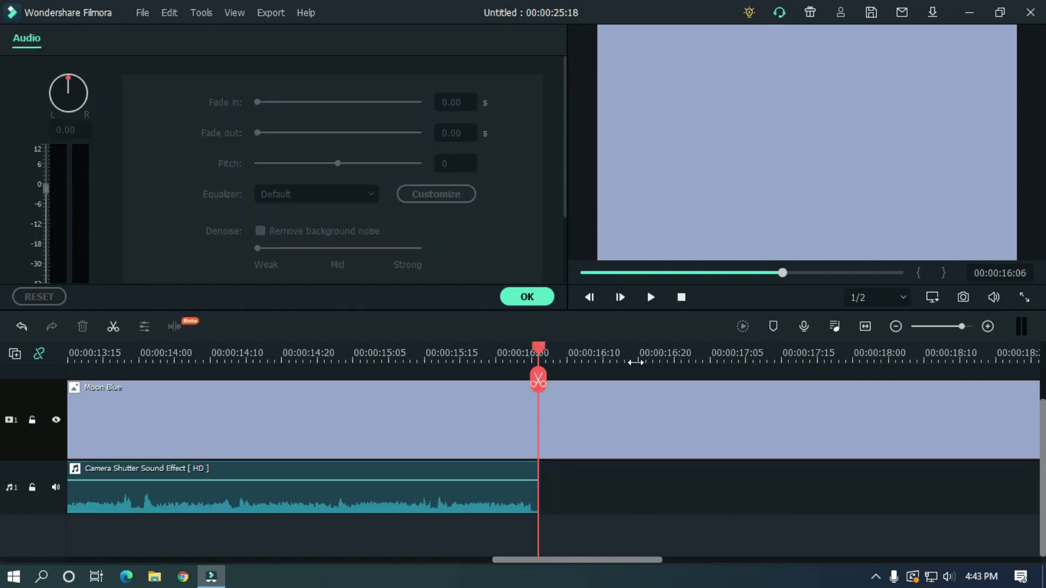
# - Move the trimmed sound effect so its first shutter peak lines up with the first split at 00:00:03:07
pyautogui.moveTo(636, 351); pyautogui.dragTo(509, 354)
pyautogui.moveTo(469, 505); pyautogui.dragTo(253, 504)
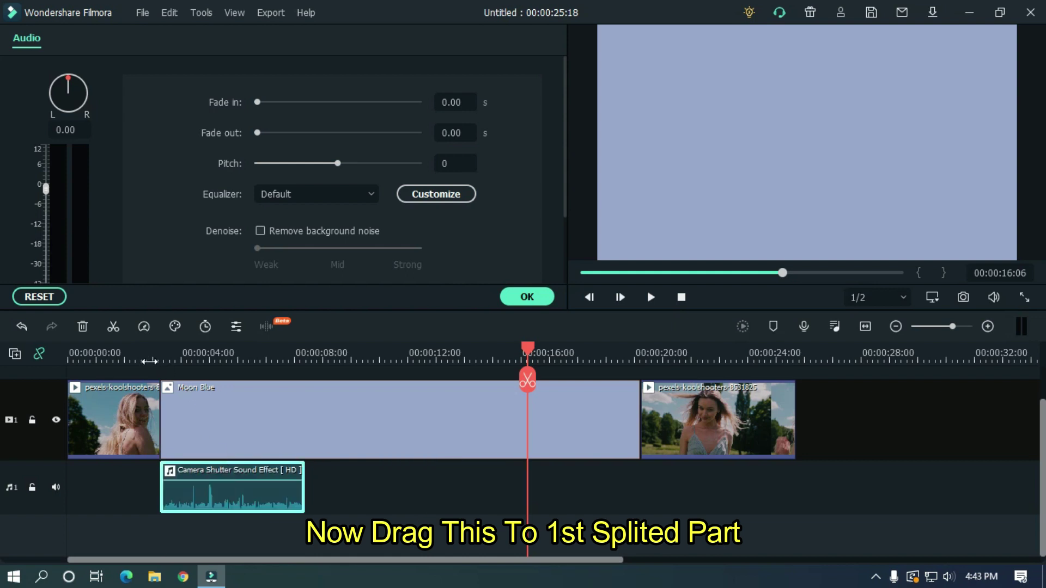
pyautogui.click(153, 358)
pyautogui.moveTo(290, 357); pyautogui.dragTo(701, 339)
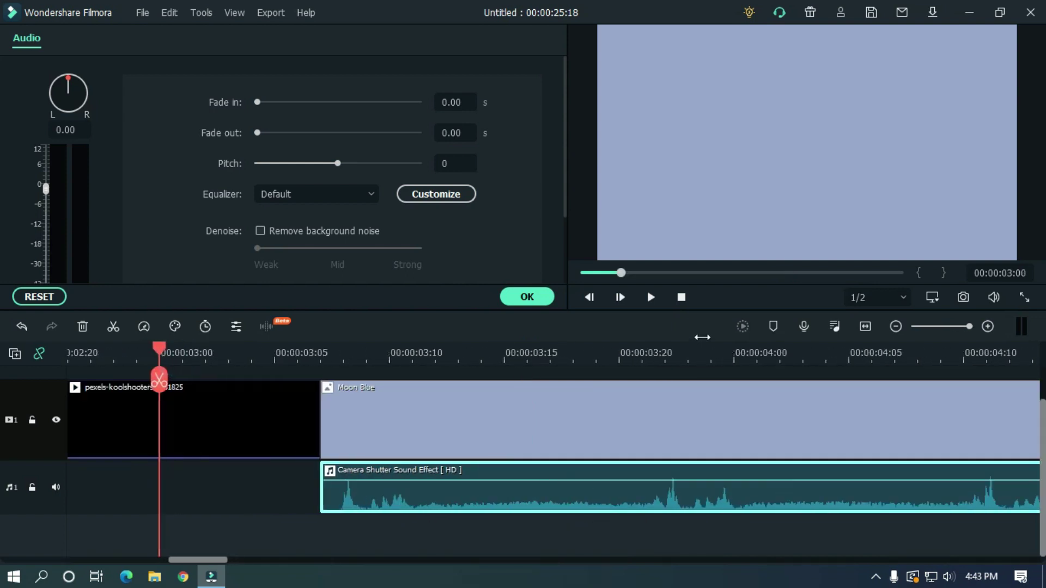
pyautogui.click(348, 356)
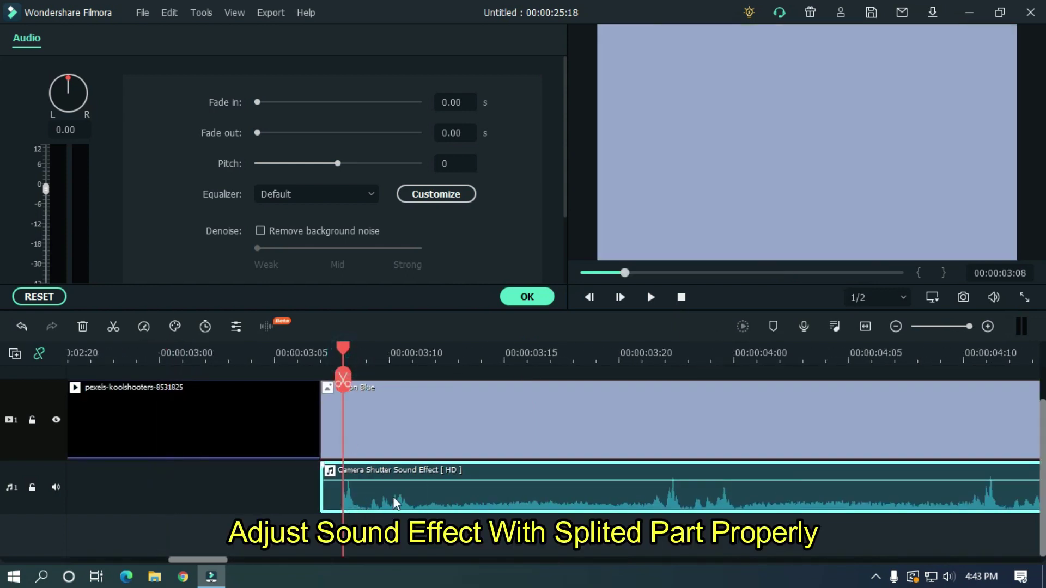
pyautogui.moveTo(393, 499); pyautogui.dragTo(362, 497)
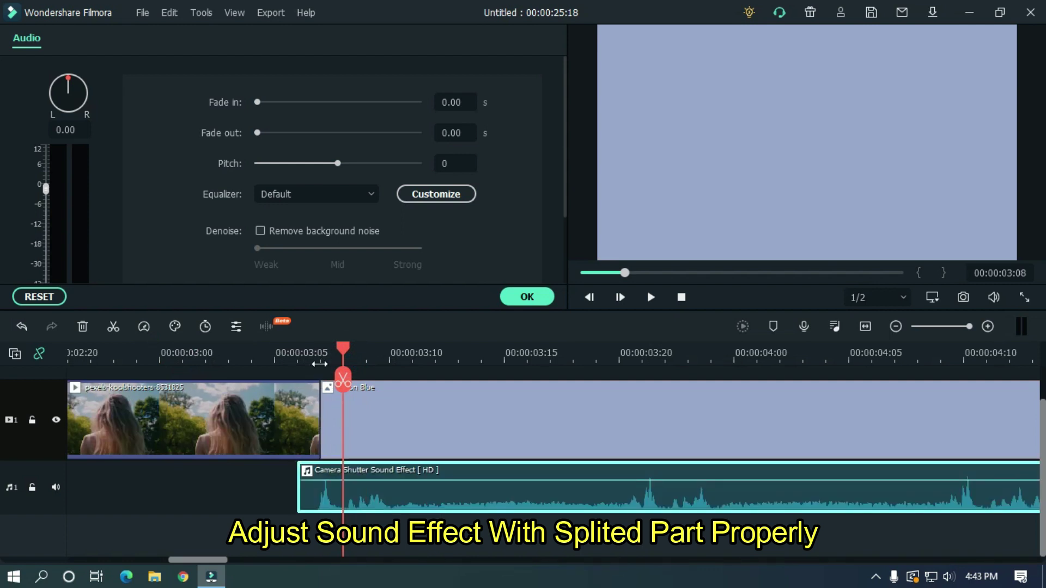
pyautogui.moveTo(343, 350); pyautogui.dragTo(320, 351)
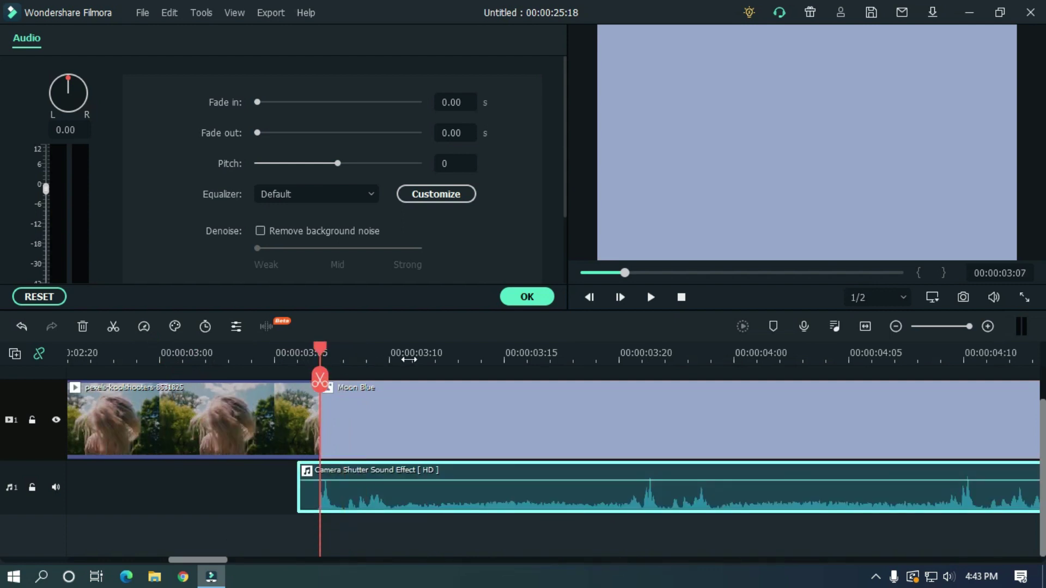
pyautogui.press('space')
pyautogui.press('space')
# - Close the audio settings and add Snapshot on a new track above Moon Blue, starting at 00:00:03:07
pyautogui.moveTo(459, 364); pyautogui.dragTo(1, 382)
pyautogui.moveTo(619, 351); pyautogui.dragTo(502, 364)
pyautogui.scroll(-1, 600, 373)
pyautogui.click(528, 296)
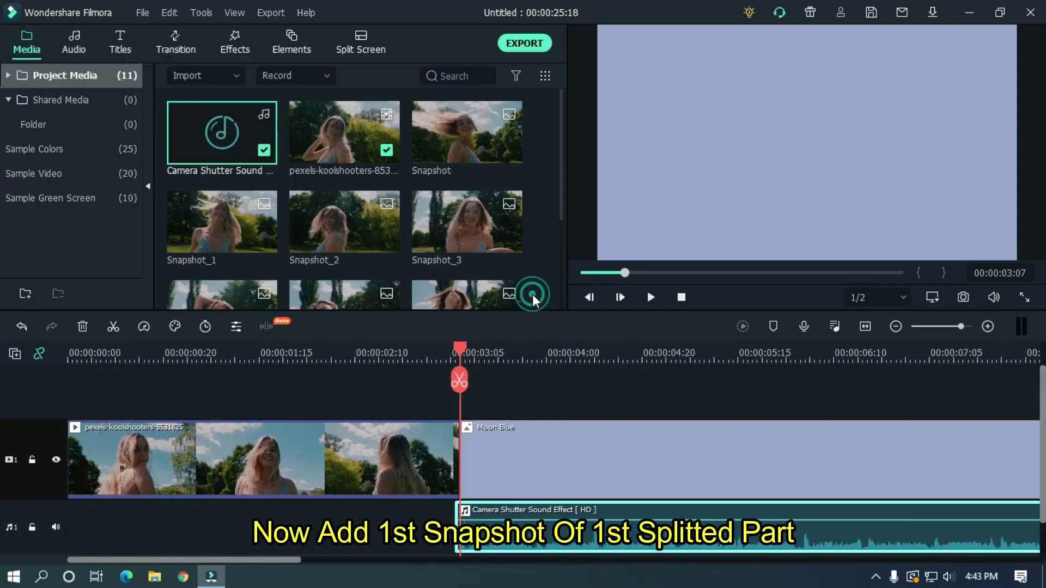
pyautogui.click(461, 139)
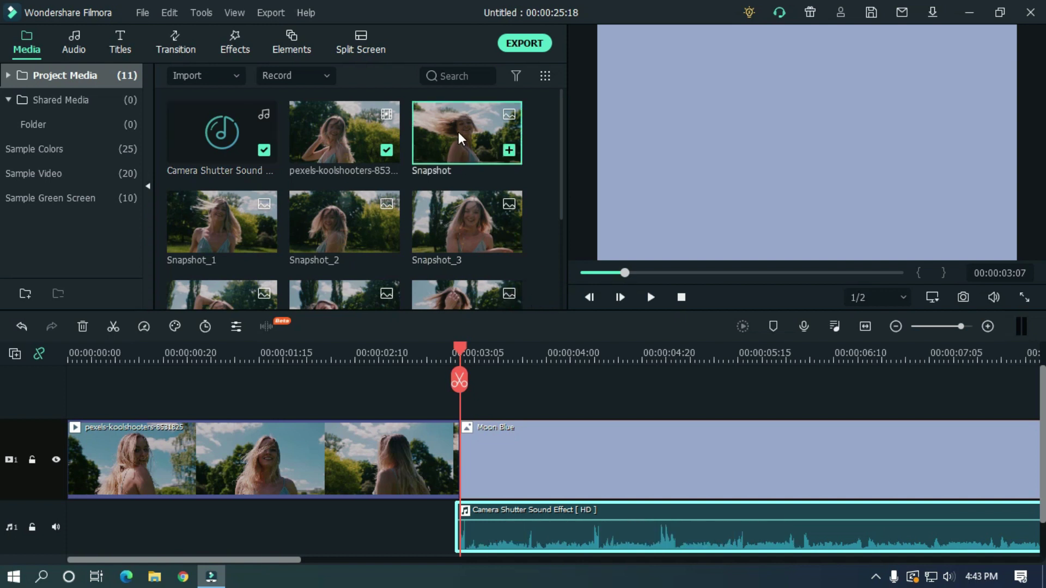
pyautogui.moveTo(487, 348); pyautogui.dragTo(463, 414)
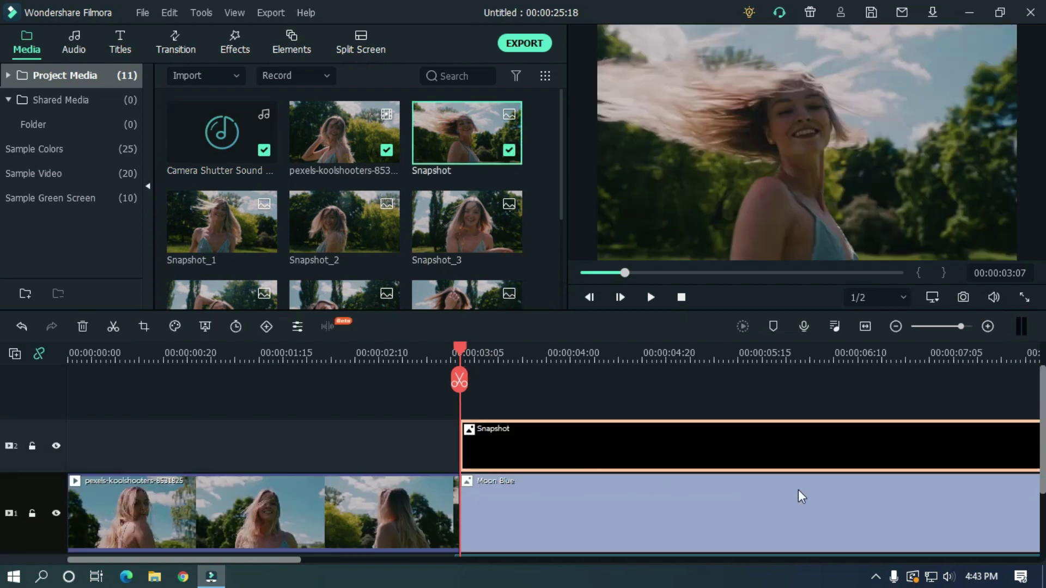
# - Play the timeline from 00:00:03:06 to examine how the peaks in the sound effect's waveform match the shutter clicks
pyautogui.scroll(-2, 545, 464)
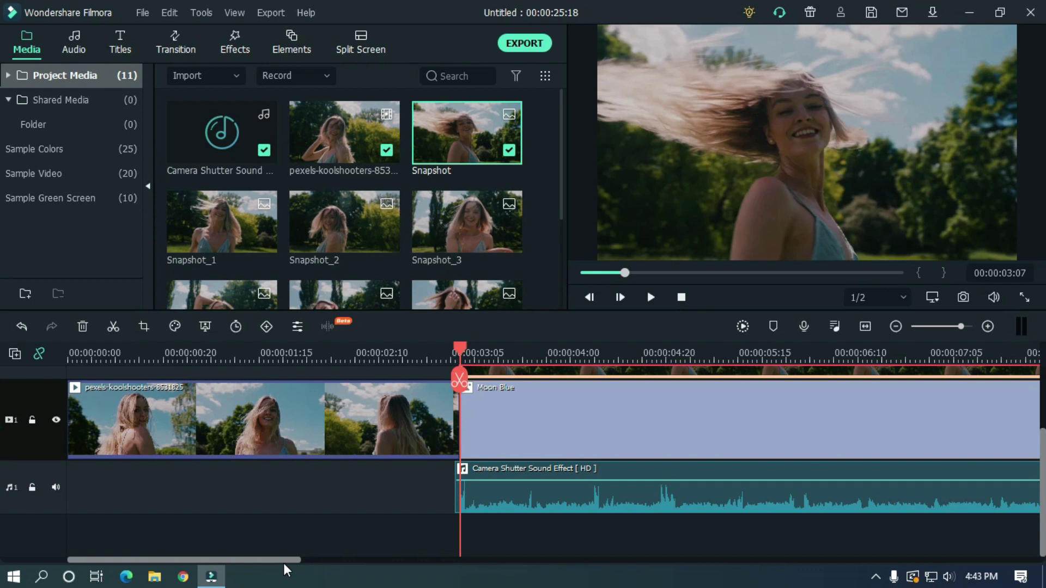
pyautogui.moveTo(289, 560); pyautogui.dragTo(335, 560)
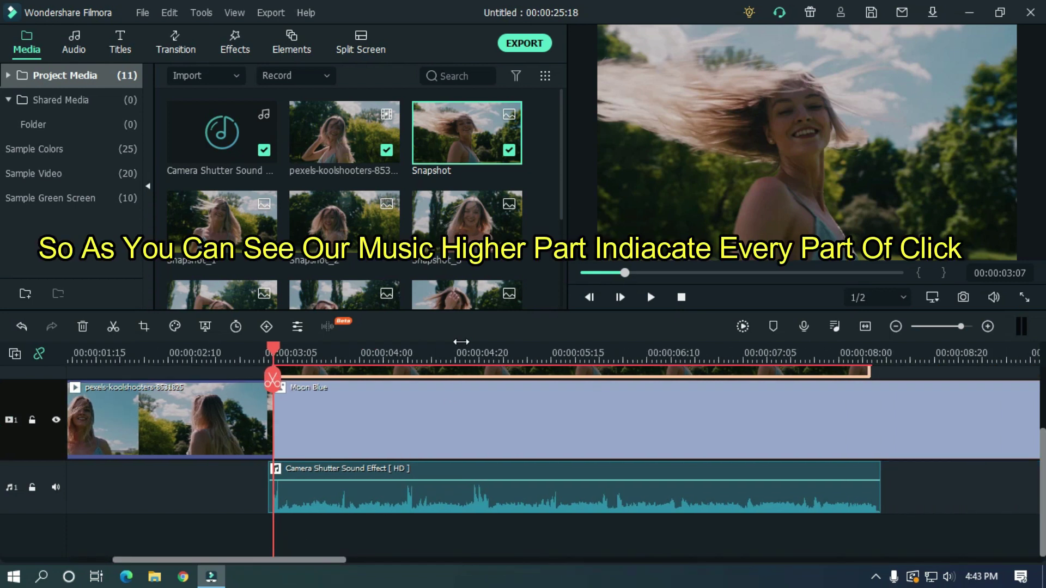
pyautogui.moveTo(459, 352); pyautogui.dragTo(838, 342)
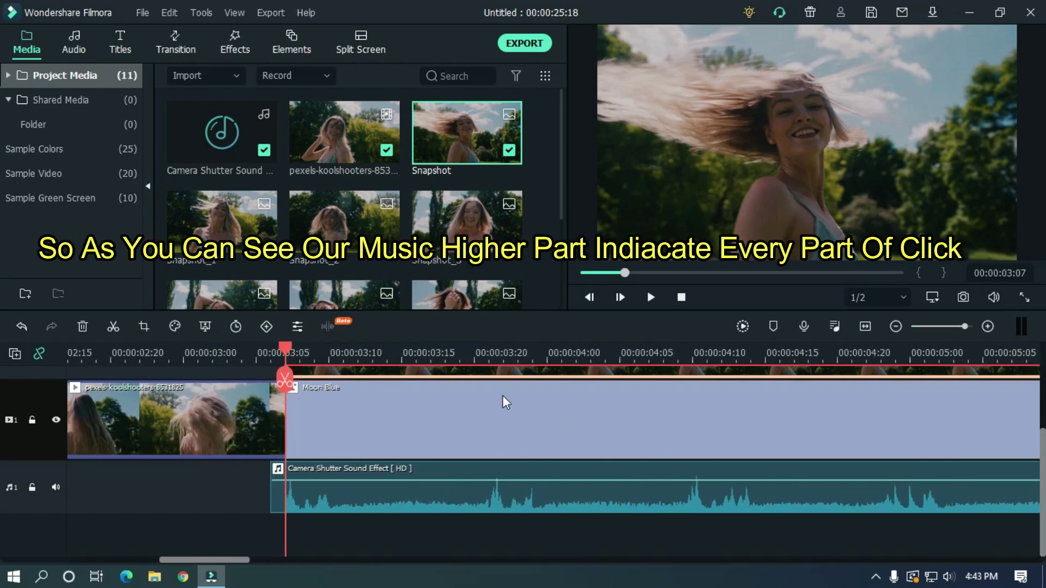
pyautogui.click(493, 358)
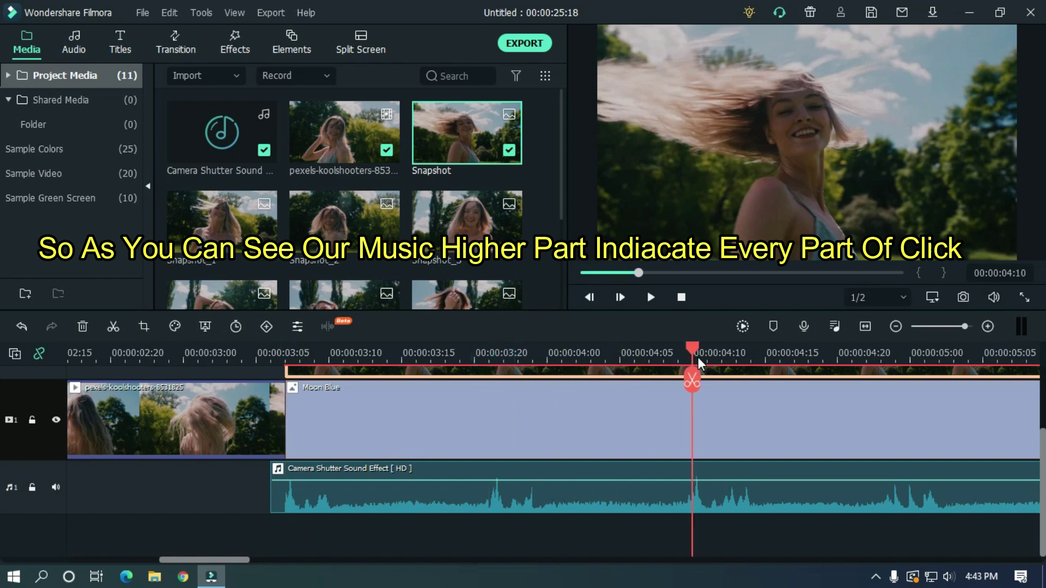
pyautogui.moveTo(433, 373); pyautogui.dragTo(277, 374)
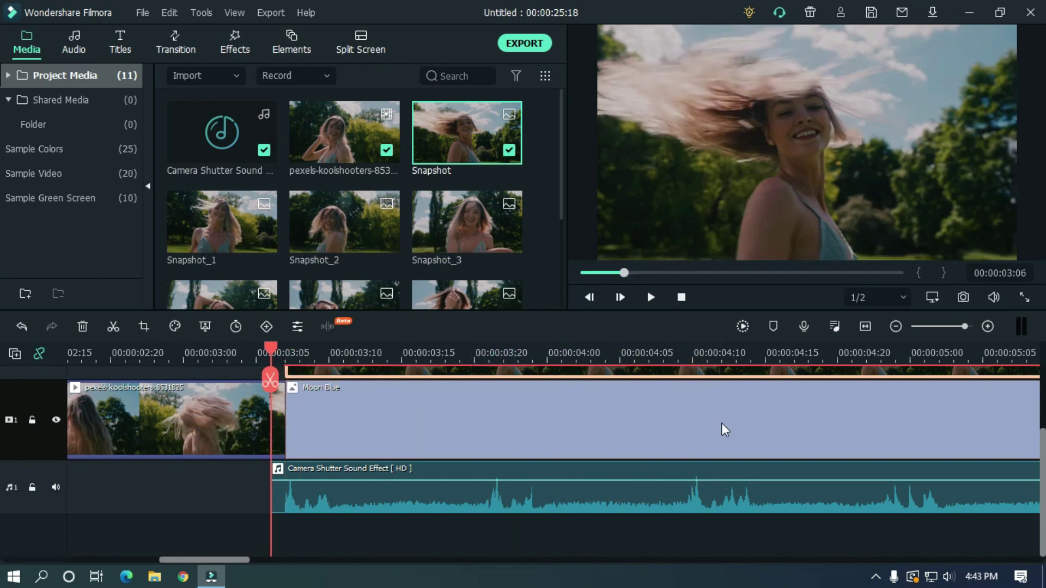
pyautogui.press('space')
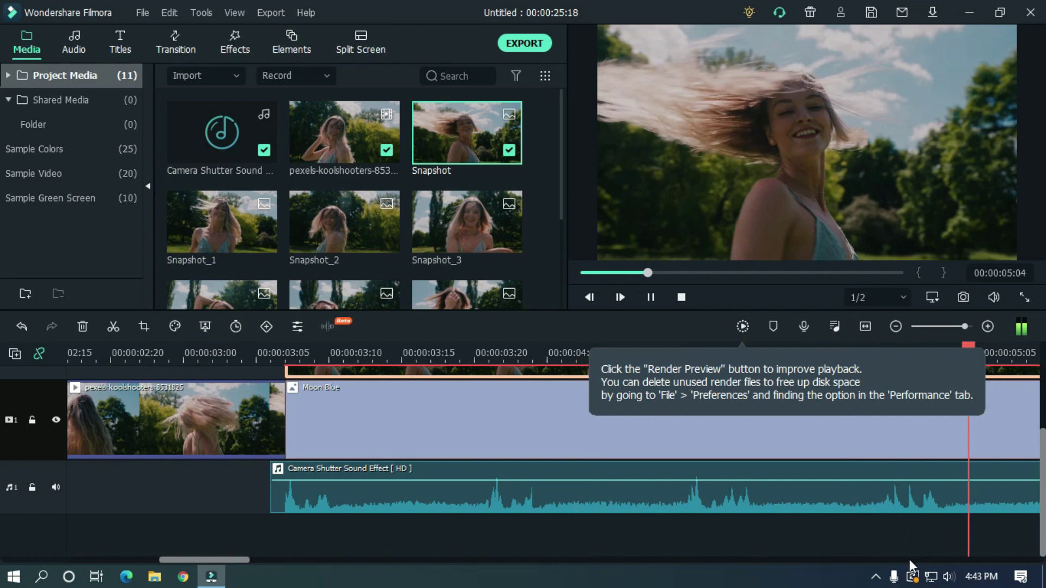
pyautogui.press('space')
pyautogui.click(820, 531)
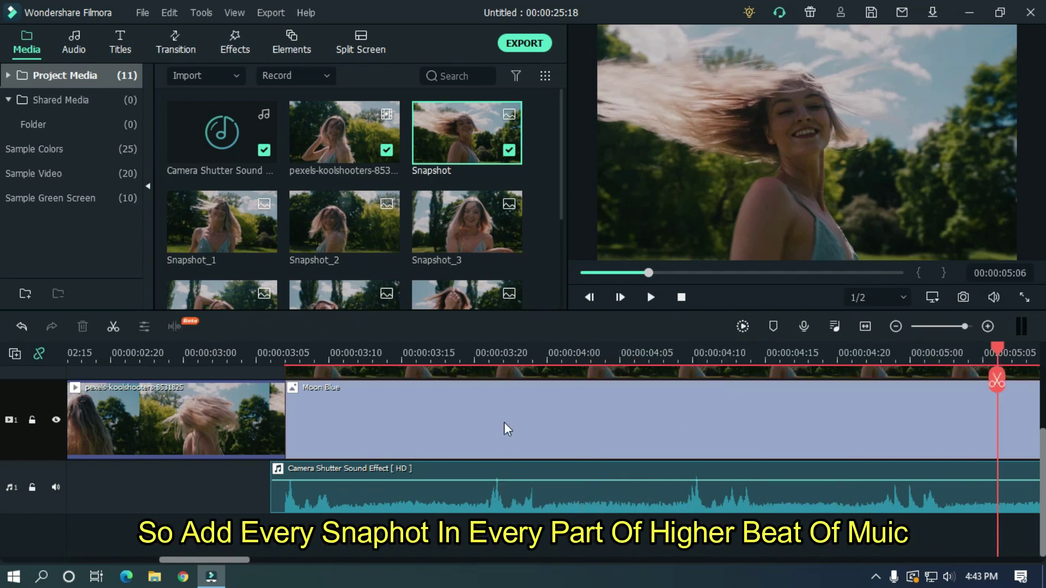
# - Add Snapshot_1 on a new track above Snapshot, starting at the second shutter peak at 00:00:03:21
pyautogui.click(490, 352)
pyautogui.scroll(2, 3, 485)
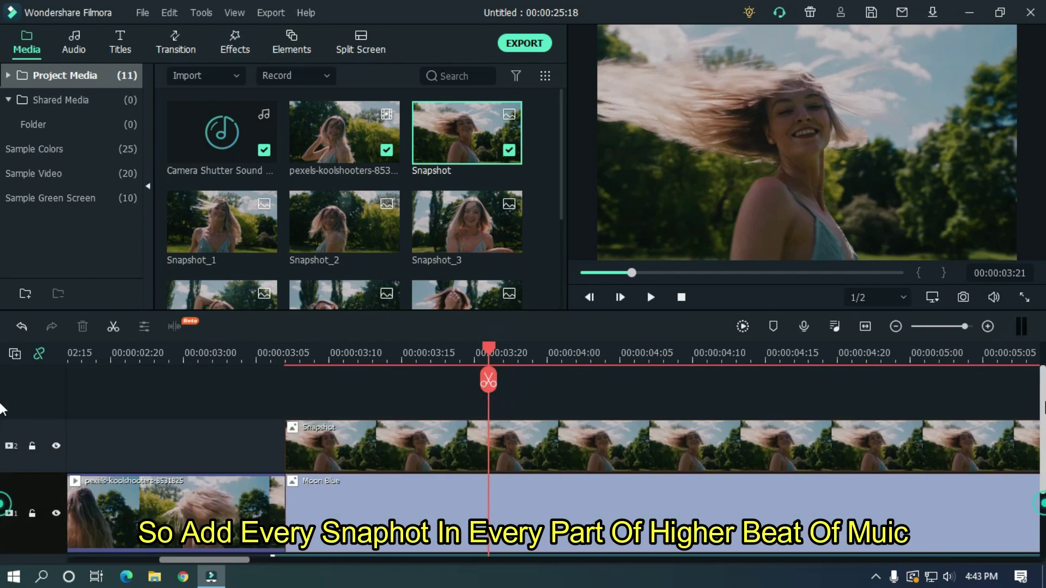
pyautogui.scroll(-2, 3, 485)
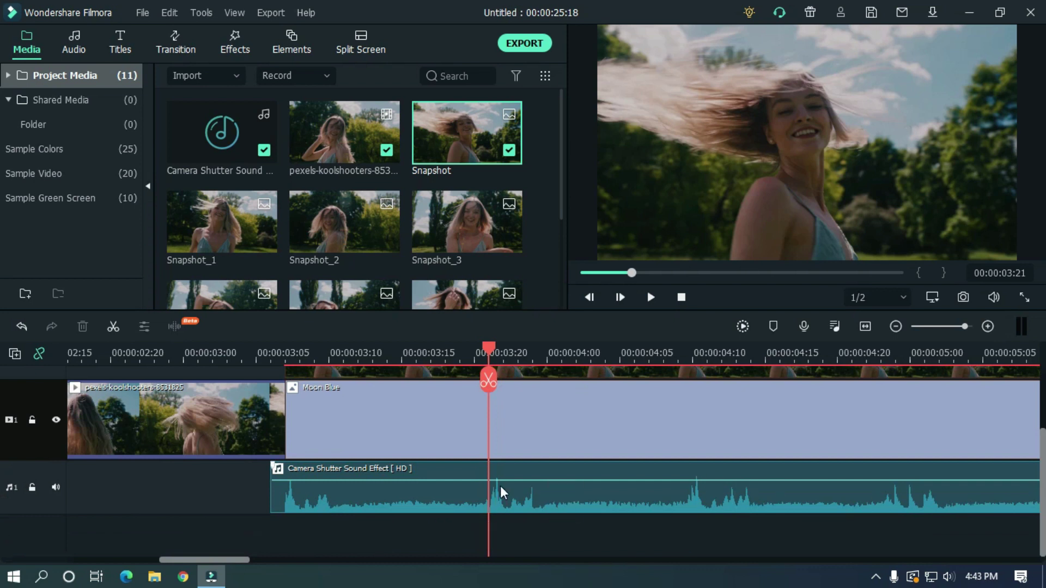
pyautogui.scroll(2, 3, 485)
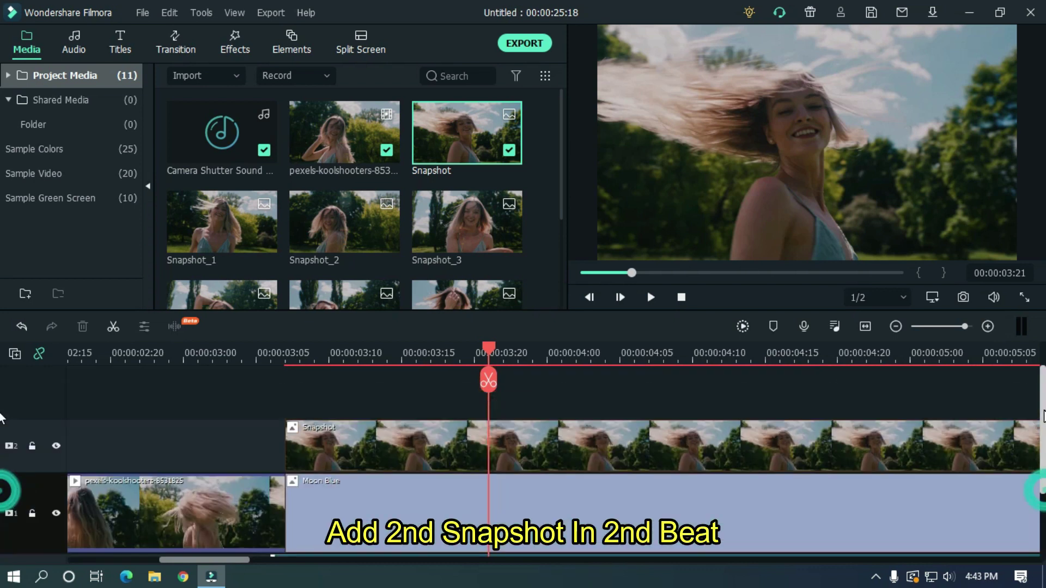
pyautogui.scroll(-2, 3, 485)
pyautogui.scroll(2, 2, 485)
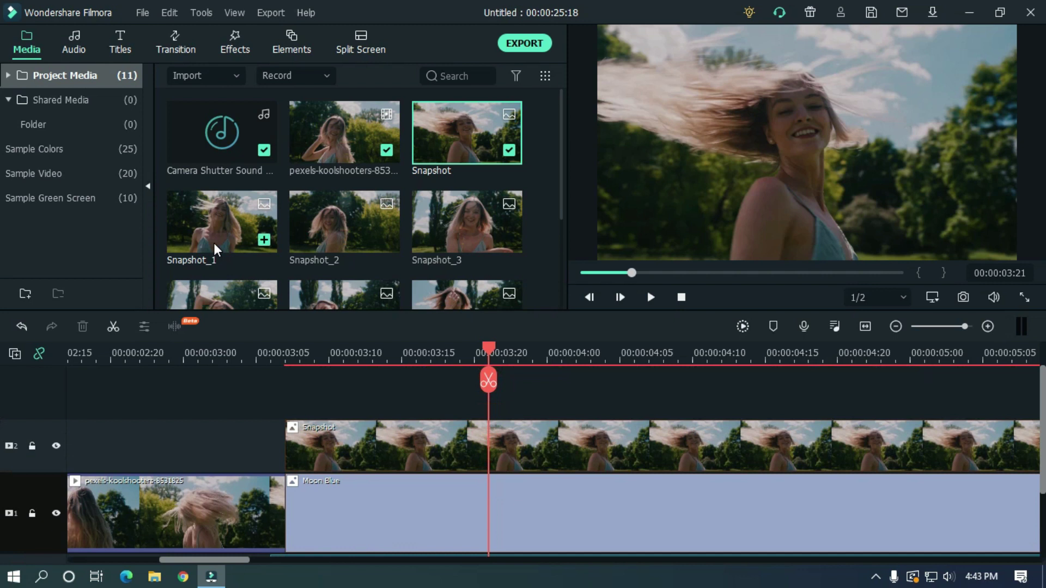
pyautogui.moveTo(214, 243); pyautogui.dragTo(506, 409)
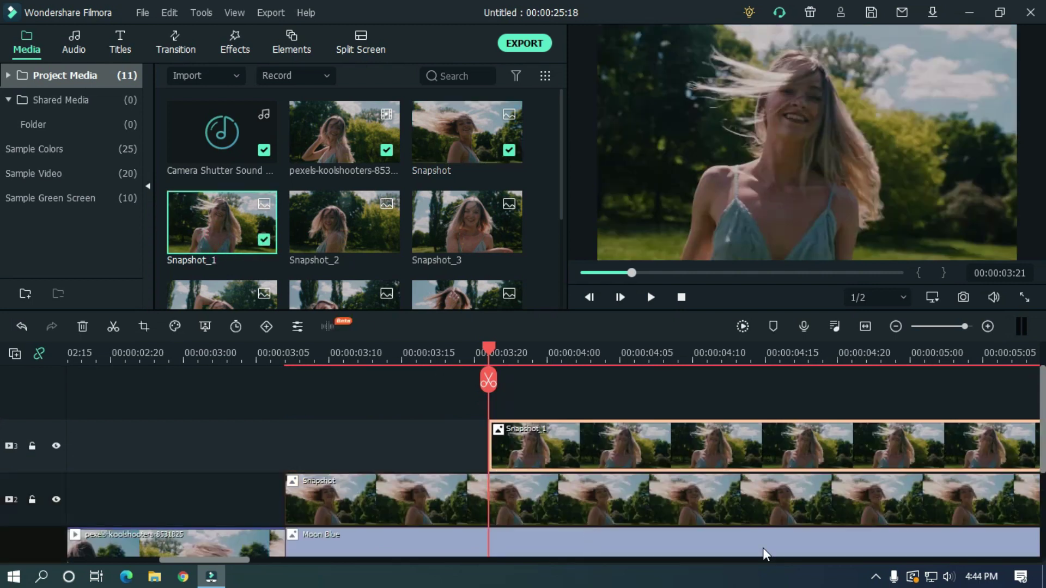
# - Add Snapshot_2 on a new track above Snapshot_1, starting at the third shutter peak at 00:00:04:10
pyautogui.scroll(-2, 763, 493)
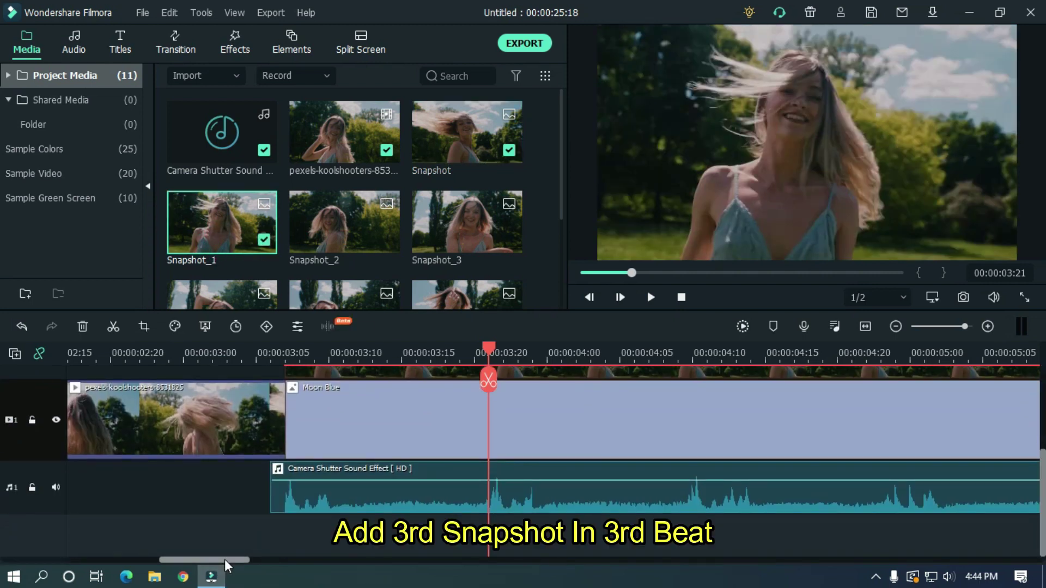
pyautogui.moveTo(227, 561); pyautogui.dragTo(258, 561)
pyautogui.click(376, 355)
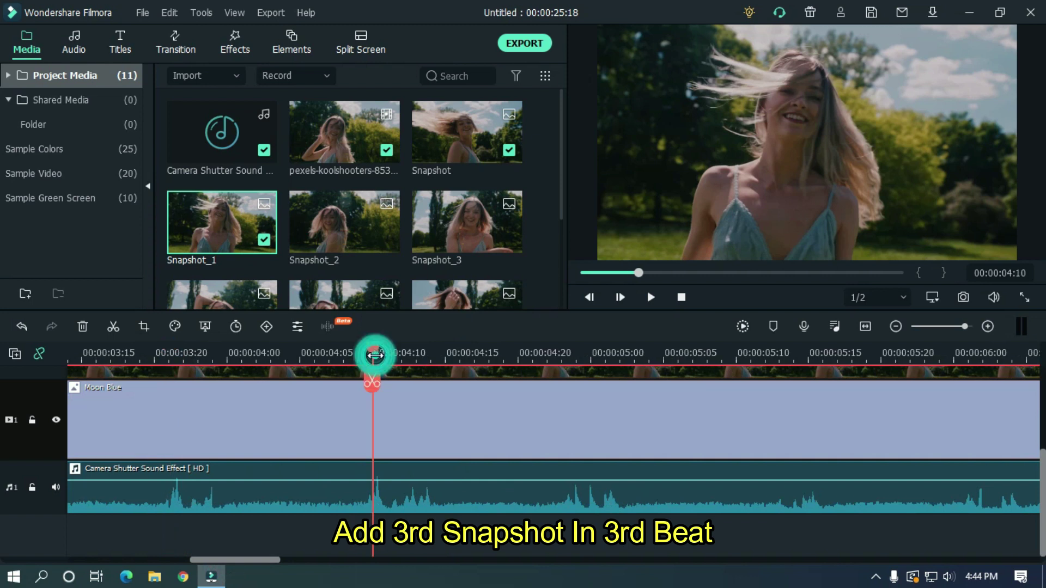
pyautogui.scroll(3, 991, 469)
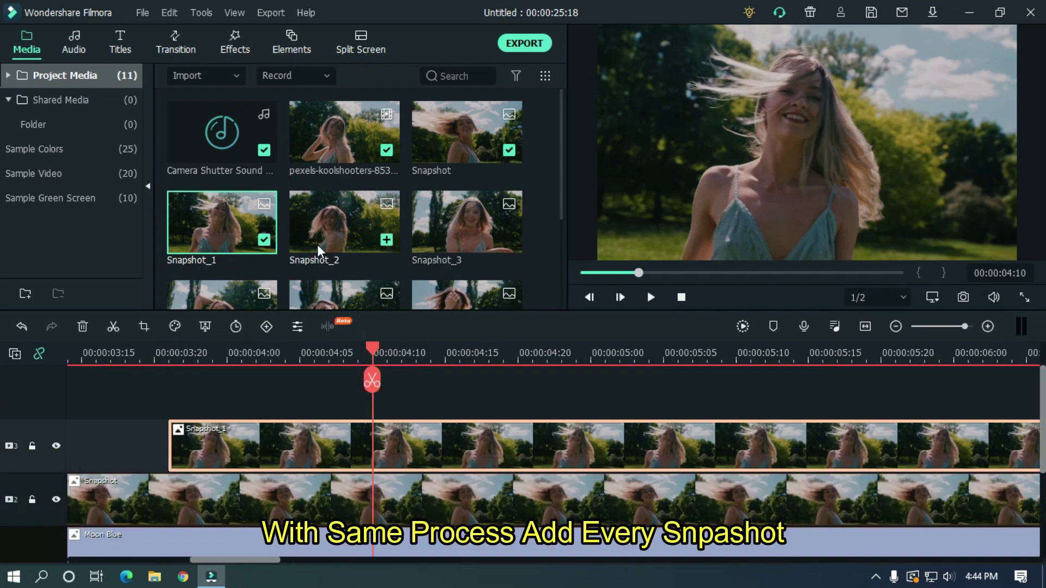
pyautogui.moveTo(323, 244); pyautogui.dragTo(389, 422)
# - Add Snapshot_3 on a new track above Snapshot_2, starting at the fourth shutter peak at 00:00:04:23
pyautogui.scroll(-3, 545, 463)
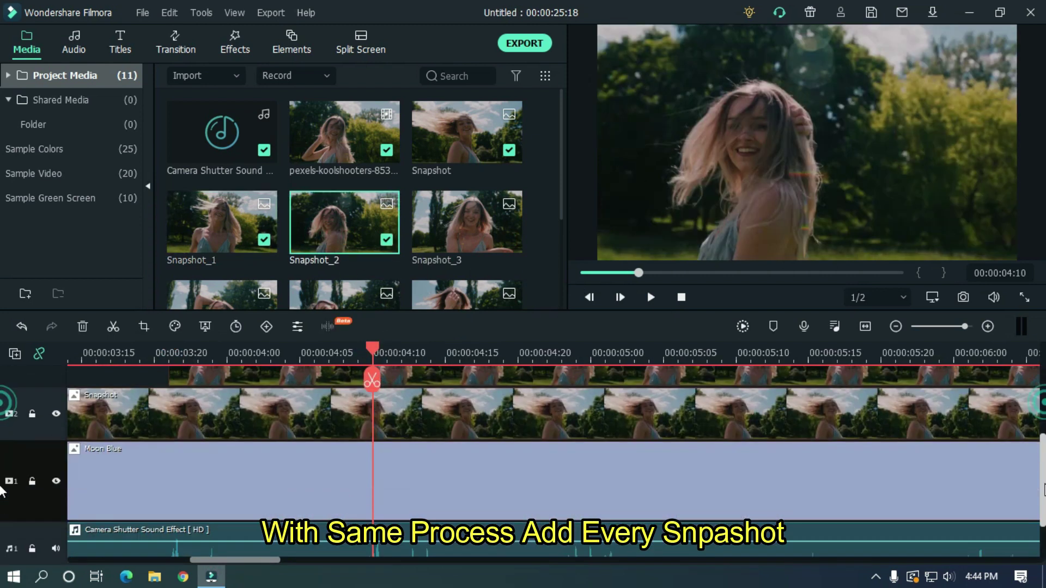
pyautogui.click(577, 357)
pyautogui.click(564, 358)
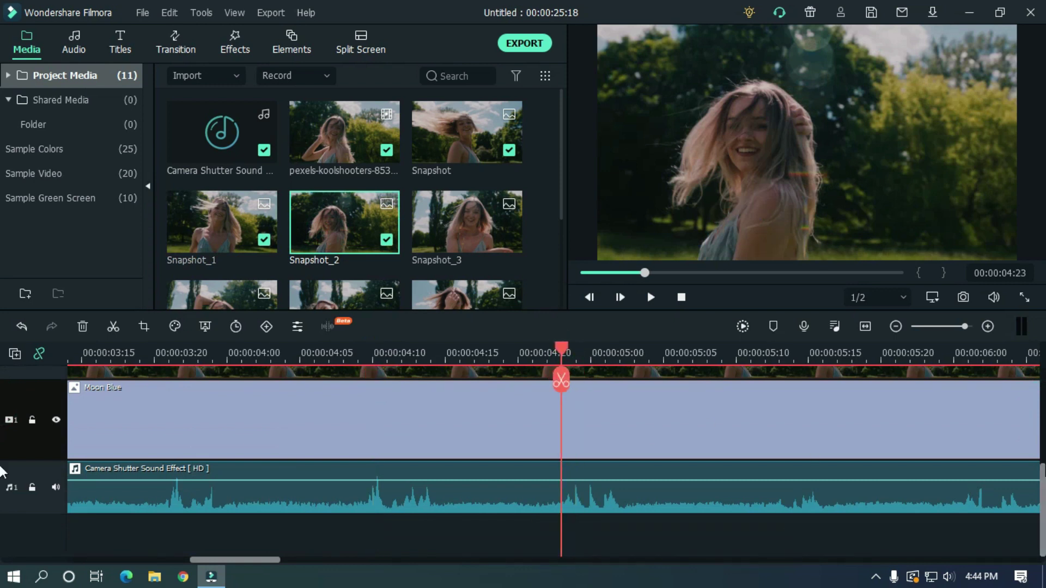
pyautogui.scroll(3, 1, 468)
pyautogui.moveTo(451, 229); pyautogui.dragTo(570, 418)
# - Add Snapshot_4 on a new track above Snapshot_3, starting at the fifth shutter peak at 00:00:05:13
pyautogui.scroll(-3, 2, 512)
pyautogui.moveTo(277, 561); pyautogui.dragTo(341, 569)
pyautogui.click(401, 354)
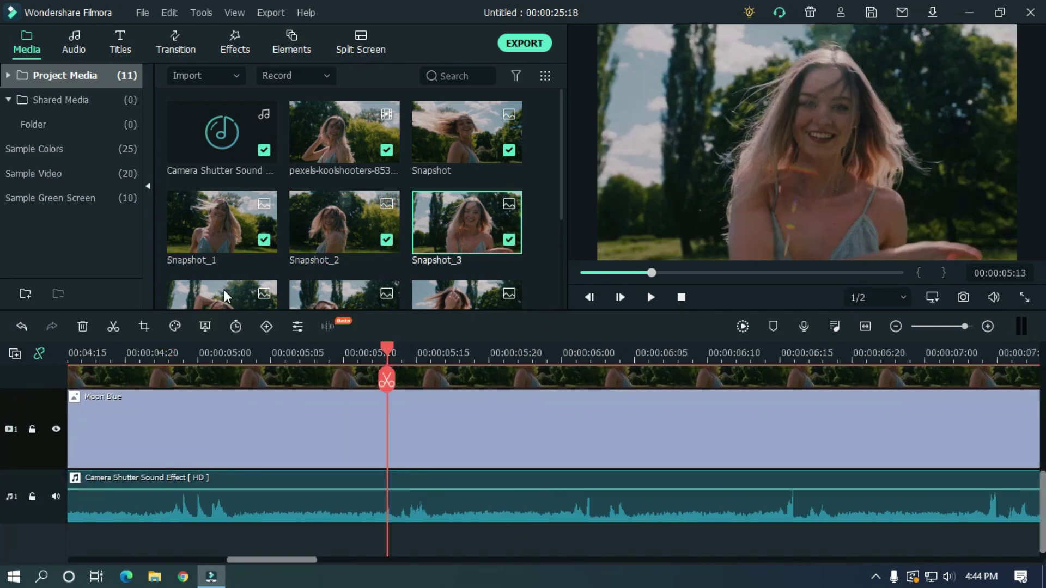
pyautogui.scroll(3, 1, 479)
pyautogui.moveTo(218, 303); pyautogui.dragTo(393, 406)
# - Add Snapshot_5 at 00:00:06:01 and Snapshot_6 at 00:00:06:15, each on a new track above the previous snapshot
pyautogui.scroll(-4, 1, 526)
pyautogui.click(584, 357)
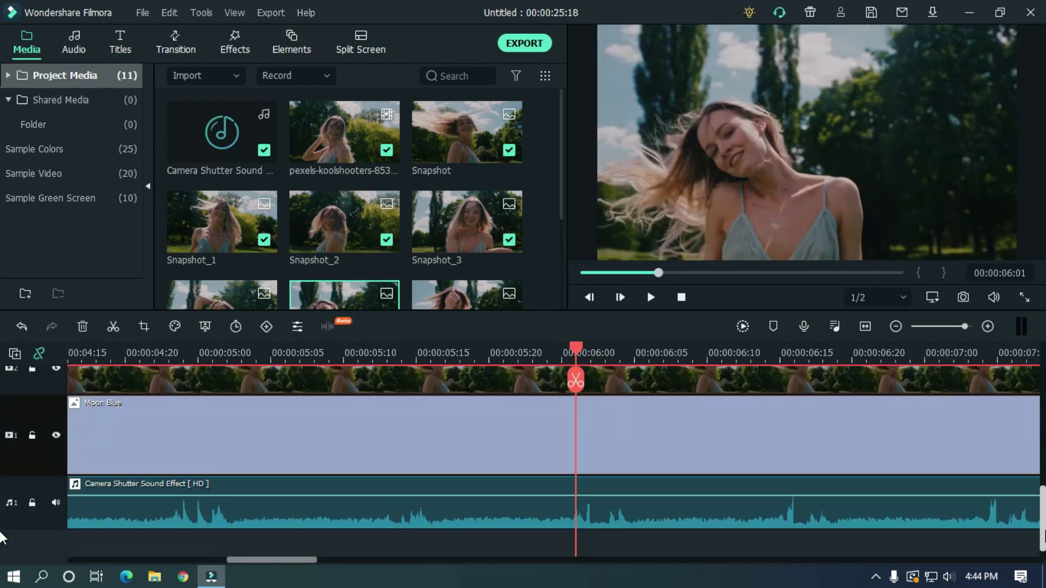
pyautogui.moveTo(310, 561); pyautogui.dragTo(346, 563)
pyautogui.click(373, 354)
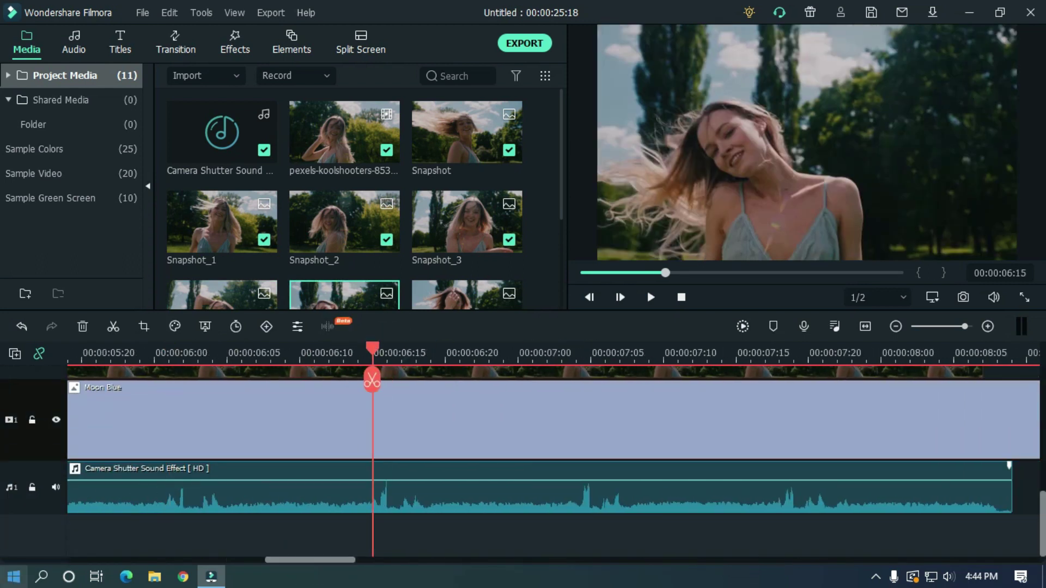
pyautogui.moveTo(1043, 512); pyautogui.dragTo(1043, 386)
pyautogui.moveTo(467, 298); pyautogui.dragTo(378, 390)
# - Add Snapshot_7 on a new track above Snapshot_6, starting at the shutter peak at 00:00:07:04
pyautogui.moveTo(1043, 401); pyautogui.dragTo(1043, 532)
pyautogui.click(576, 354)
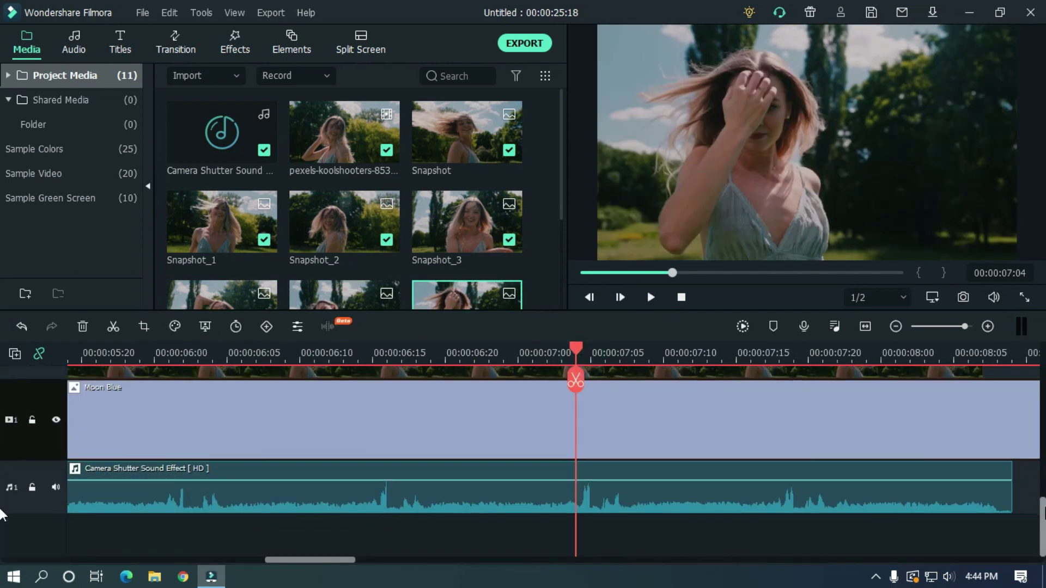
pyautogui.scroll(-3, 224, 273)
pyautogui.moveTo(224, 273); pyautogui.dragTo(568, 415)
# - Add Snapshot_8 on a new track above Snapshot_7, starting at the last shutter peak at 00:00:07:18
pyautogui.scroll(-10, 567, 415)
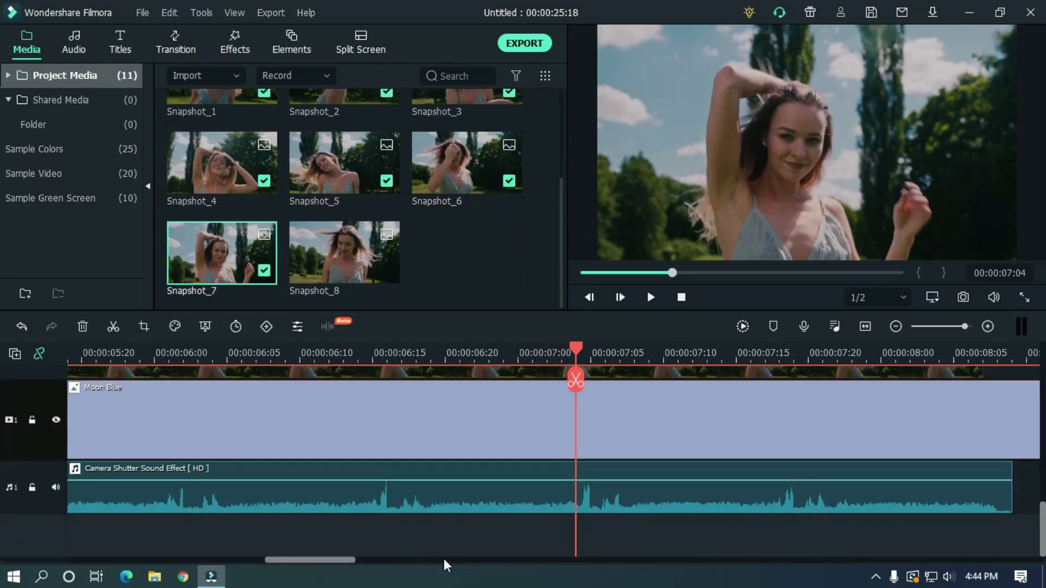
pyautogui.moveTo(339, 561); pyautogui.dragTo(361, 561)
pyautogui.click(547, 357)
pyautogui.scroll(10, 2, 406)
pyautogui.moveTo(345, 253); pyautogui.dragTo(548, 394)
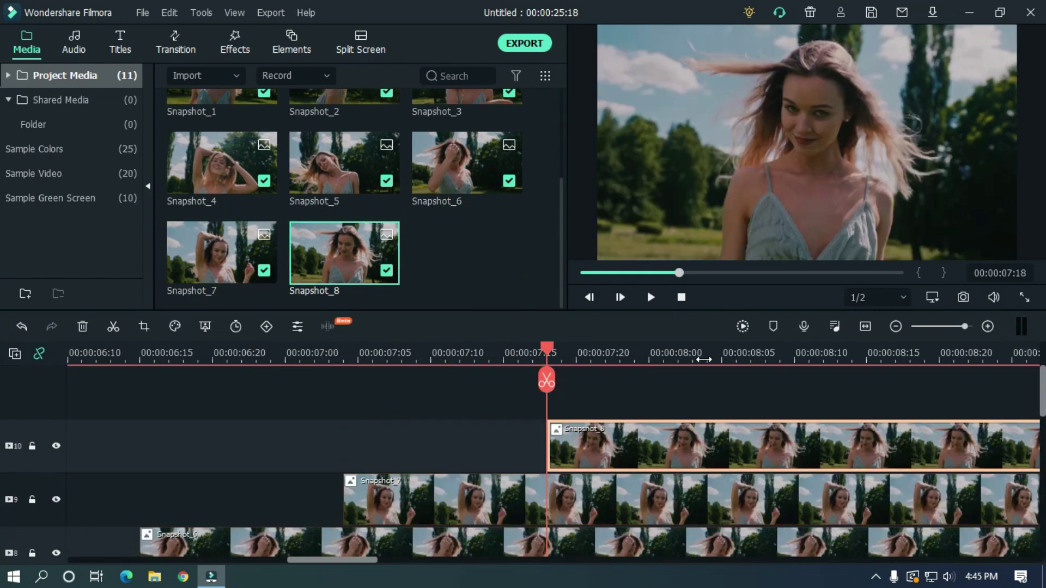
# - Split the snapshot clips and Moon Blue across all tracks at the end of the sound effect, 00:00:08:09
pyautogui.scroll(-5, 708, 354)
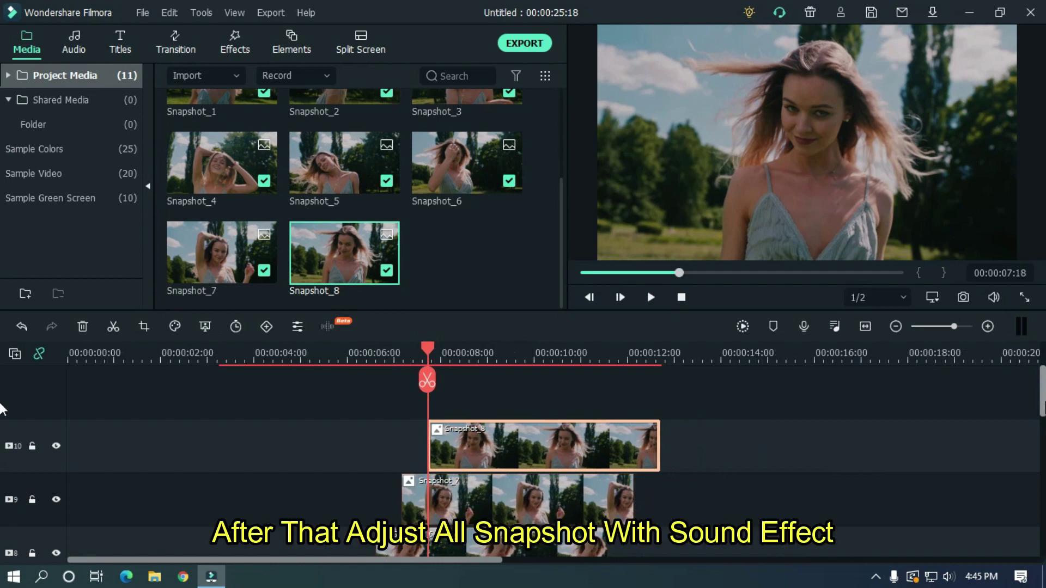
pyautogui.scroll(-10, 1017, 543)
pyautogui.scroll(-1, 1016, 543)
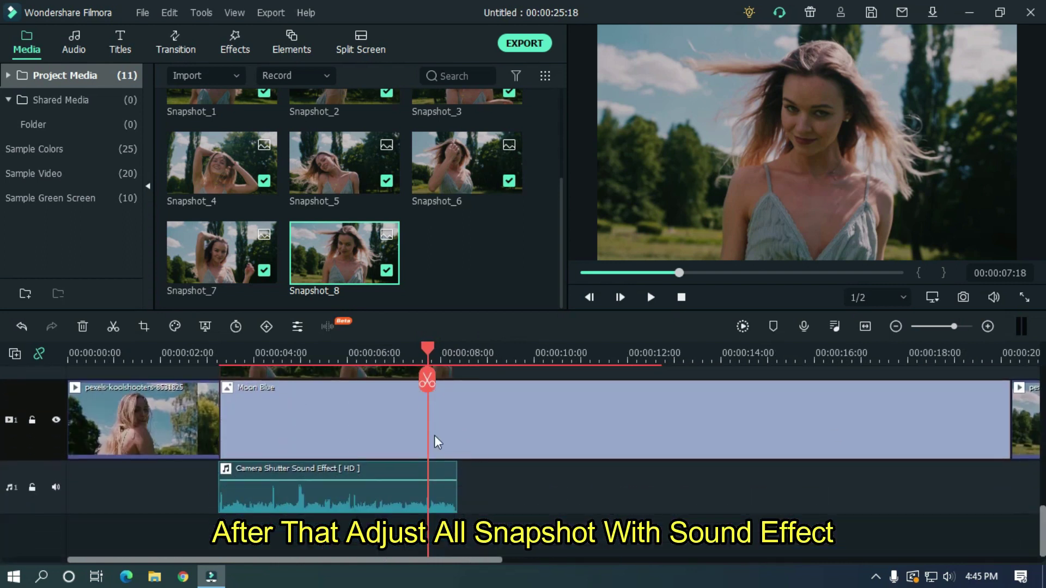
pyautogui.moveTo(462, 360); pyautogui.dragTo(459, 352)
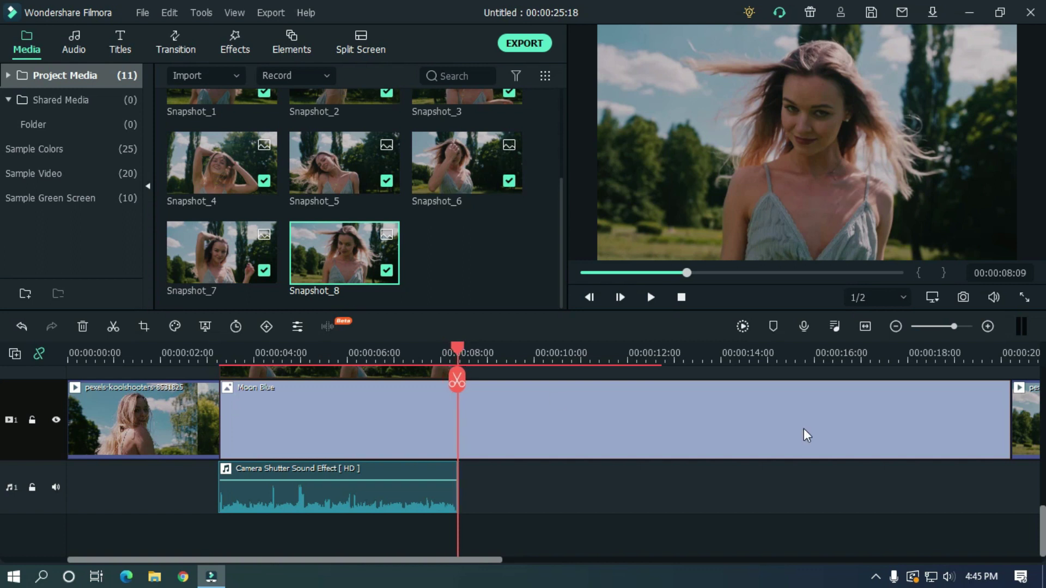
pyautogui.scroll(4, 2, 548)
pyautogui.scroll(-5, 2, 523)
pyautogui.scroll(3, 2, 492)
pyautogui.scroll(-4, 1, 493)
pyautogui.scroll(2, 2, 556)
pyautogui.scroll(3, 3, 520)
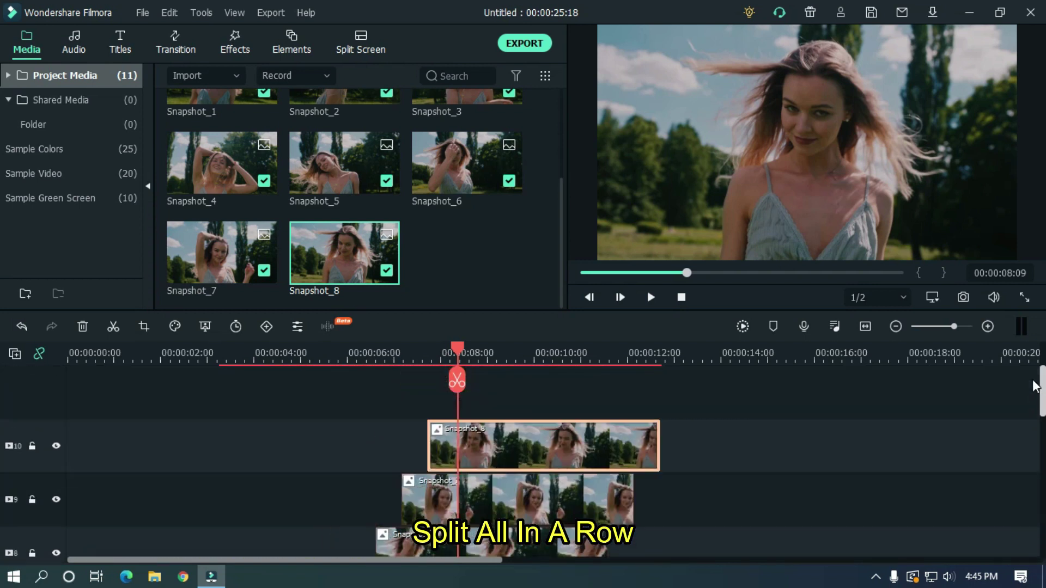
pyautogui.scroll(-5, 2, 545)
pyautogui.scroll(3, 1, 528)
pyautogui.scroll(-3, 1, 542)
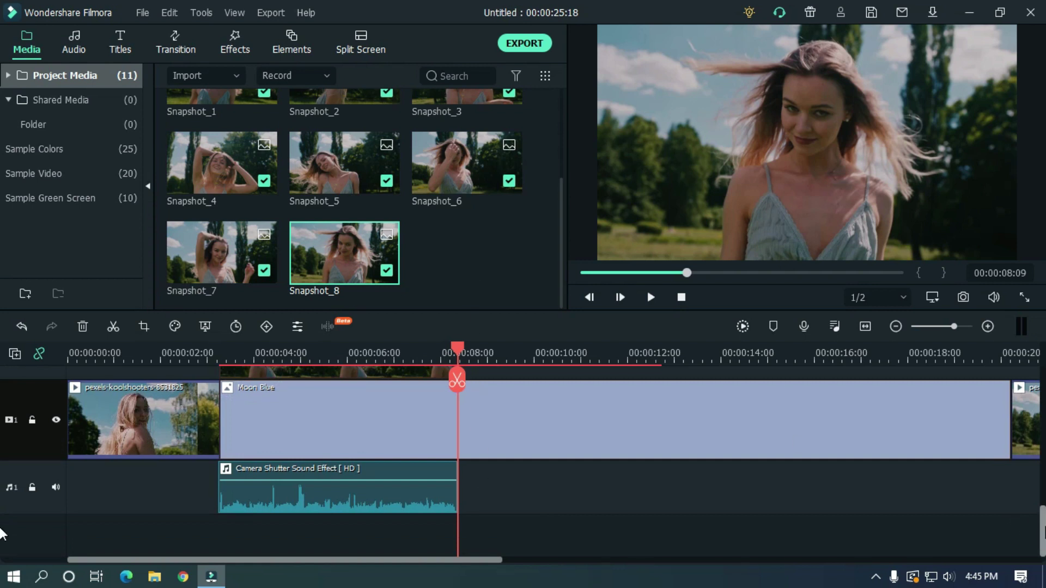
pyautogui.moveTo(1041, 545); pyautogui.dragTo(989, 382)
pyautogui.click(879, 426)
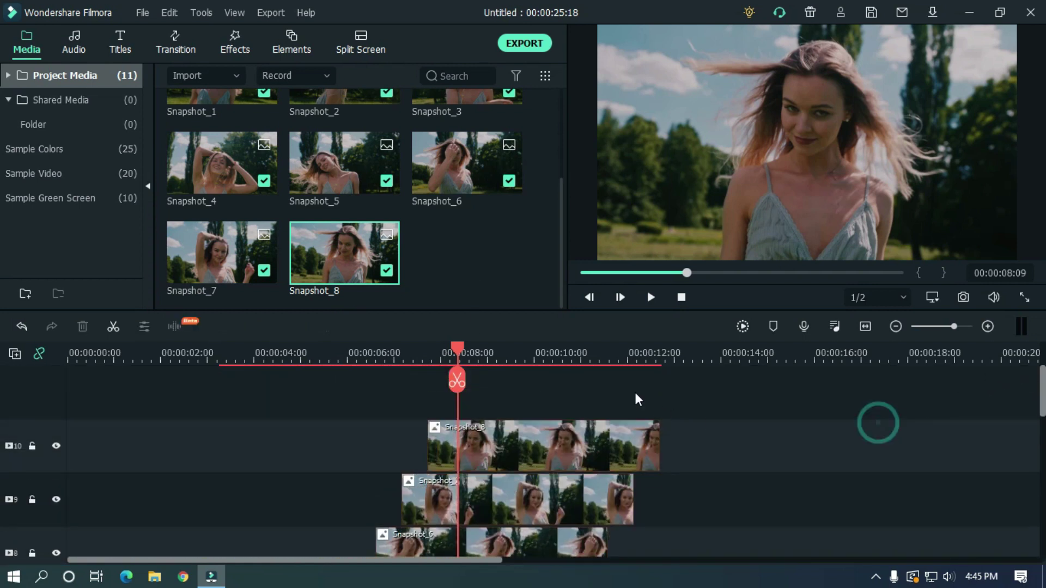
pyautogui.click(459, 381)
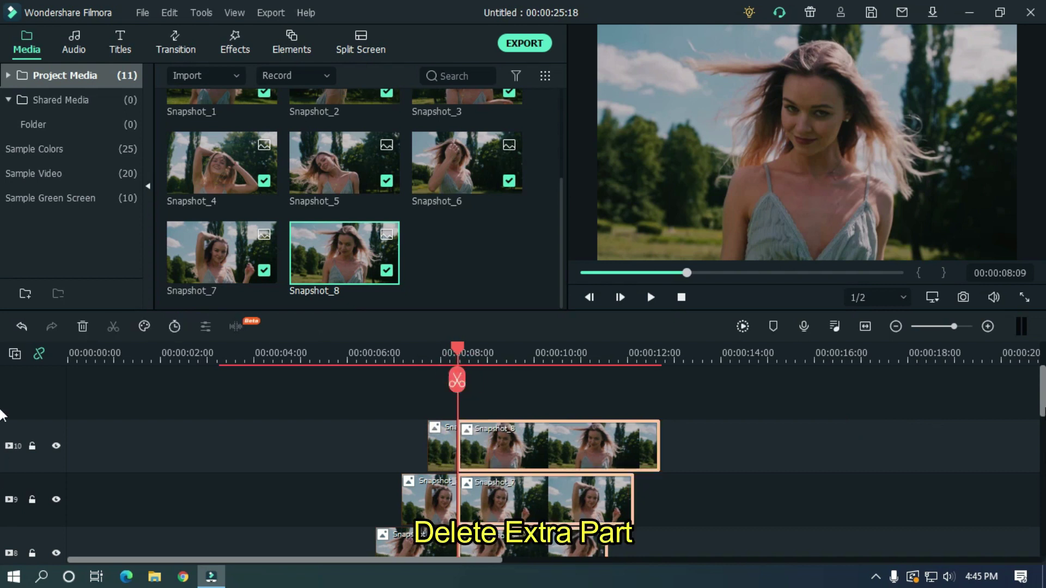
# - Delete the snapshot and Moon Blue parts after the cut at 00:00:08:09
pyautogui.scroll(-10, 2, 416)
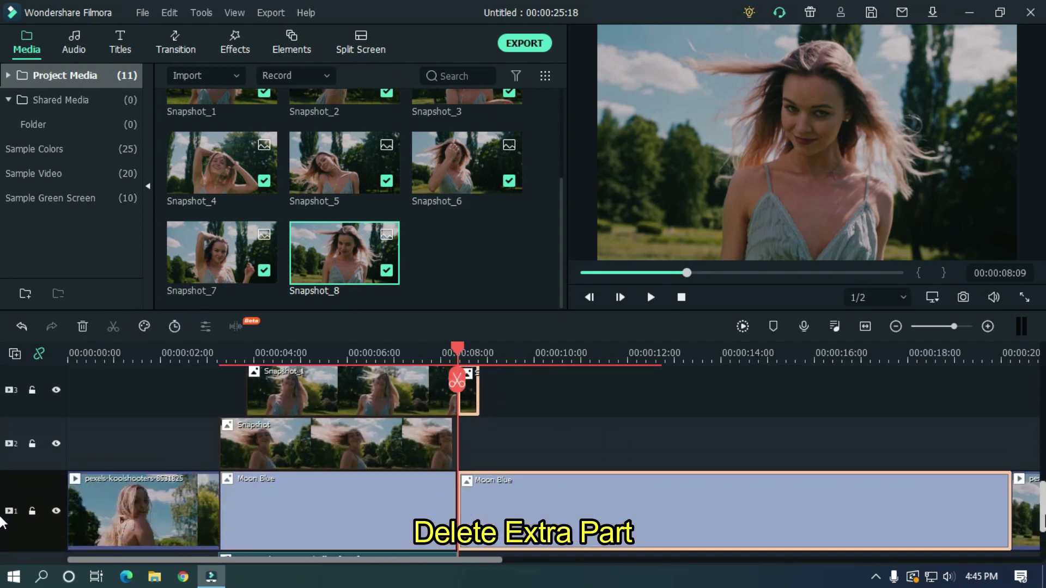
pyautogui.scroll(-2, 2, 523)
pyautogui.press('Delete')
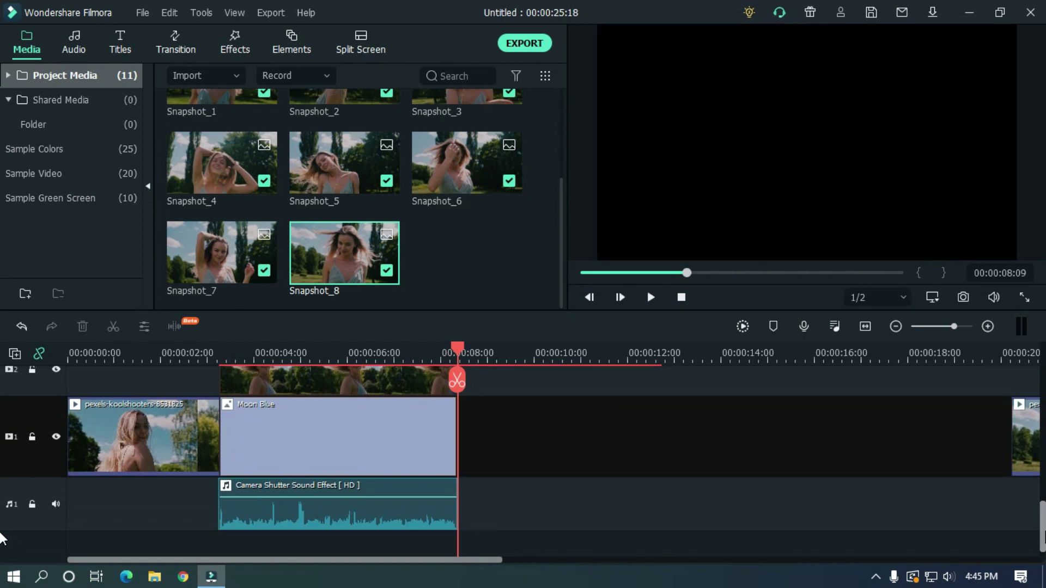
# - Extend the end of the first Snapshot clip to 00:00:08:09 so it lines up with the other snapshot clips
pyautogui.scroll(4, 1, 512)
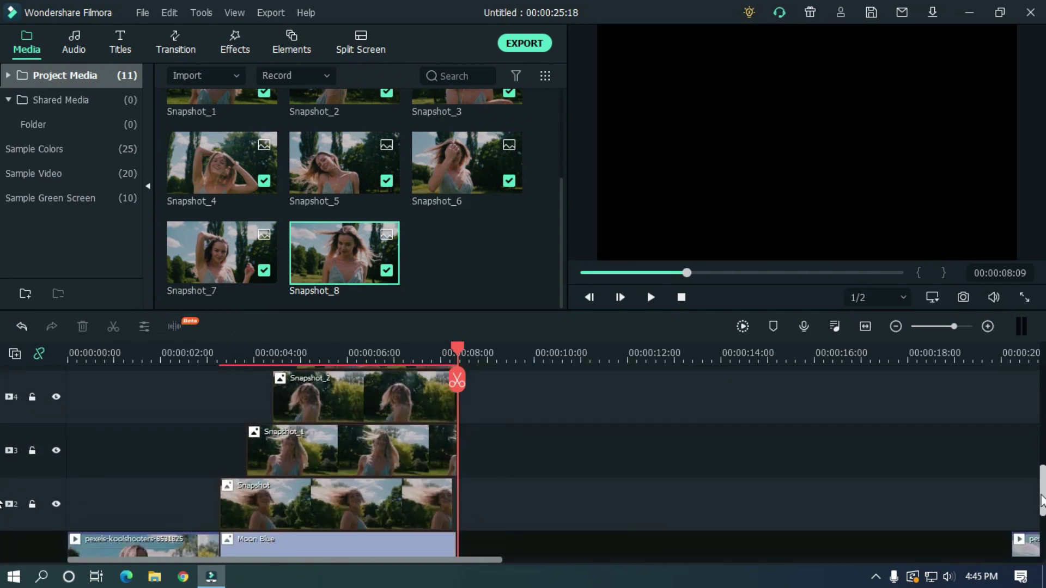
pyautogui.moveTo(483, 358); pyautogui.dragTo(665, 363)
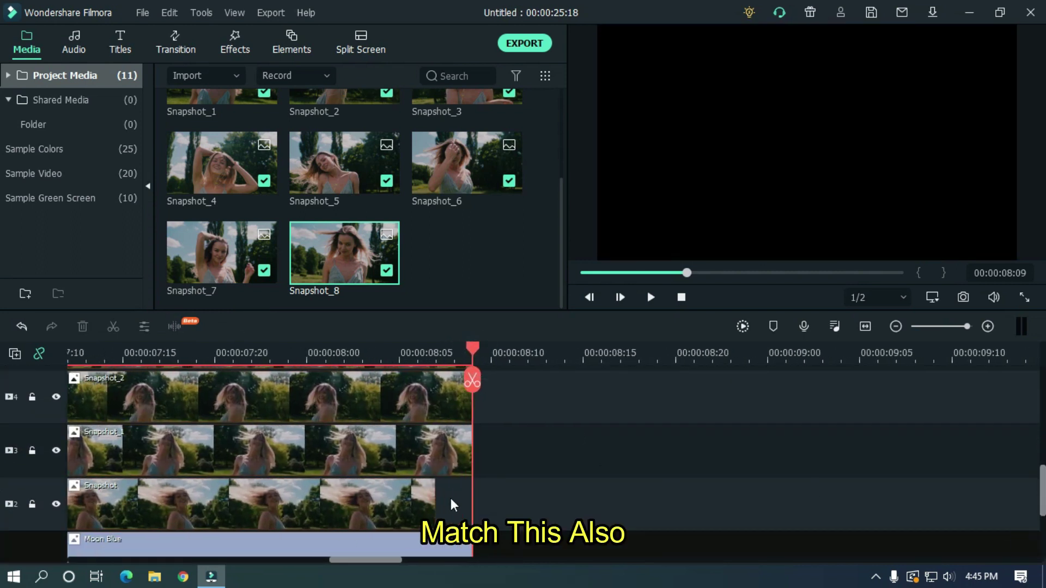
pyautogui.doubleClick(421, 496)
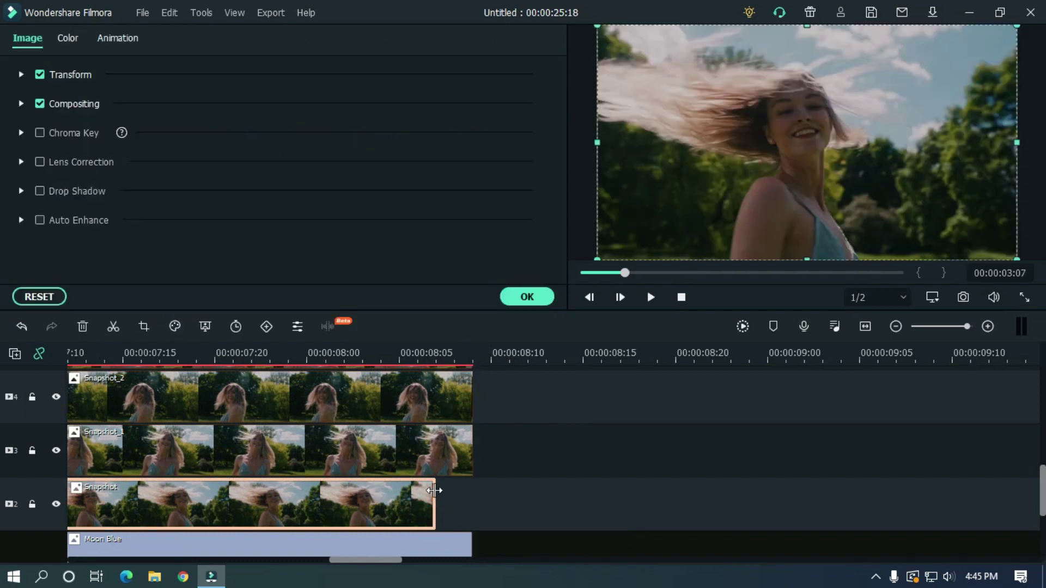
pyautogui.moveTo(435, 492); pyautogui.dragTo(472, 486)
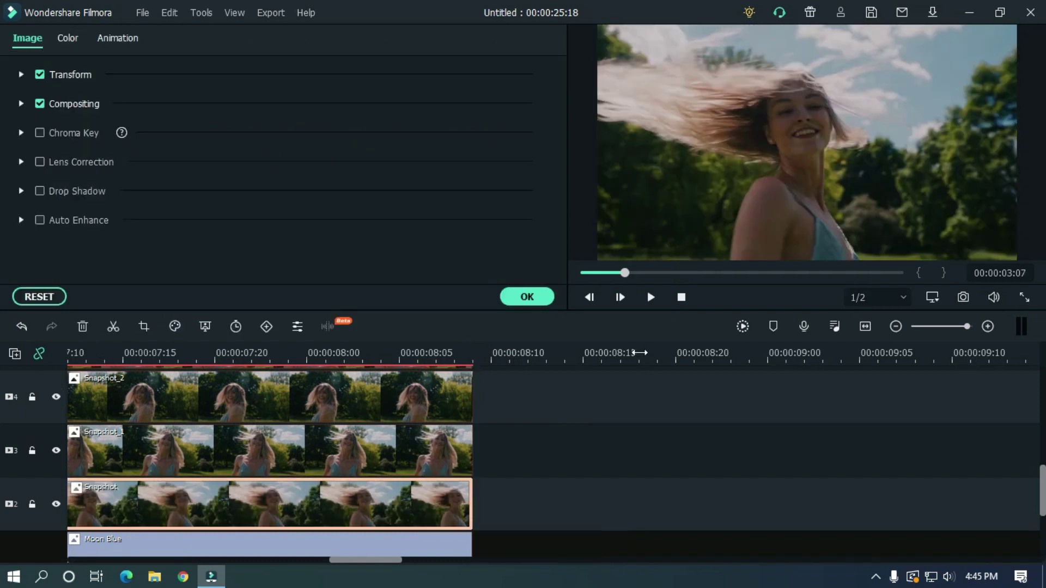
# - Move the last part of the pexels video on track 1 so it starts directly after the Moon Blue clip
pyautogui.scroll(-3, 637, 352)
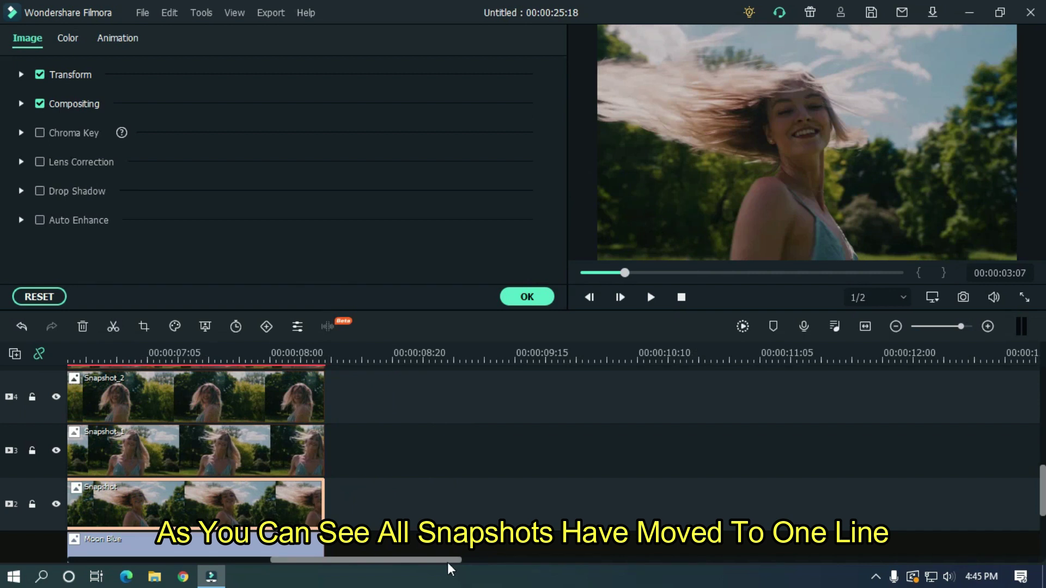
pyautogui.hscroll(-3, 450, 567)
pyautogui.scroll(-5, 2, 502)
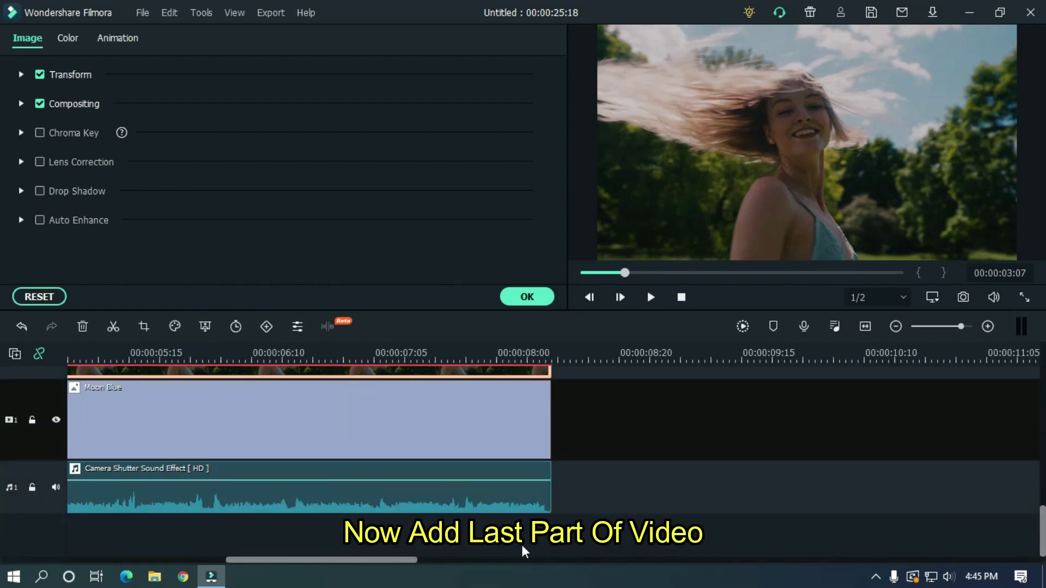
pyautogui.moveTo(423, 566); pyautogui.dragTo(413, 561)
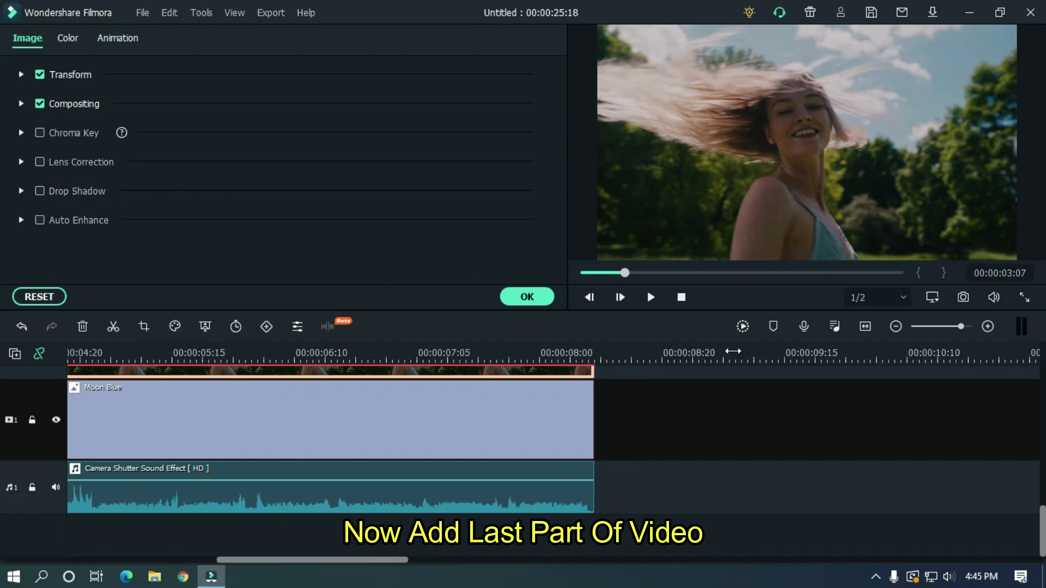
pyautogui.moveTo(733, 352); pyautogui.dragTo(283, 359)
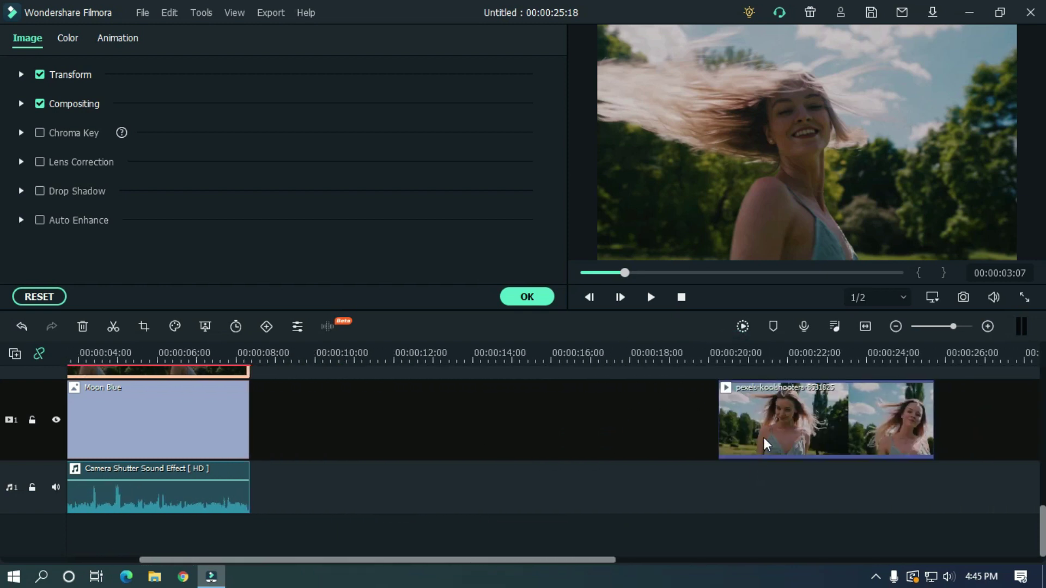
pyautogui.moveTo(548, 429); pyautogui.dragTo(301, 431)
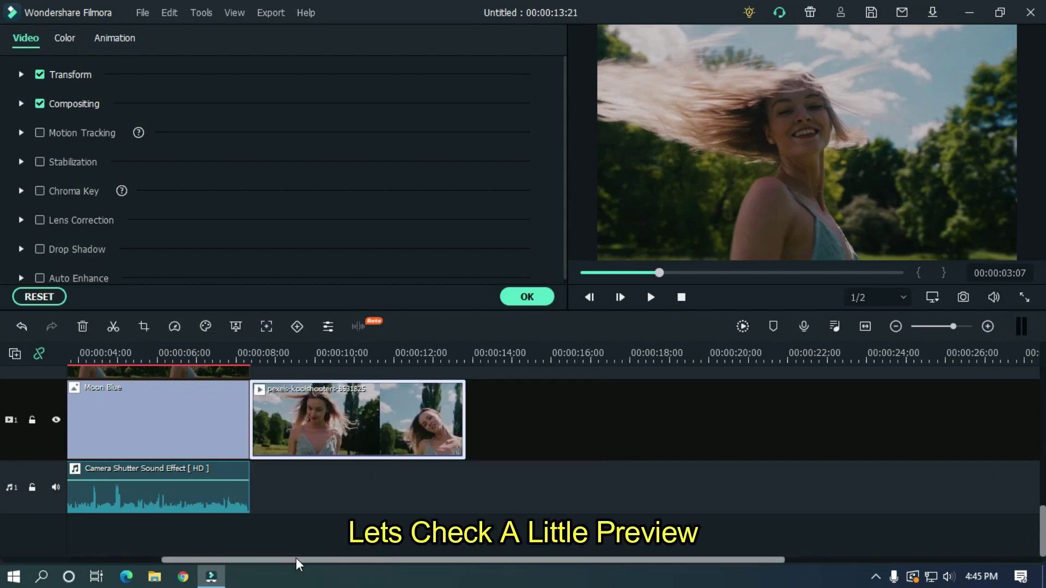
# - Play the sequence from the beginning to past the last snapshot to preview the effect without animation
pyautogui.moveTo(296, 558); pyautogui.dragTo(103, 557)
pyautogui.moveTo(199, 352); pyautogui.dragTo(1, 373)
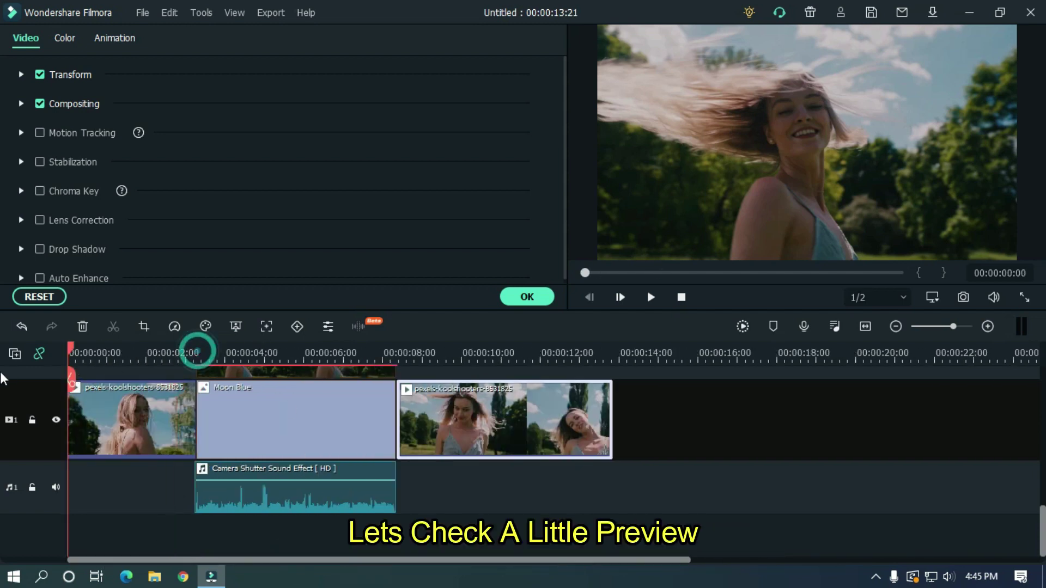
pyautogui.moveTo(1043, 511); pyautogui.dragTo(1044, 440)
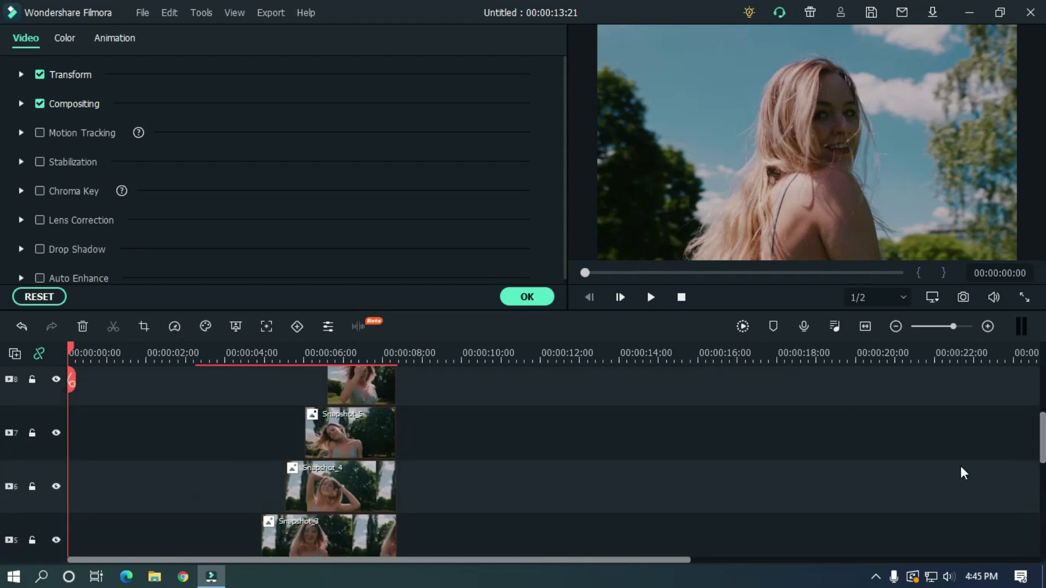
pyautogui.press('space')
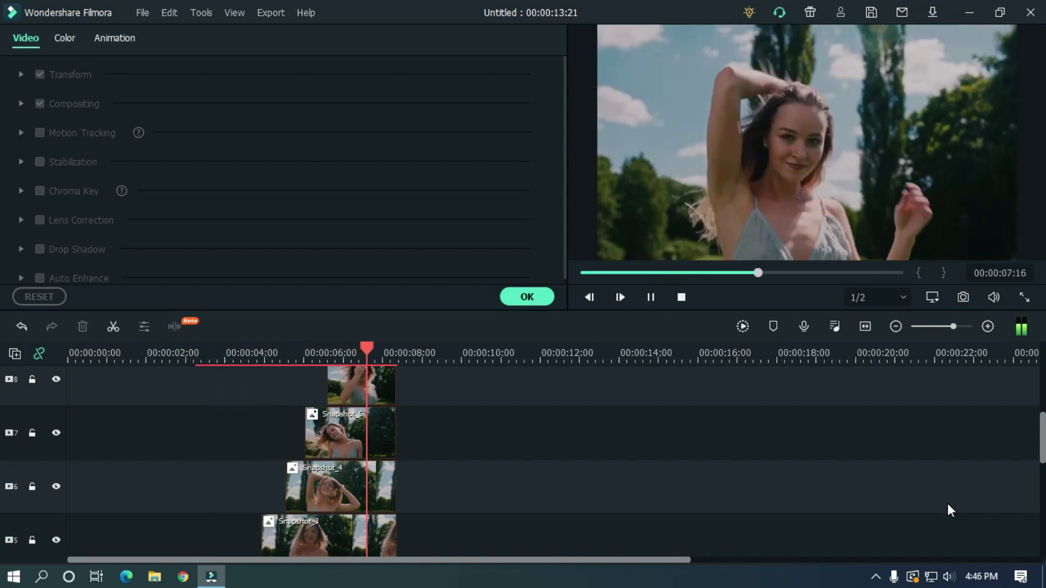
pyautogui.press('space')
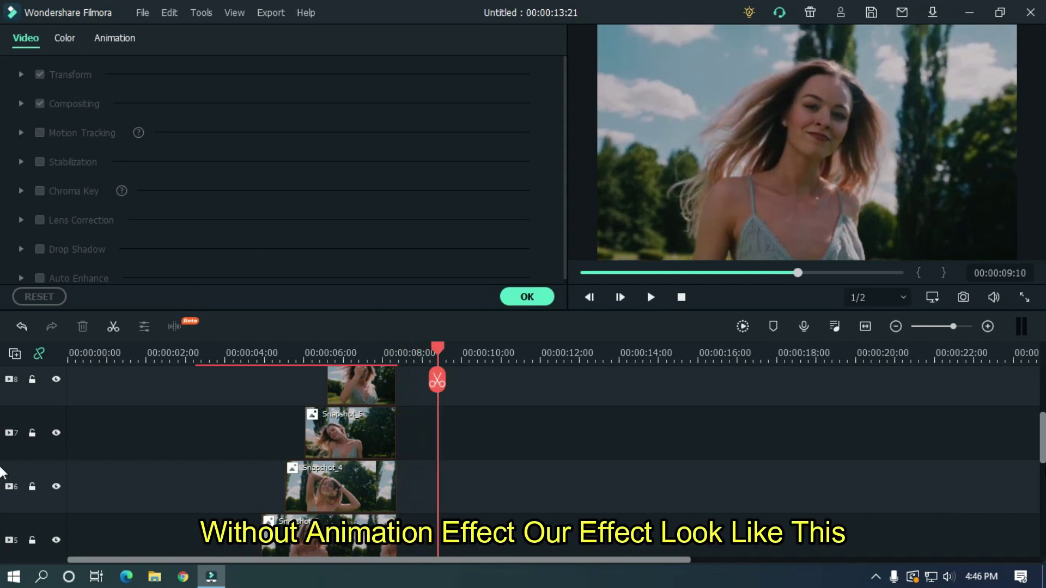
# - Find the Border effect by searching "bor" and apply it to the first Snapshot clip on track 2
pyautogui.scroll(-5, 2, 455)
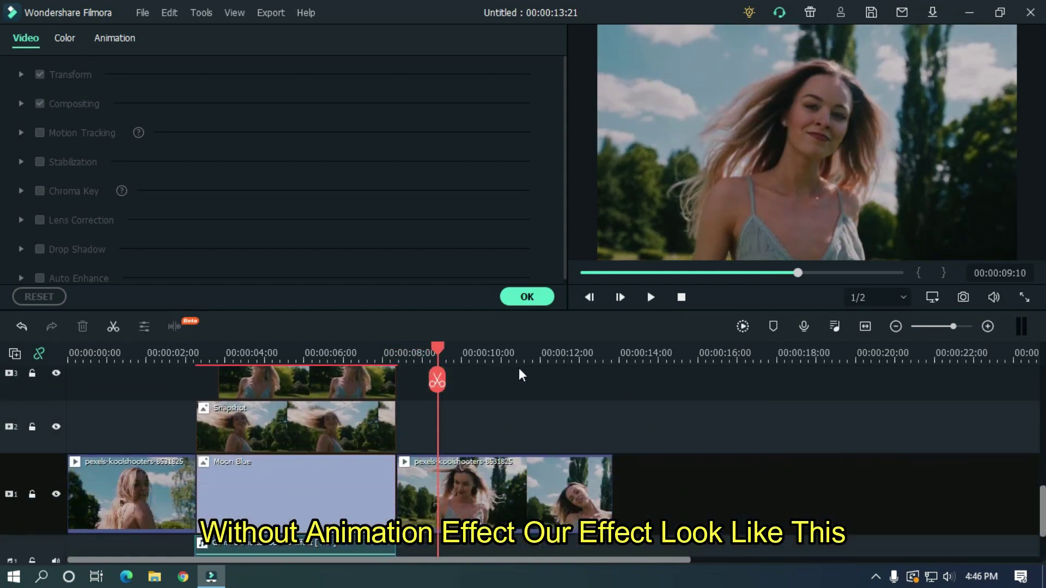
pyautogui.moveTo(433, 347); pyautogui.dragTo(198, 381)
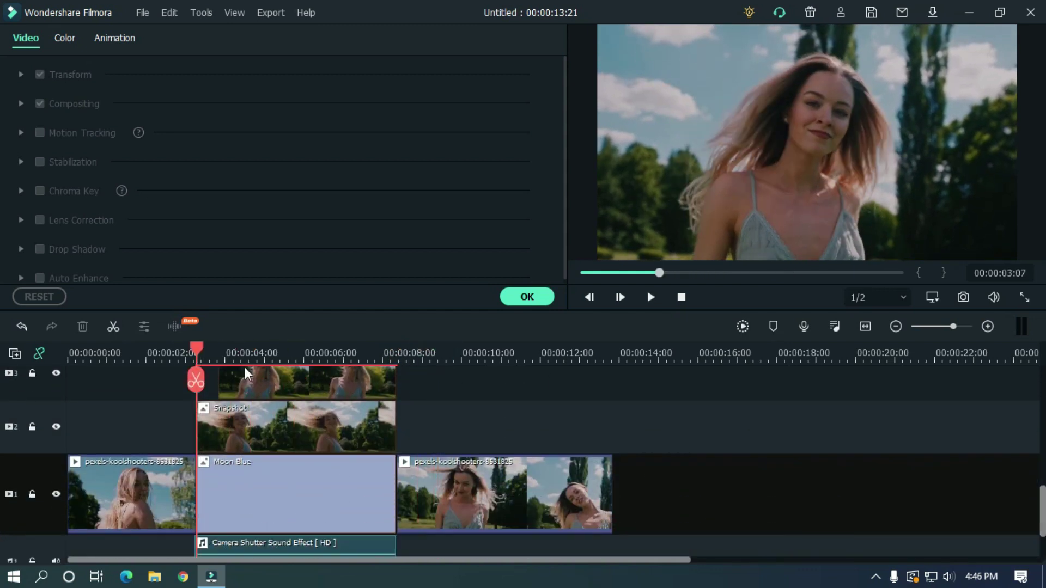
pyautogui.scroll(3, 273, 353)
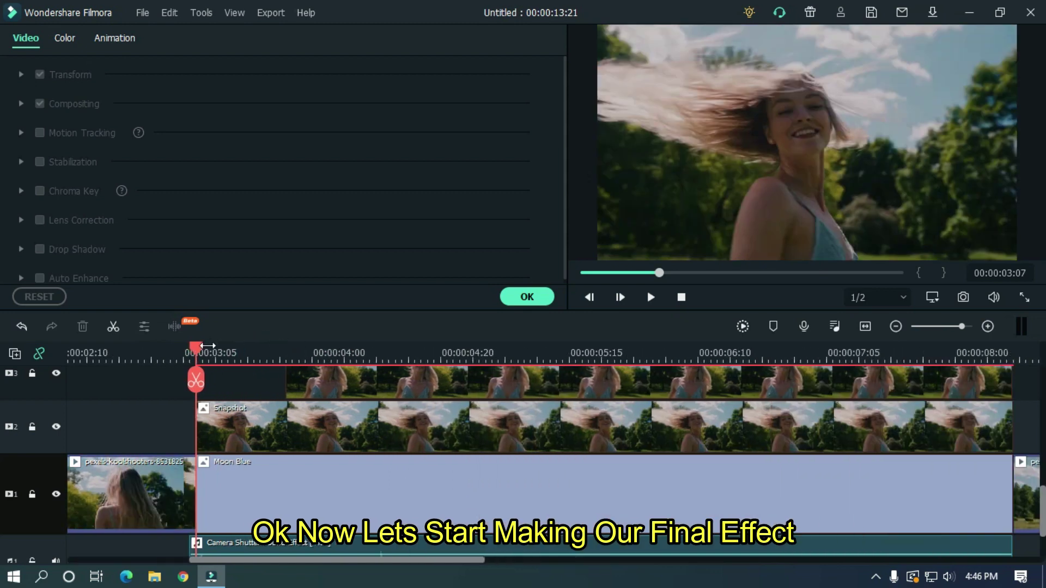
pyautogui.moveTo(196, 349)
pyautogui.mouseDown()
pyautogui.moveTo(172, 357)
pyautogui.moveTo(205, 361)
pyautogui.moveTo(192, 364)
pyautogui.mouseUp()
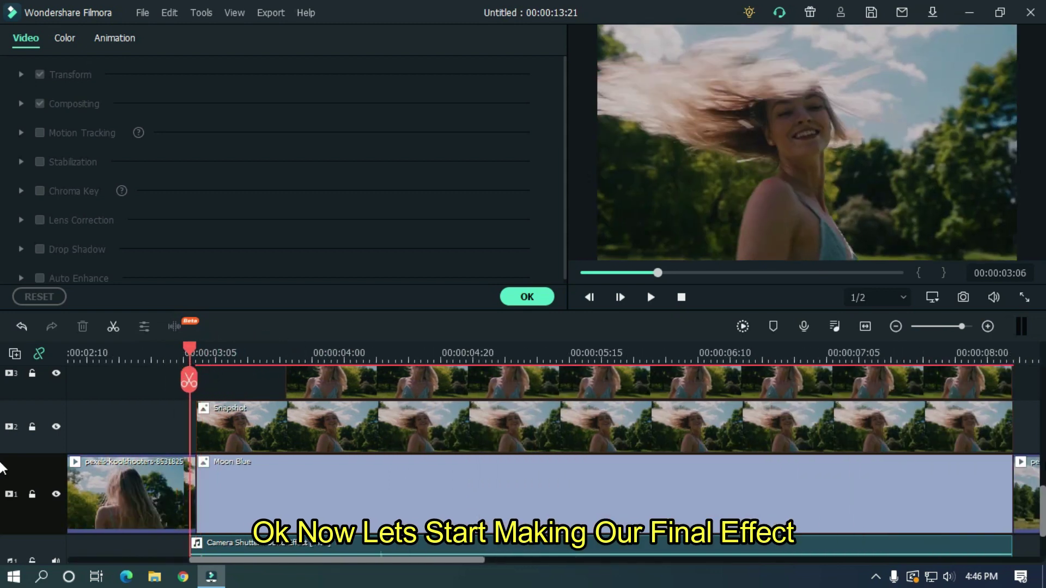
pyautogui.scroll(3, 2, 502)
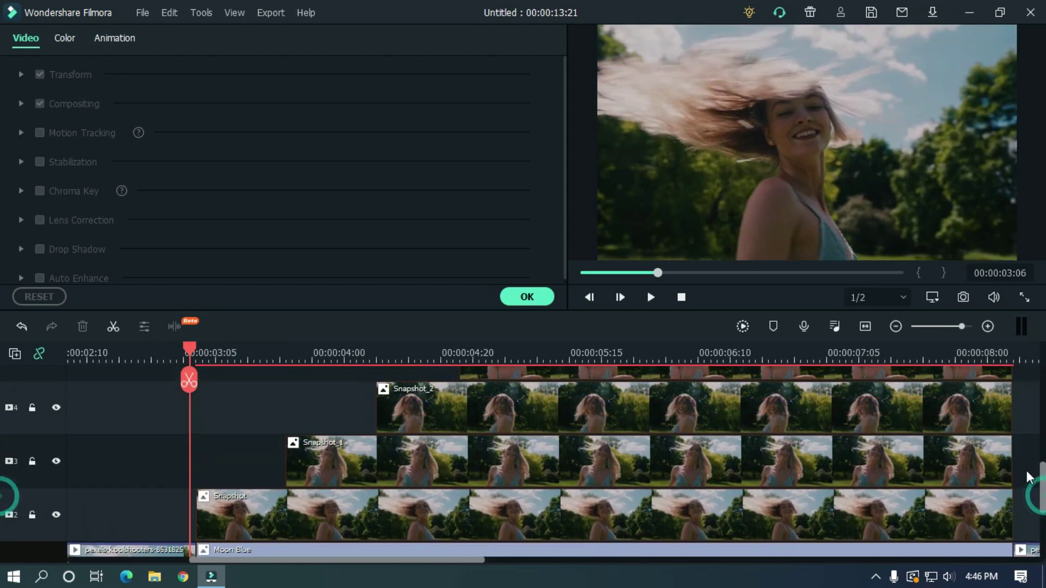
pyautogui.click(525, 296)
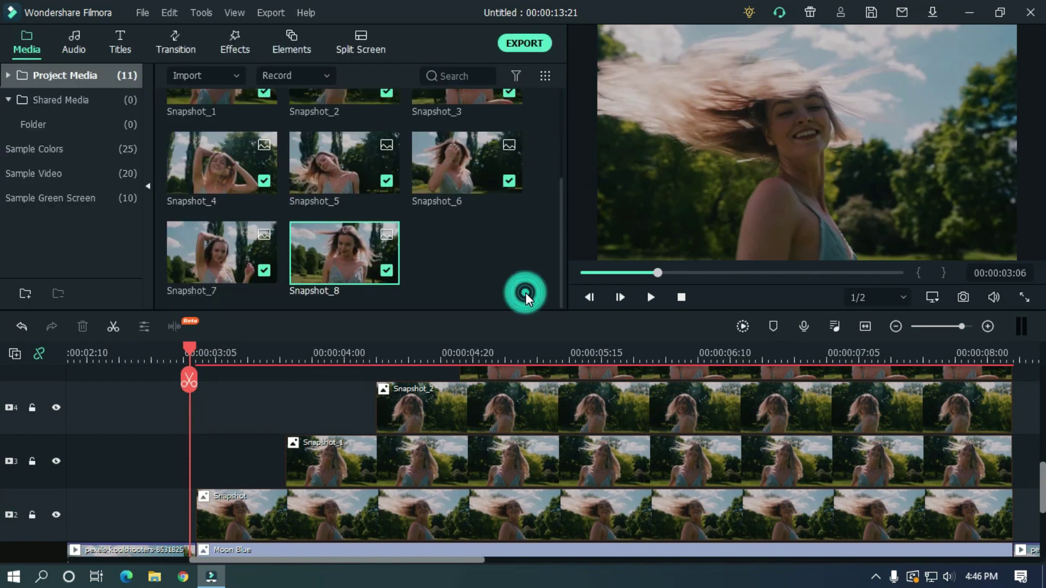
pyautogui.click(233, 47)
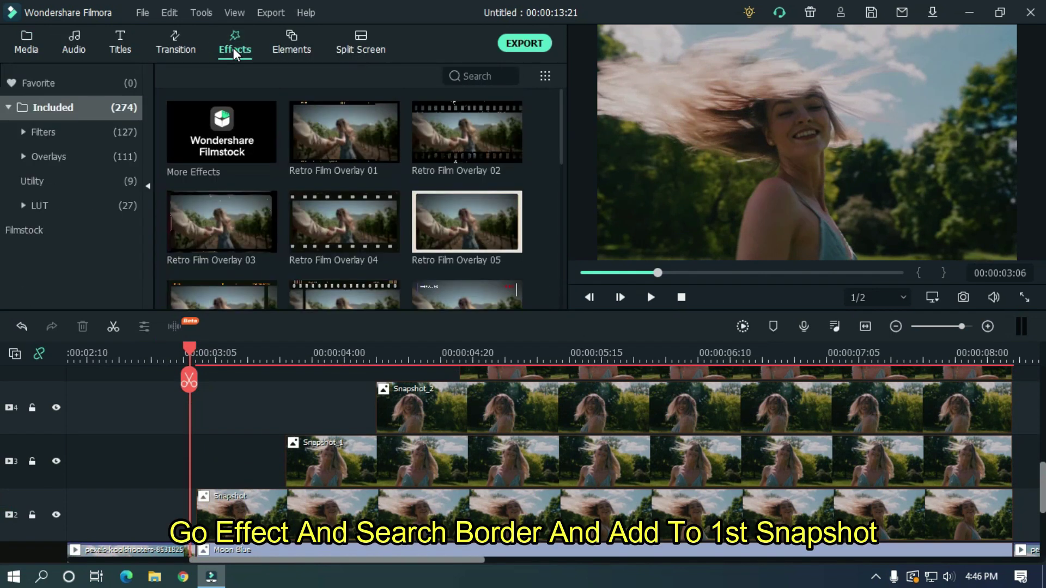
pyautogui.click(480, 76)
pyautogui.write('b')
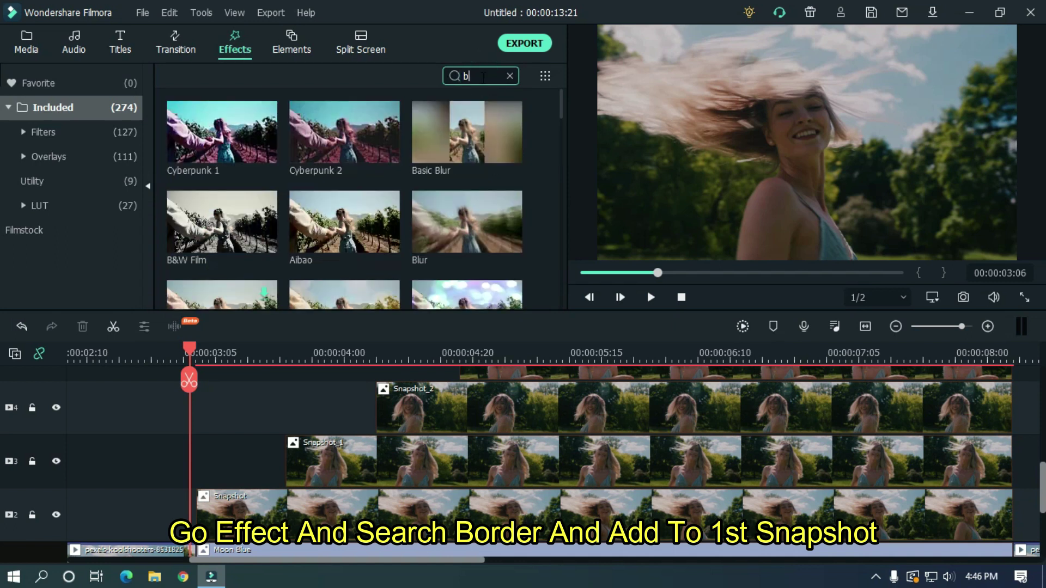
pyautogui.write('or')
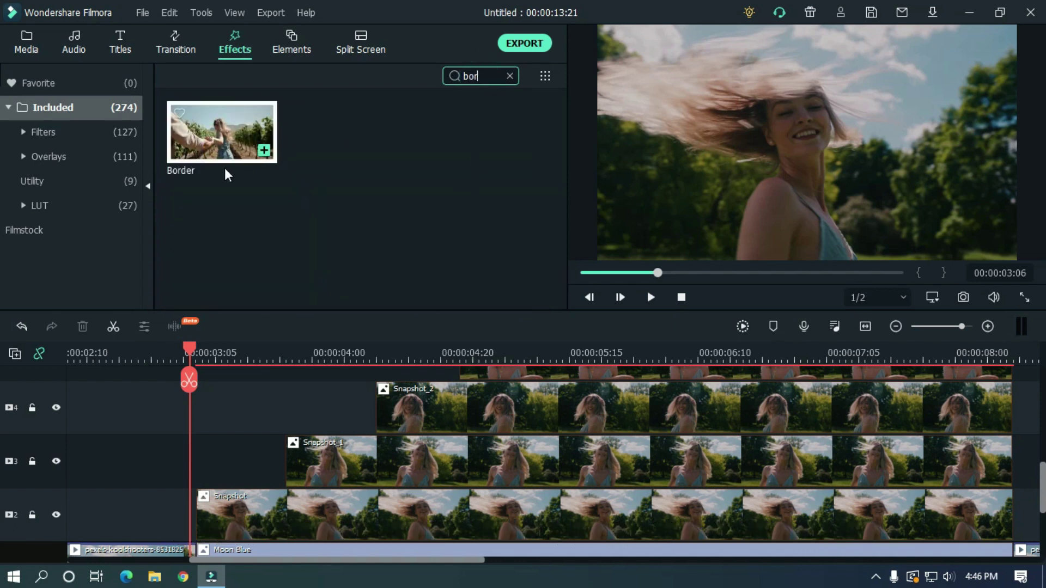
pyautogui.moveTo(228, 141); pyautogui.dragTo(228, 503)
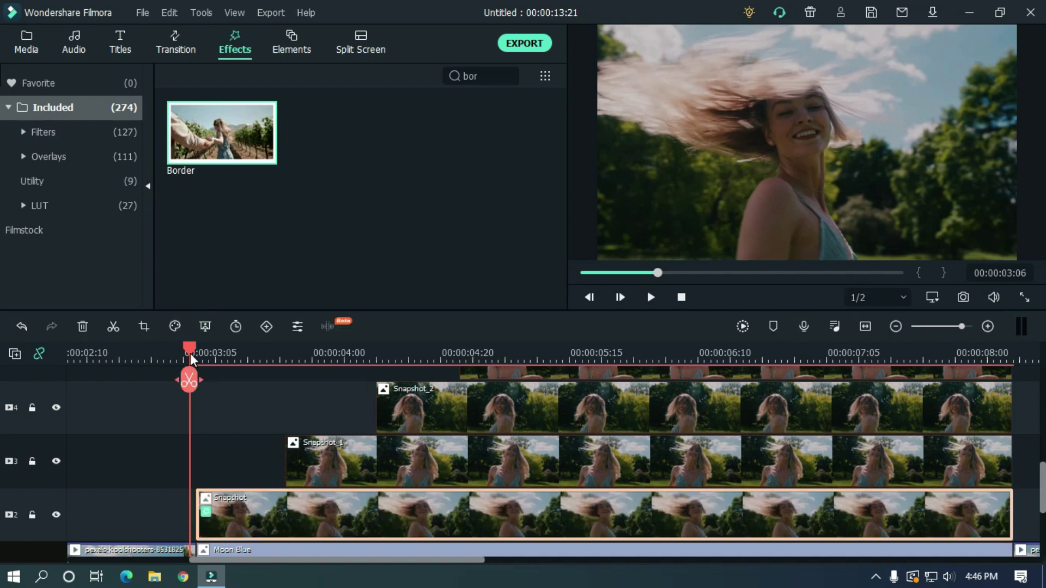
pyautogui.moveTo(198, 355); pyautogui.dragTo(205, 354)
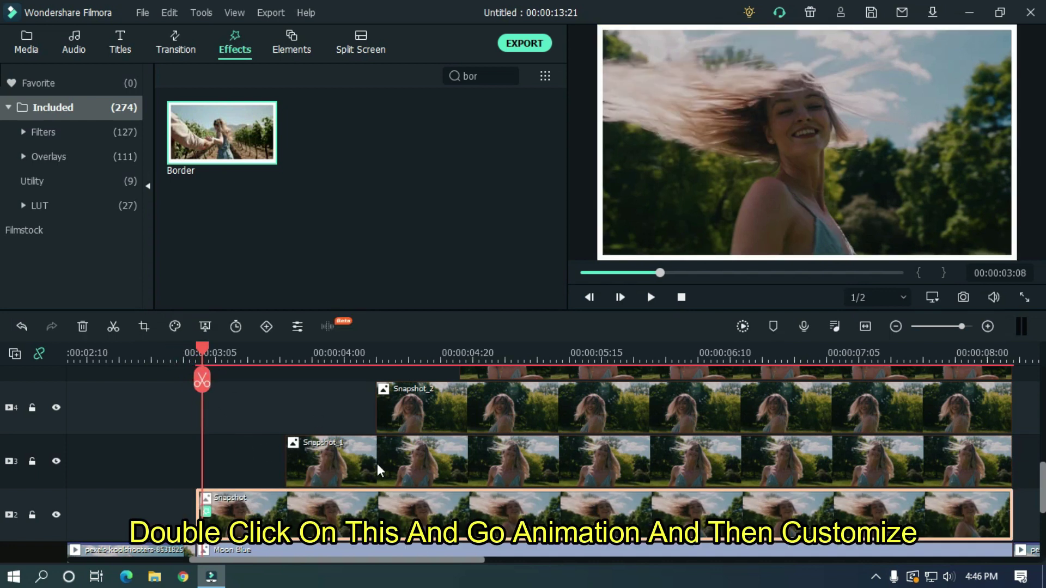
# - Add a custom animation keyframe at the start of the first Snapshot clip, at 00:00:03:07
pyautogui.scroll(-2, 2, 472)
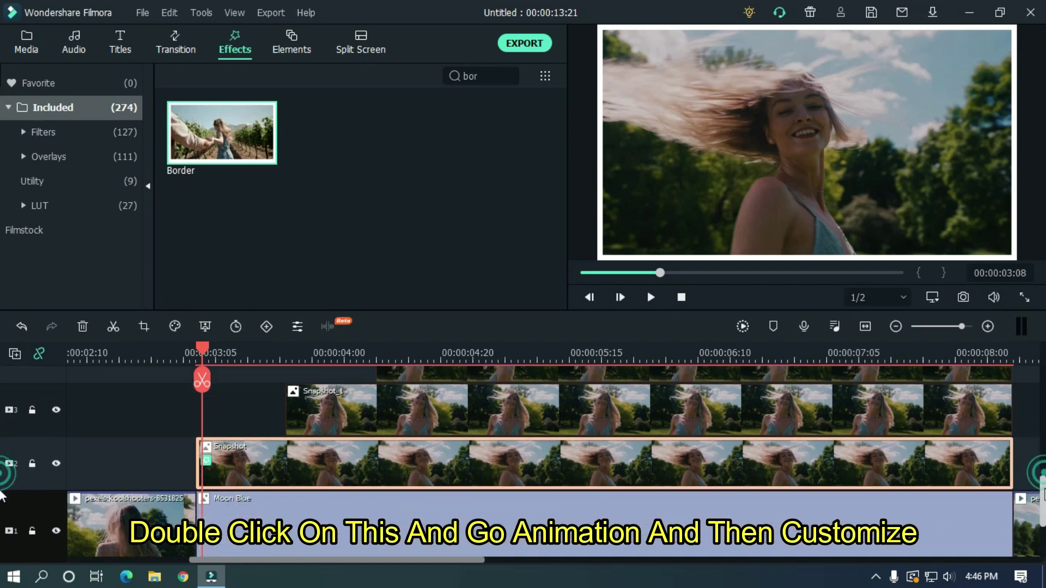
pyautogui.moveTo(200, 351); pyautogui.dragTo(195, 351)
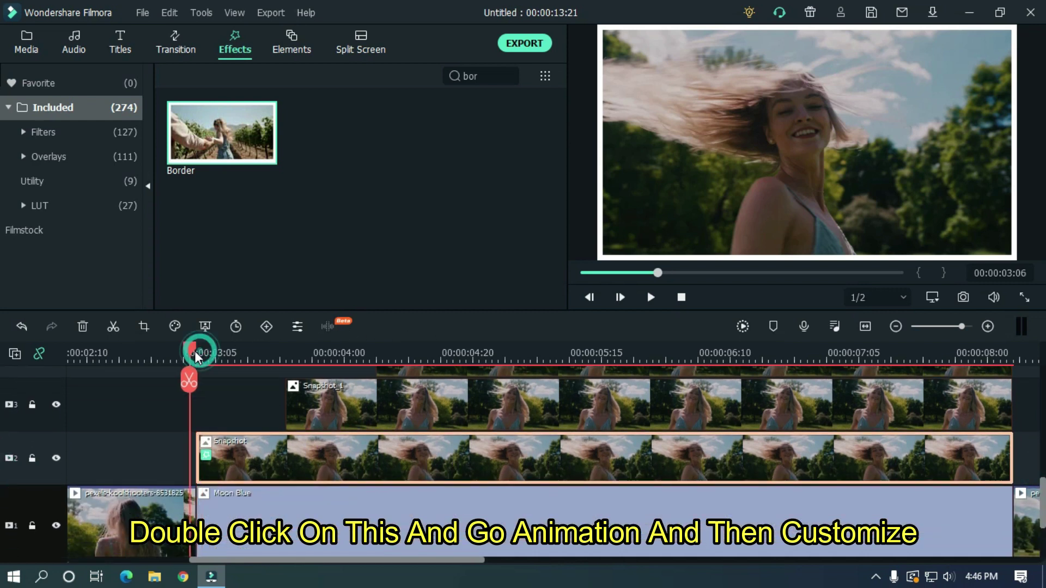
pyautogui.doubleClick(272, 446)
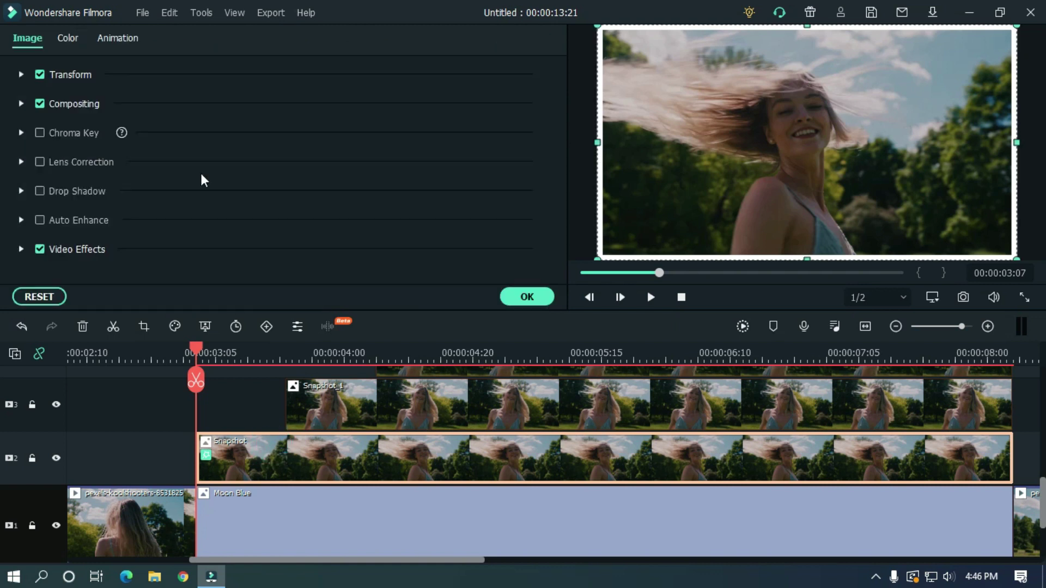
pyautogui.click(116, 37)
pyautogui.click(87, 71)
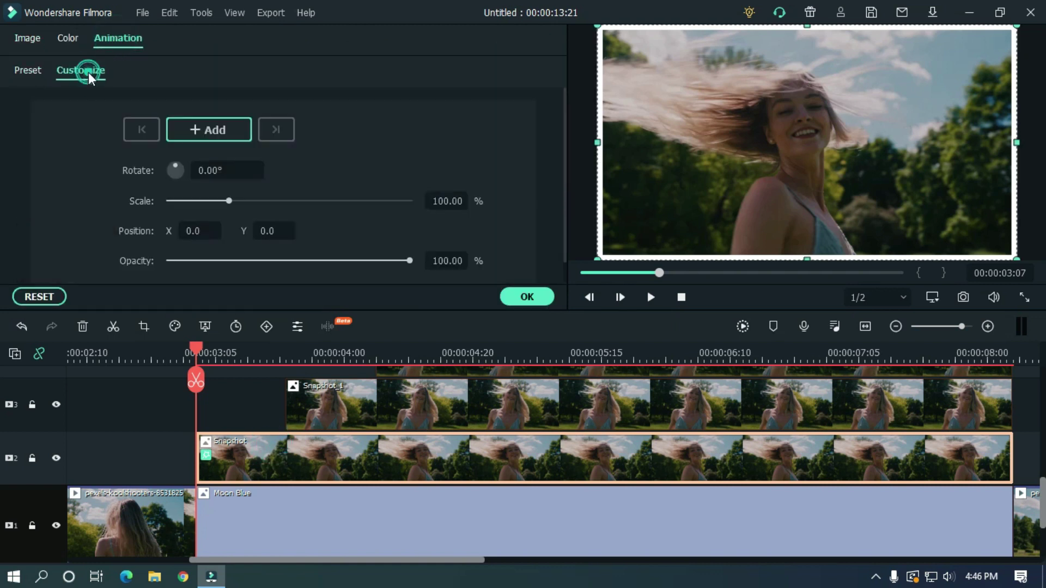
pyautogui.click(210, 130)
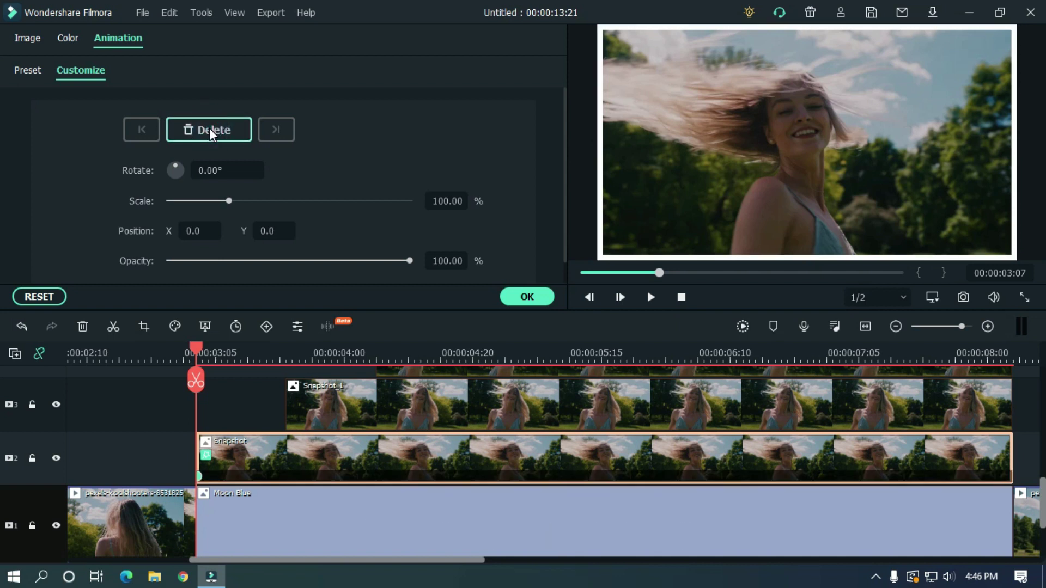
# - Add a keyframe with scale 60% to the first Snapshot clip five frames after its start, at 00:00:03:12
pyautogui.click(201, 355)
pyautogui.moveTo(227, 357); pyautogui.dragTo(323, 357)
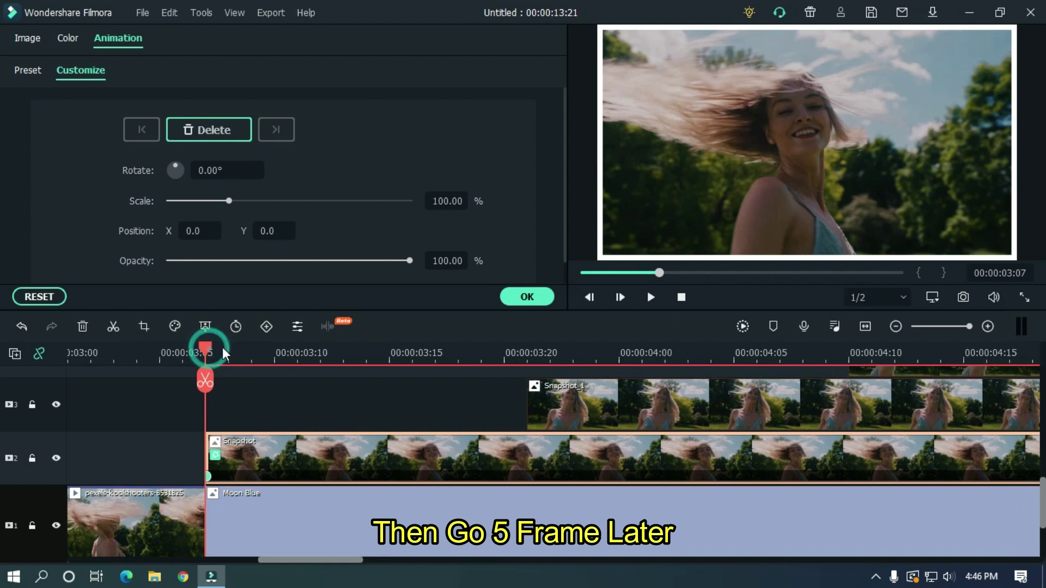
pyautogui.press('Right')
pyautogui.press('Right')
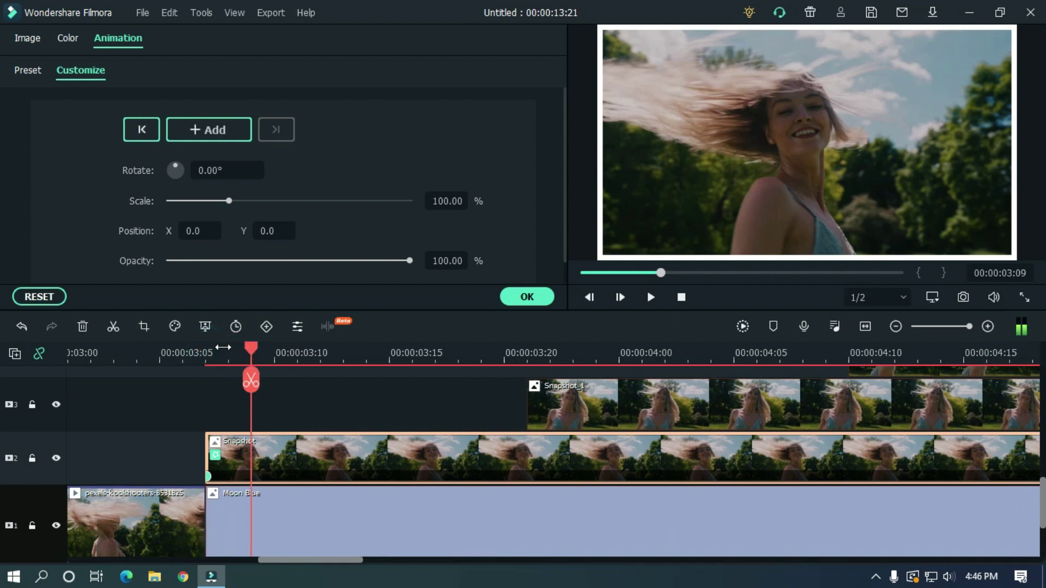
pyautogui.press('Right')
pyautogui.press('Right')
pyautogui.press('Right')
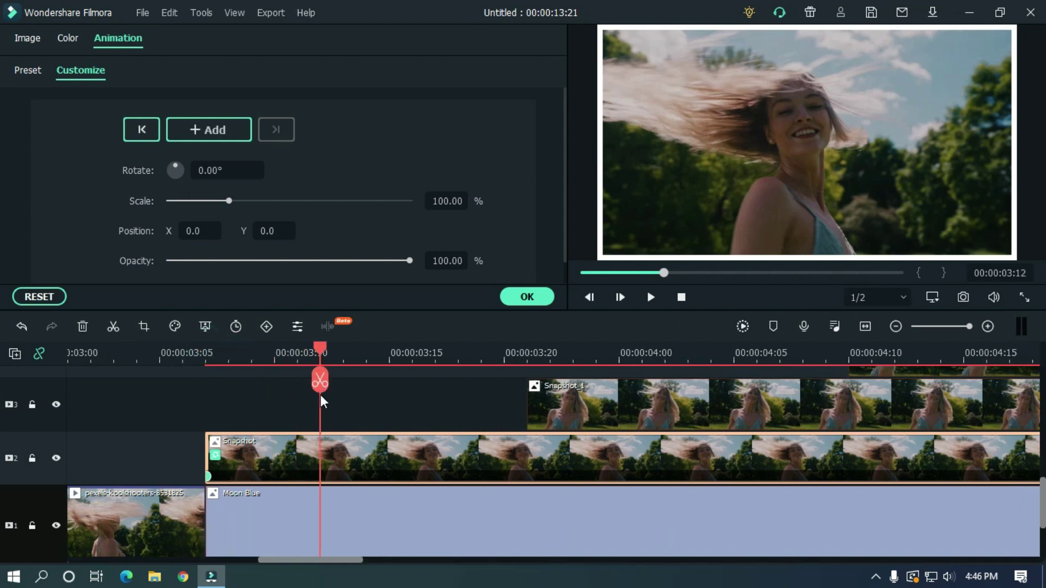
pyautogui.click(443, 201)
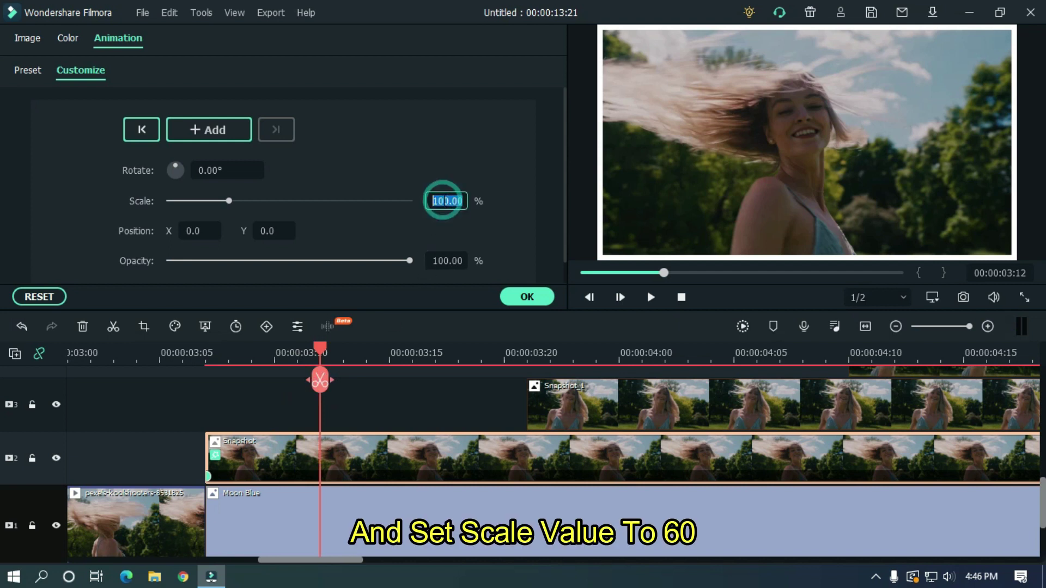
pyautogui.press('Return')
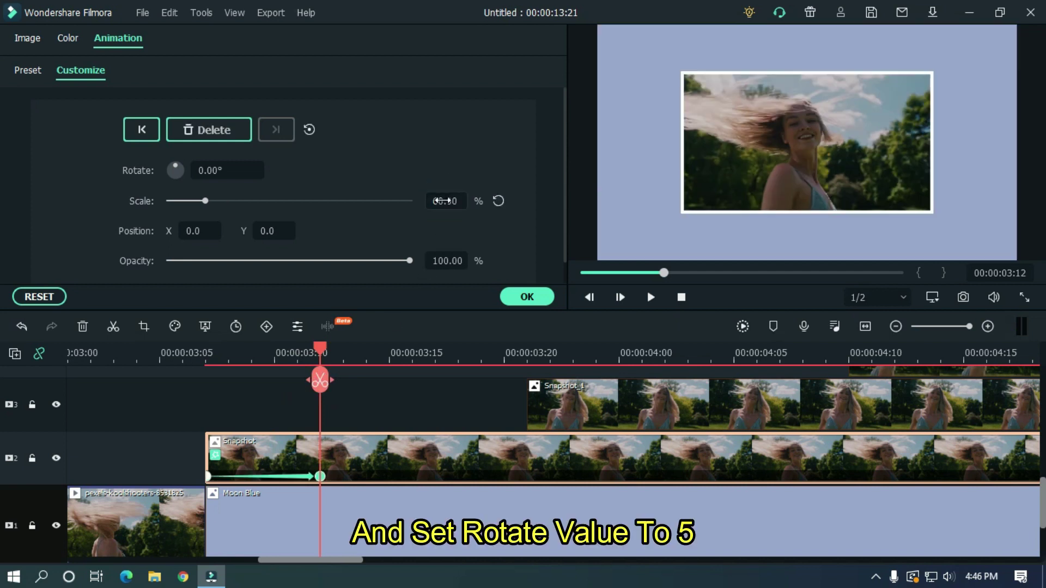
# - Set the rotation to 5° on the first Snapshot clip's keyframe at 00:00:03:12
pyautogui.click(212, 171)
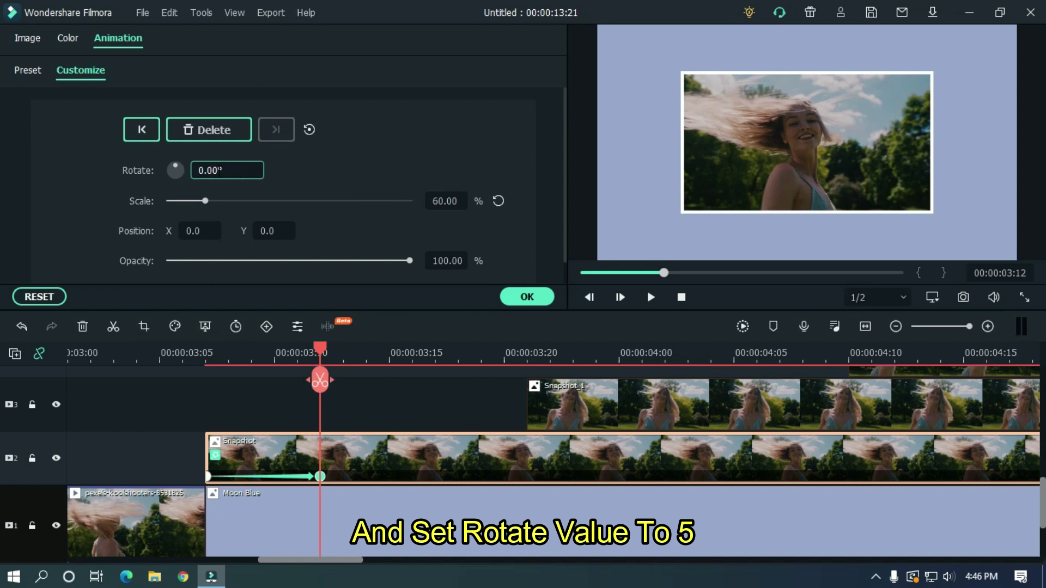
pyautogui.doubleClick(229, 170)
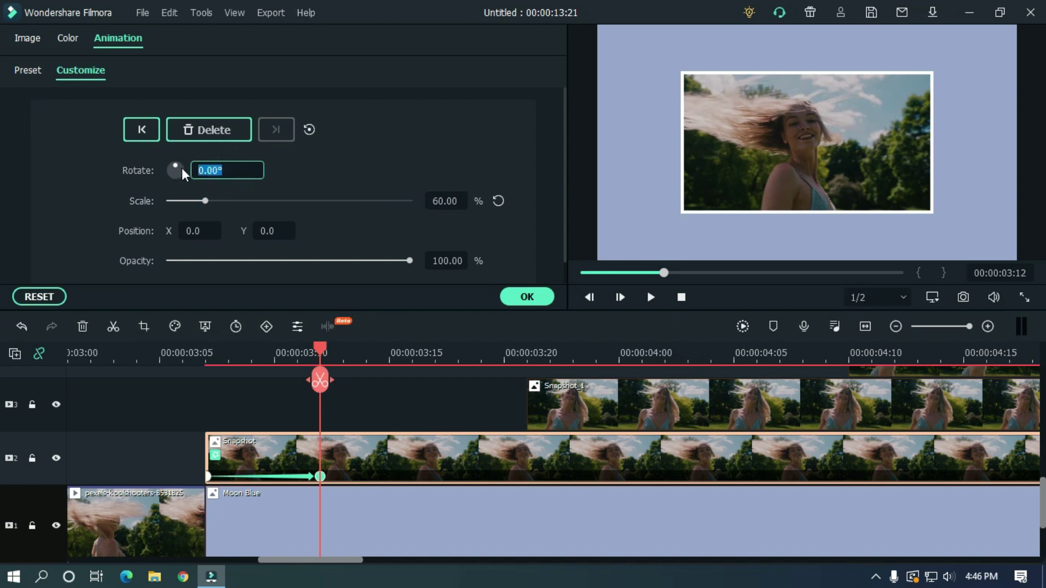
pyautogui.write('5')
pyautogui.press('Return')
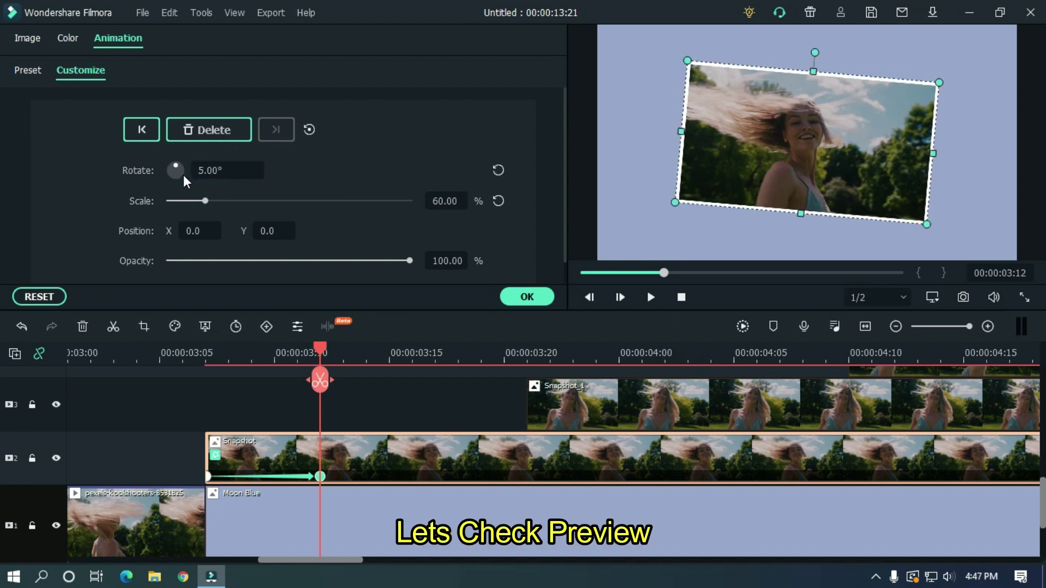
# - Play the sequence from 00:00:03:04 to preview the first Snapshot clip's shrink and rotate animation
pyautogui.press('space')
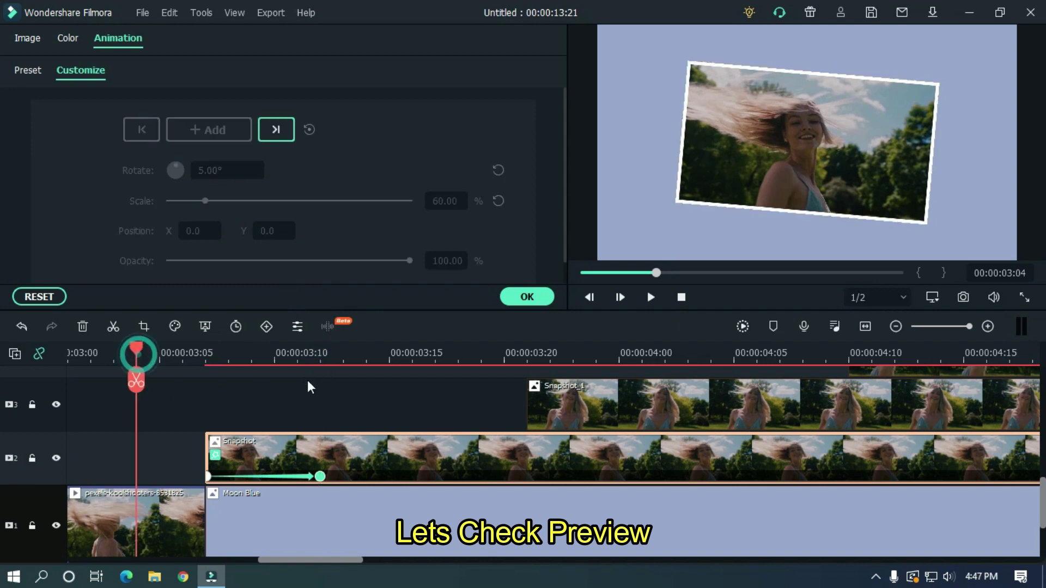
pyautogui.click(139, 358)
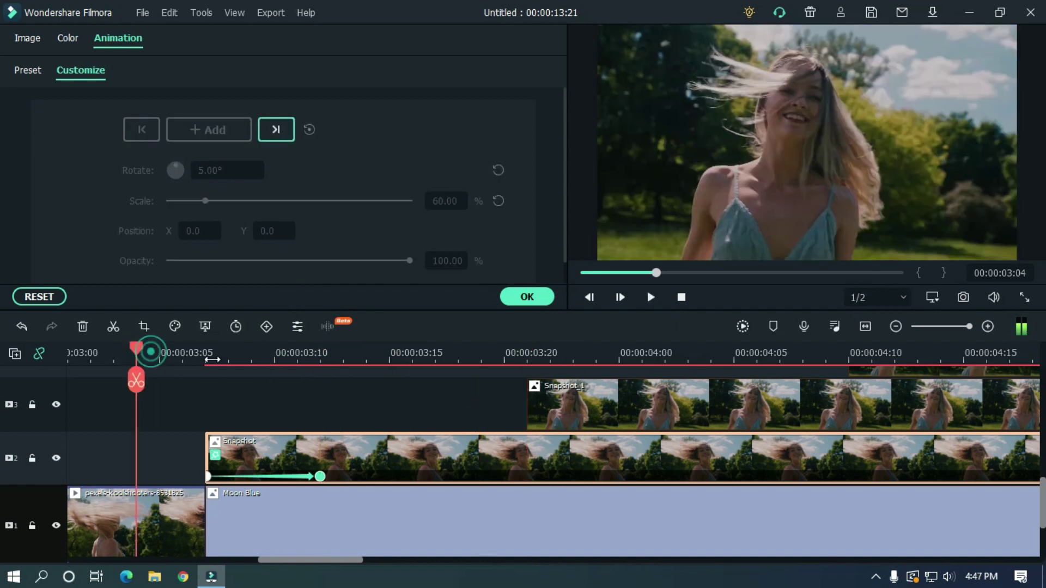
pyautogui.press('space')
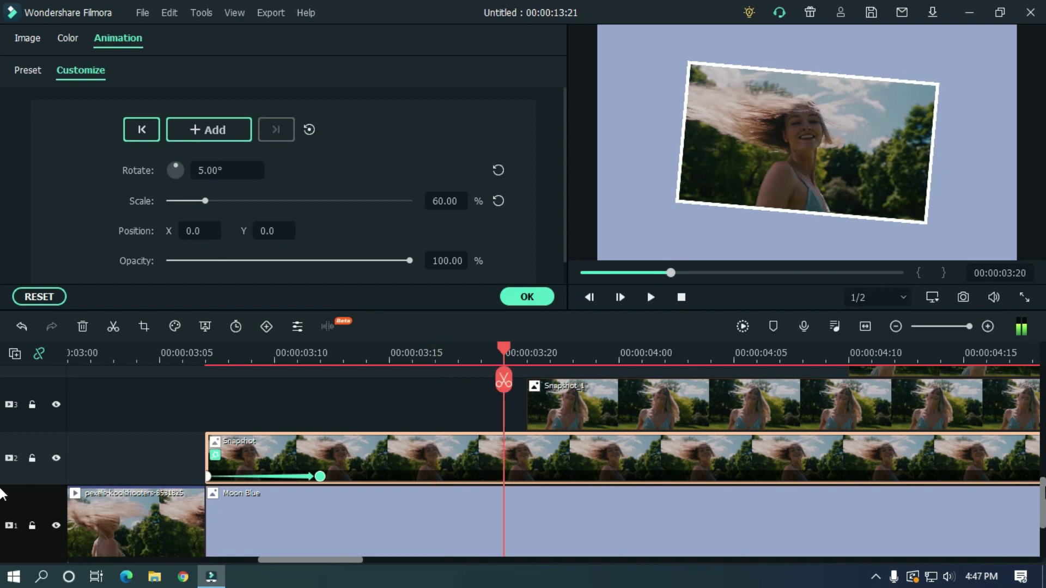
# - Copy the effect from the first Snapshot clip and paste it onto Snapshot_1 on track 3
pyautogui.scroll(2, 685, 512)
pyautogui.click(604, 491)
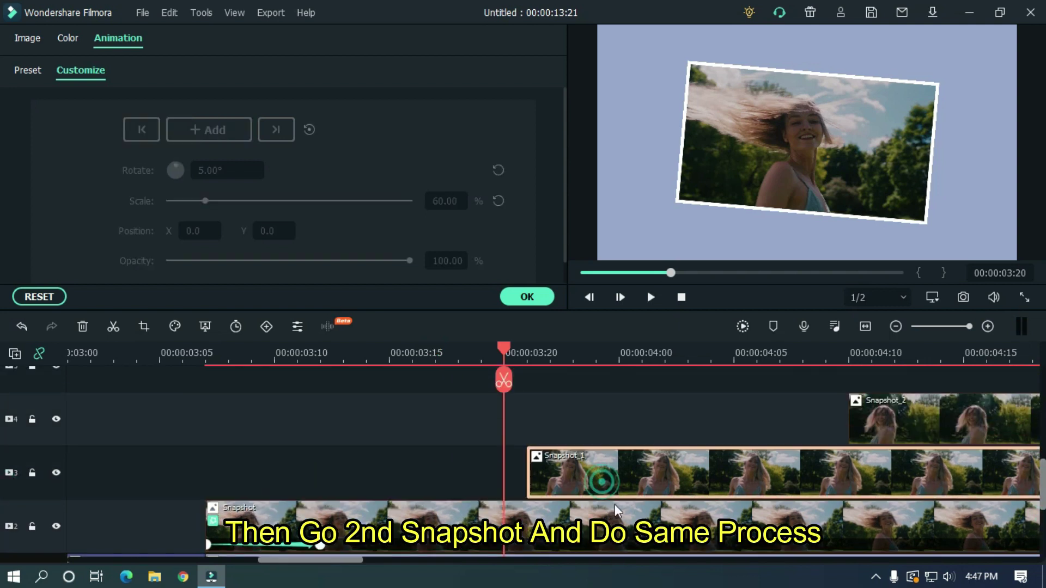
pyautogui.scroll(-1, 602, 485)
pyautogui.click(536, 514)
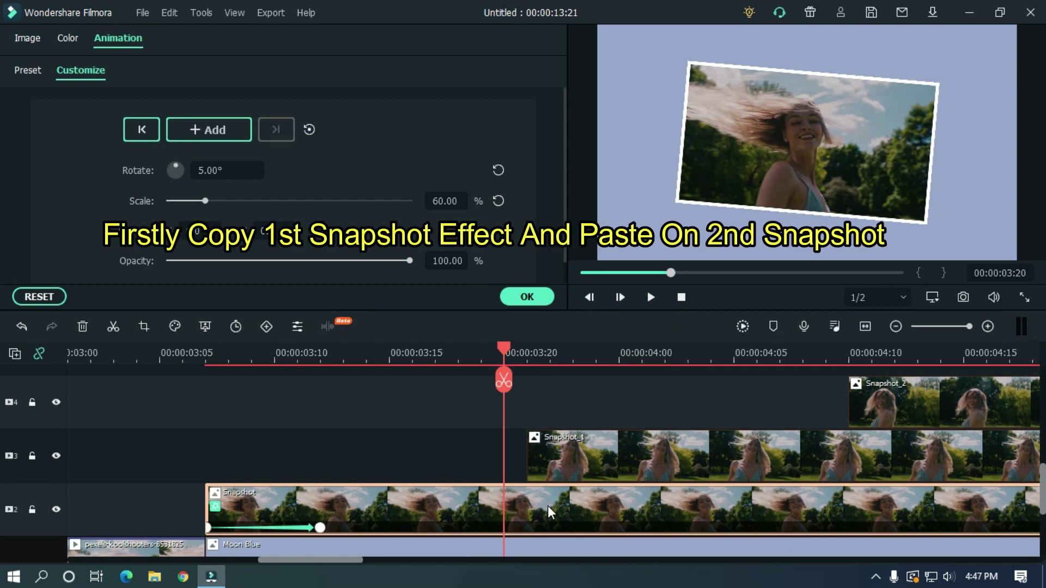
pyautogui.rightClick(548, 505)
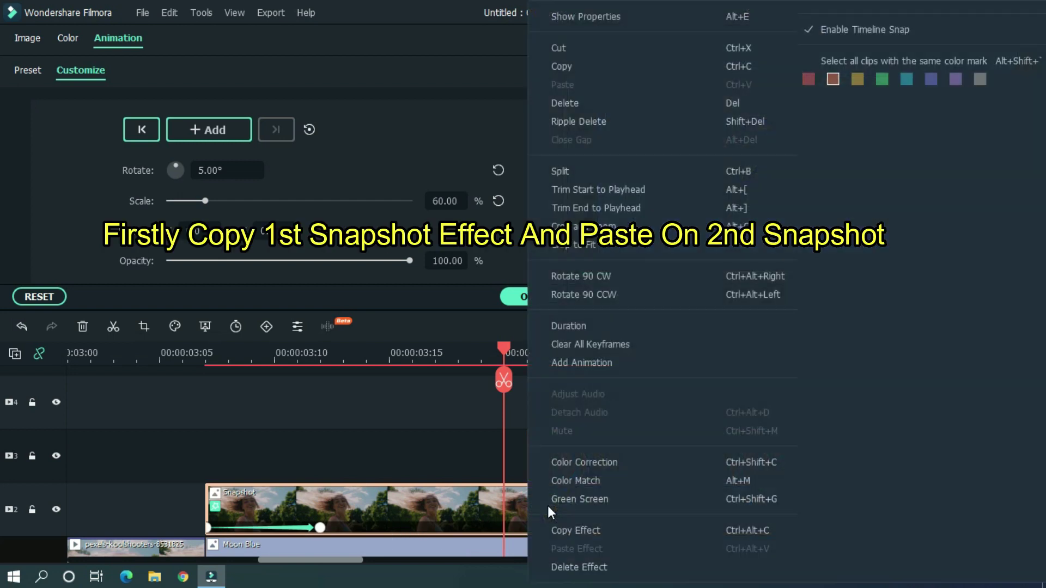
pyautogui.click(583, 531)
pyautogui.click(591, 452)
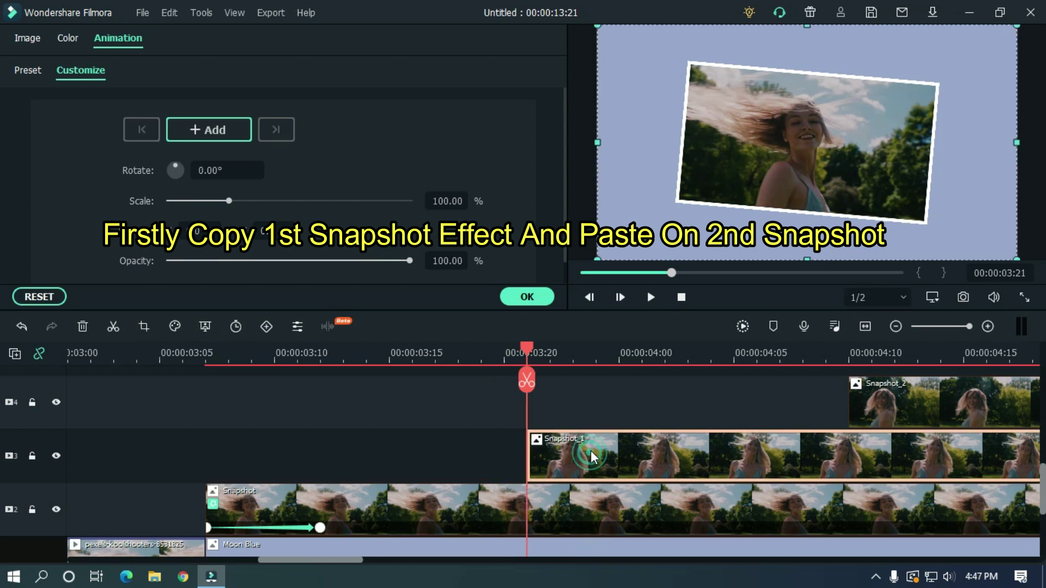
pyautogui.rightClick(591, 450)
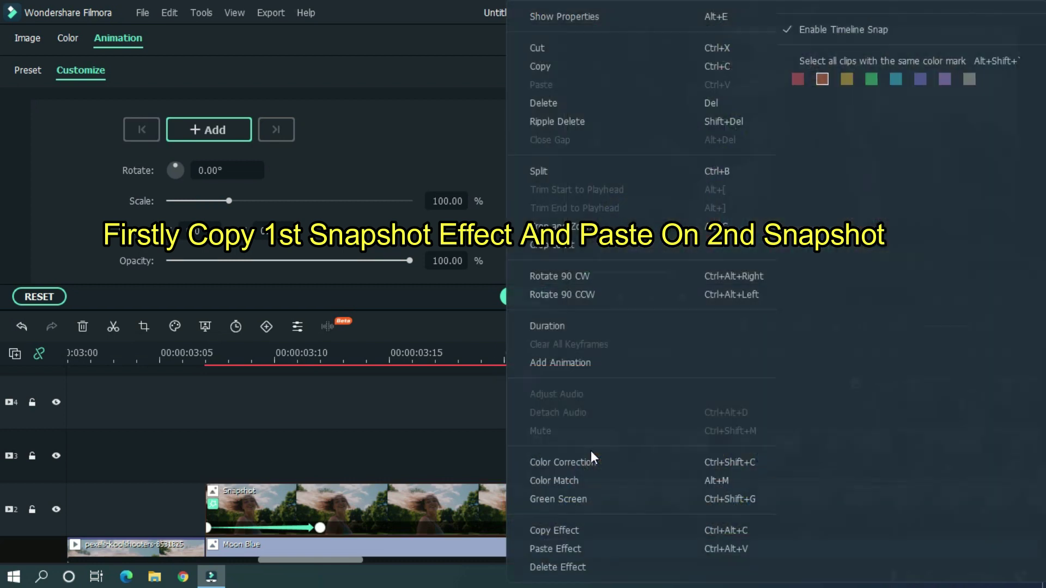
pyautogui.click(559, 548)
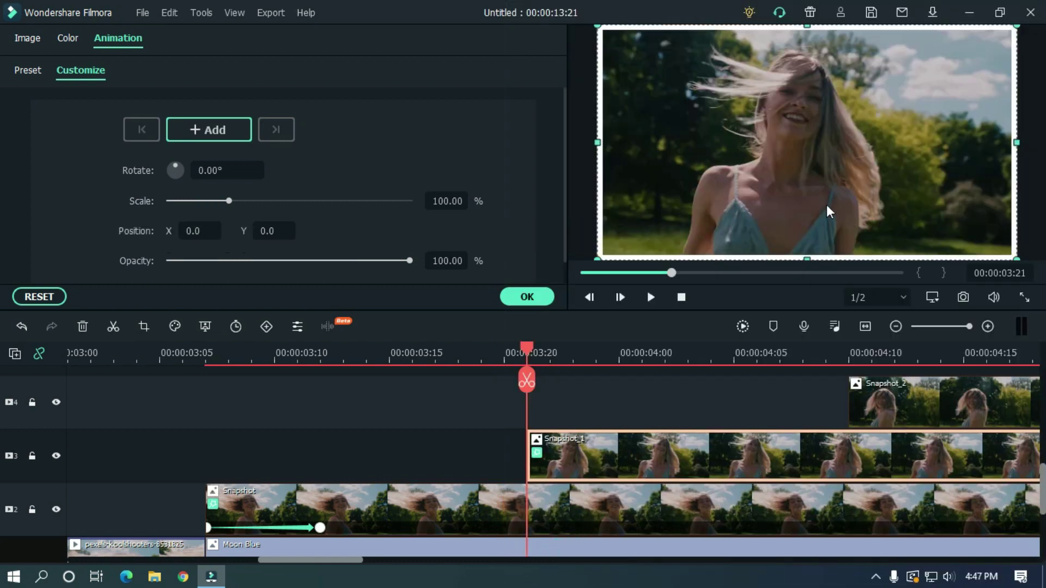
# - Add a keyframe at the start of Snapshot_1 and one at 00:00:04:01 with scale 60% and rotation -5°
pyautogui.moveTo(355, 560); pyautogui.dragTo(378, 561)
pyautogui.click(232, 132)
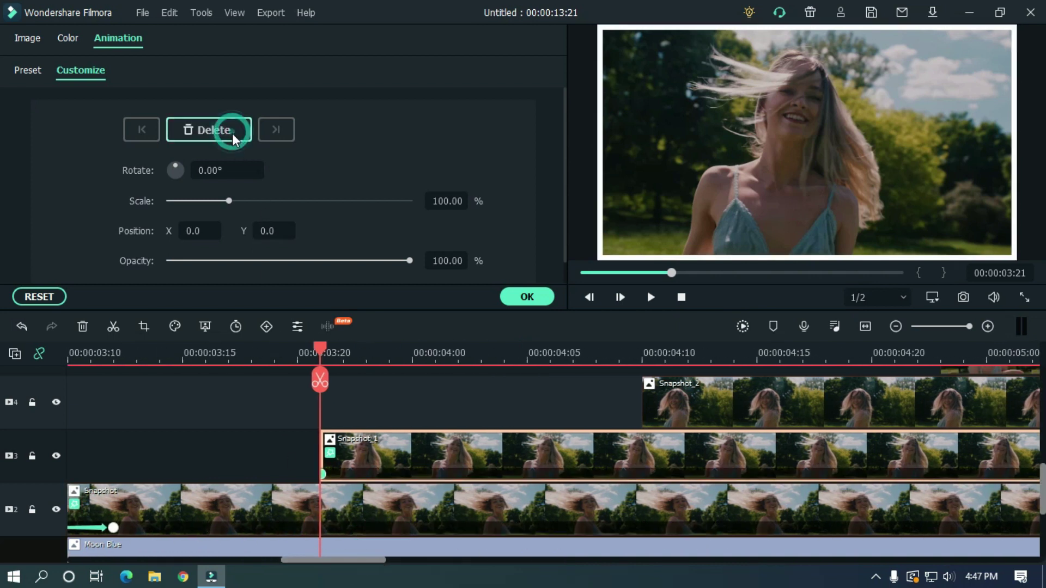
pyautogui.press('Right')
pyautogui.press('Right')
pyautogui.press('Right')
pyautogui.press('Right')
pyautogui.press('Right')
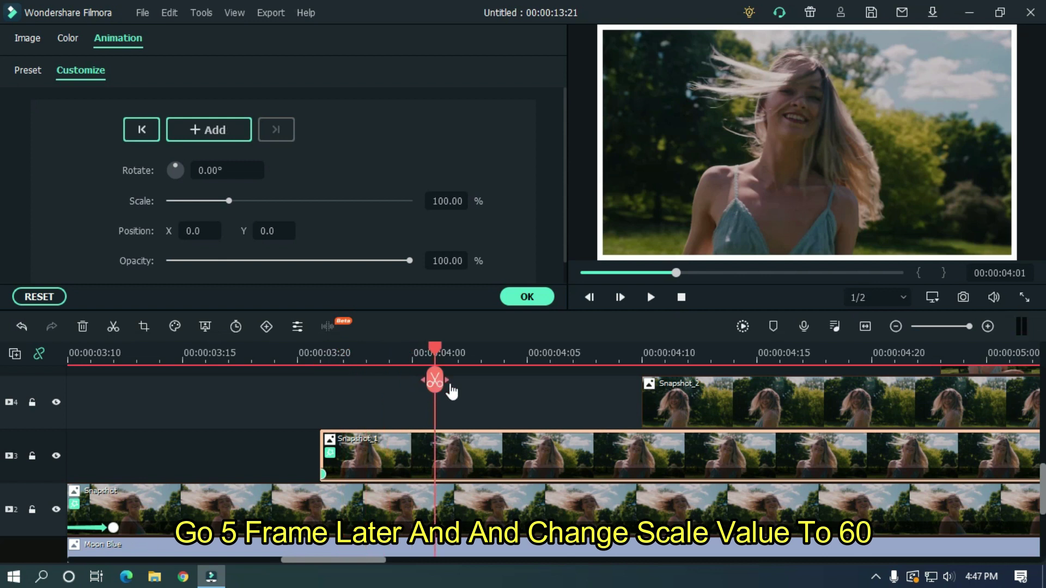
pyautogui.click(442, 203)
pyautogui.press('Return')
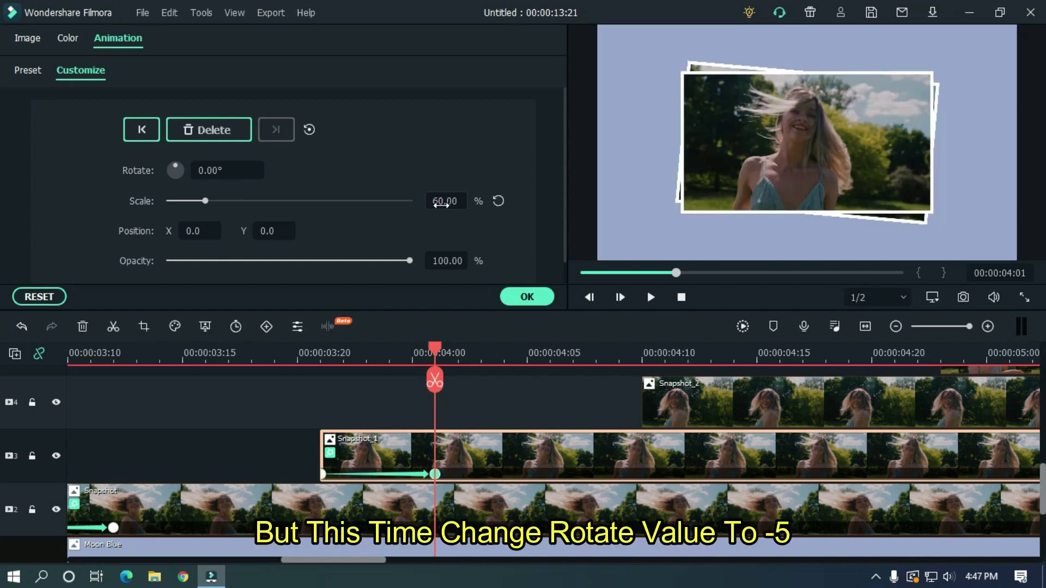
pyautogui.click(209, 171)
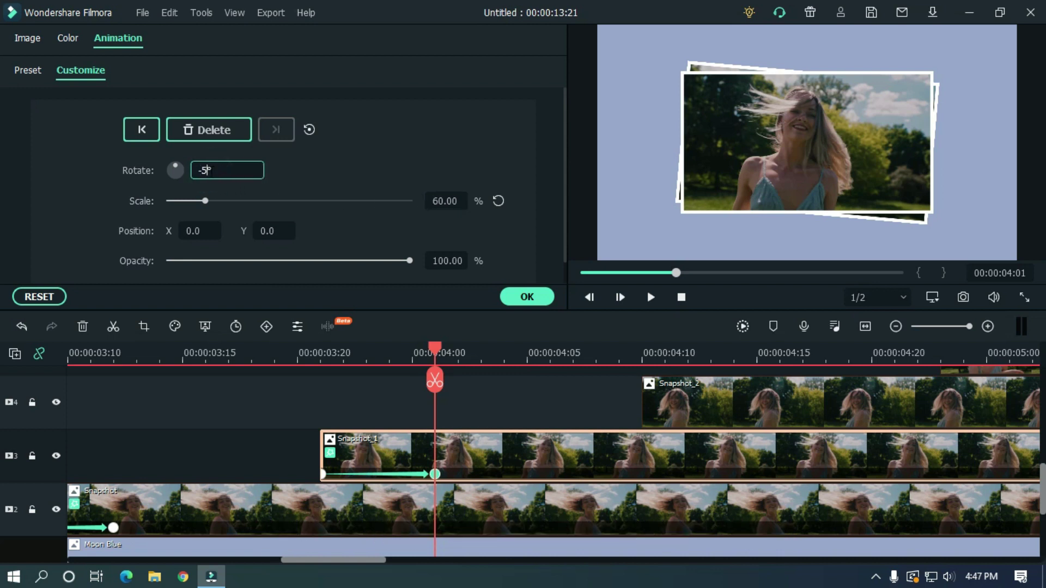
pyautogui.press('Return')
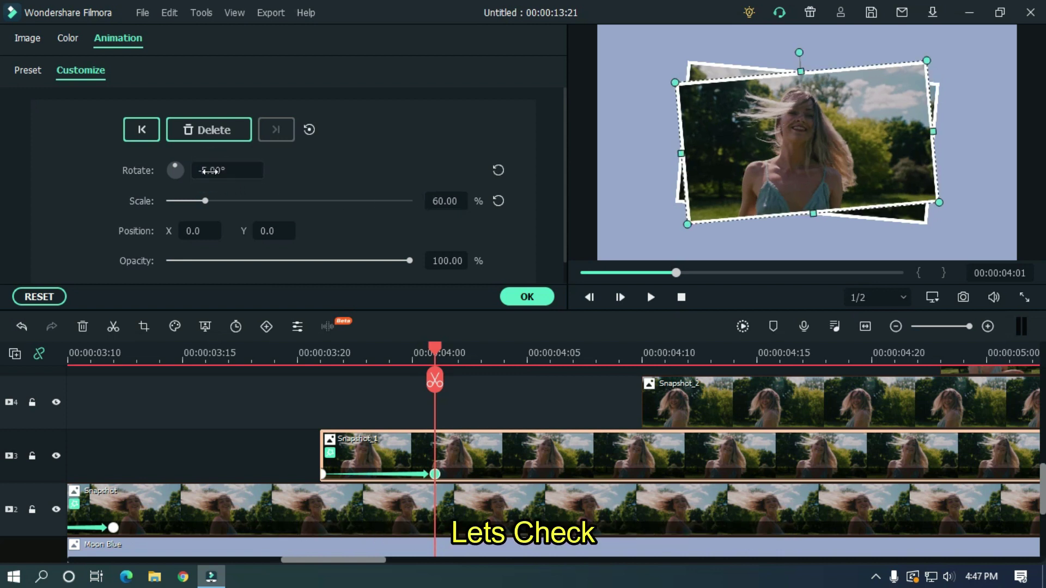
# - Play the sequence from just before Snapshot_1 to preview its animation
pyautogui.click(271, 358)
pyautogui.press('space')
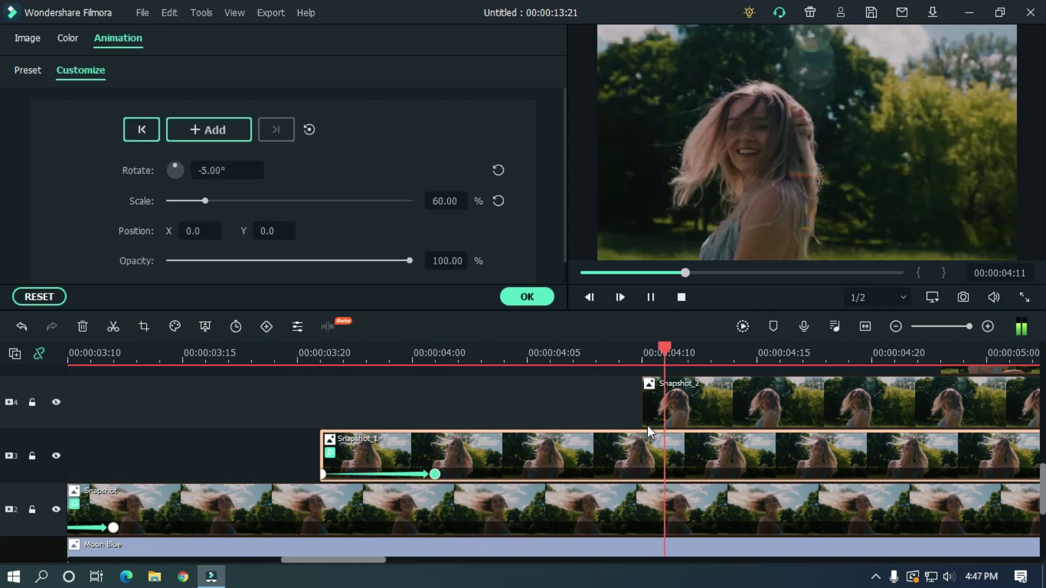
pyautogui.press('space')
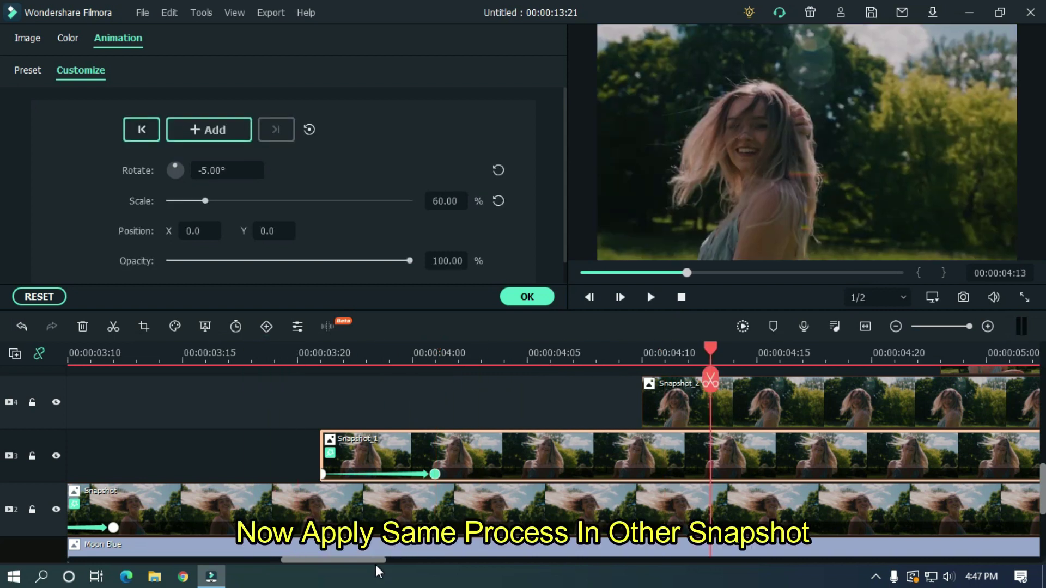
# - Paste the copied effect onto Snapshot_2 on track 4 and add an animation keyframe at its start, 00:00:04:10
pyautogui.moveTo(407, 561); pyautogui.dragTo(409, 561)
pyautogui.moveTo(1043, 495); pyautogui.dragTo(1045, 467)
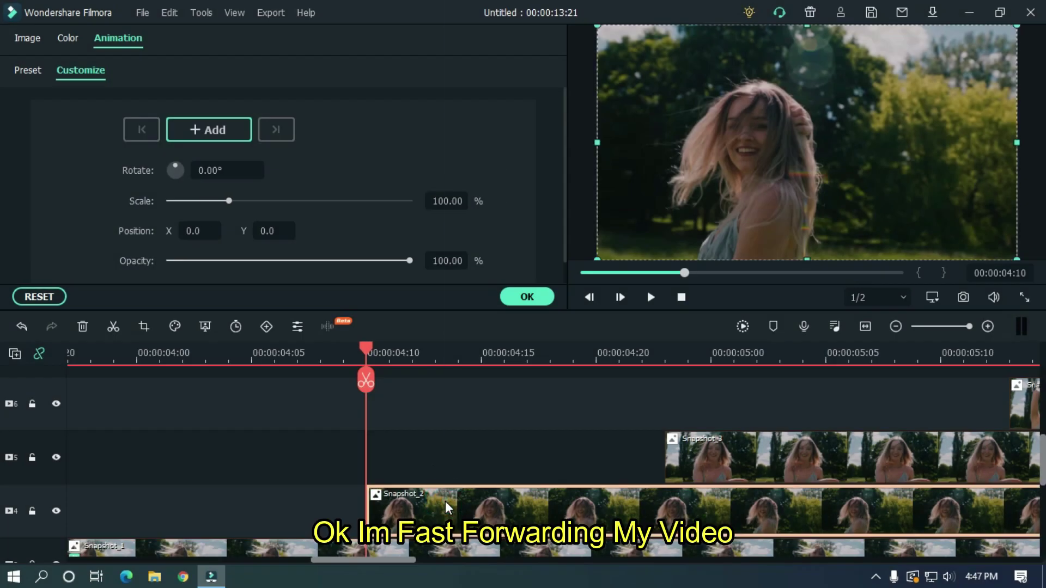
pyautogui.rightClick(445, 501)
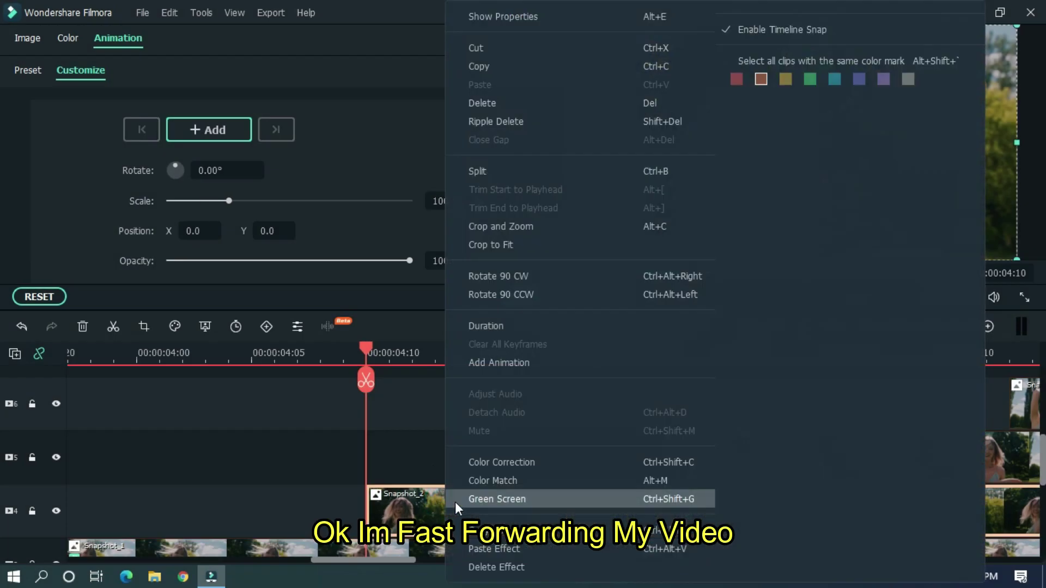
pyautogui.click(486, 545)
pyautogui.click(208, 129)
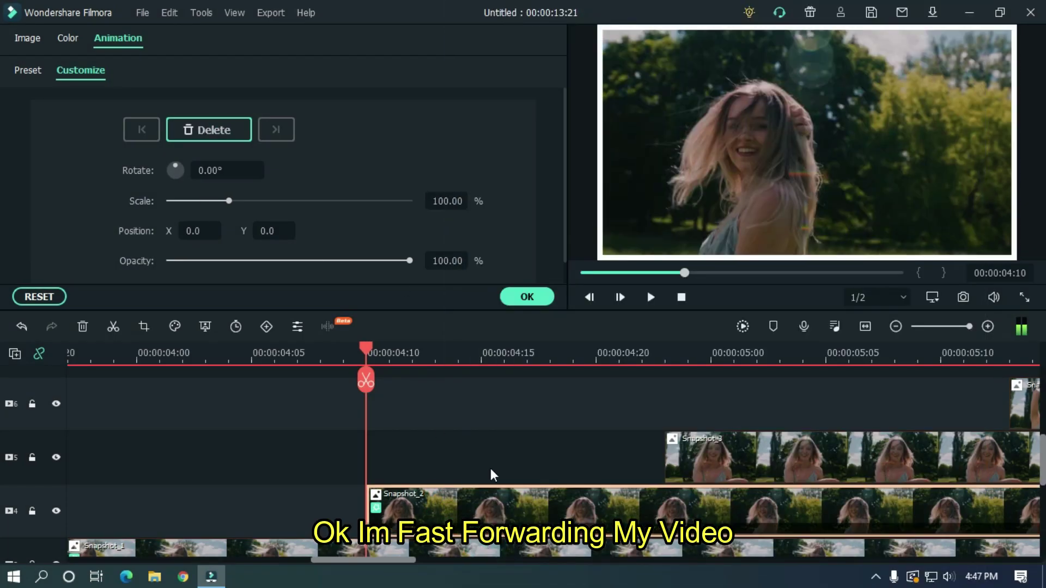
# - Add a keyframe with scale 60% to Snapshot_2 five frames after its start
pyautogui.click(481, 354)
pyautogui.doubleClick(447, 201)
pyautogui.write('60')
pyautogui.press('Return')
# - Paste the copied effect onto Snapshot_3 and add an animation keyframe at its start, 00:00:04:23
pyautogui.click(665, 353)
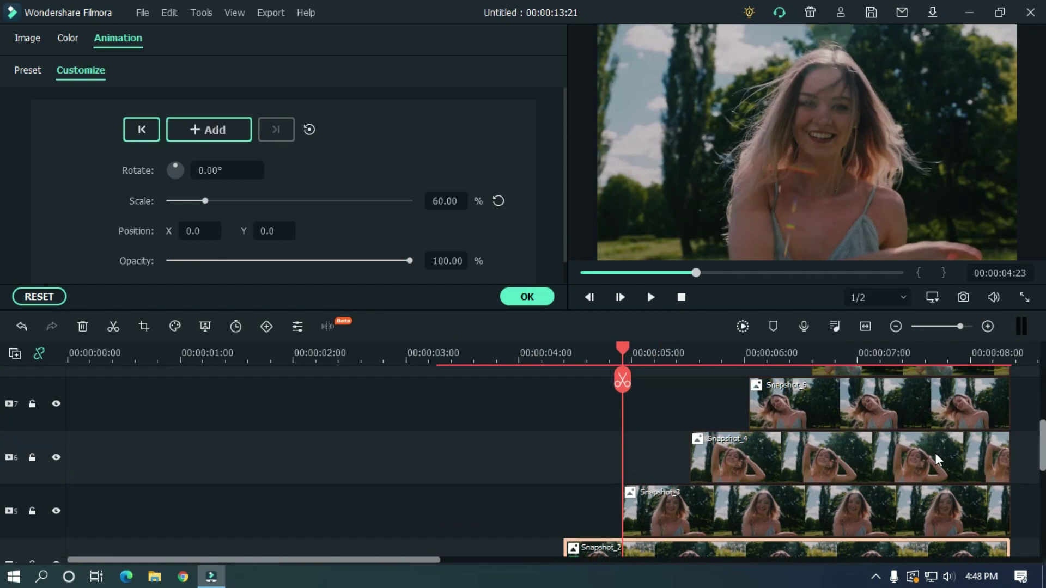
pyautogui.moveTo(588, 357); pyautogui.dragTo(666, 357)
pyautogui.click(468, 409)
pyautogui.hotkey('ctrl', 'alt', 'v')
pyautogui.click(212, 131)
# - Add a keyframe with scale 60% and rotation 10° to Snapshot_3 five frames after its start
pyautogui.click(492, 353)
pyautogui.doubleClick(447, 201)
pyautogui.write('60')
pyautogui.doubleClick(223, 171)
pyautogui.write('10')
# - Paste the copied effect onto Snapshot_4 and keyframe it from its start to a scale of 60%
pyautogui.rightClick(600, 472)
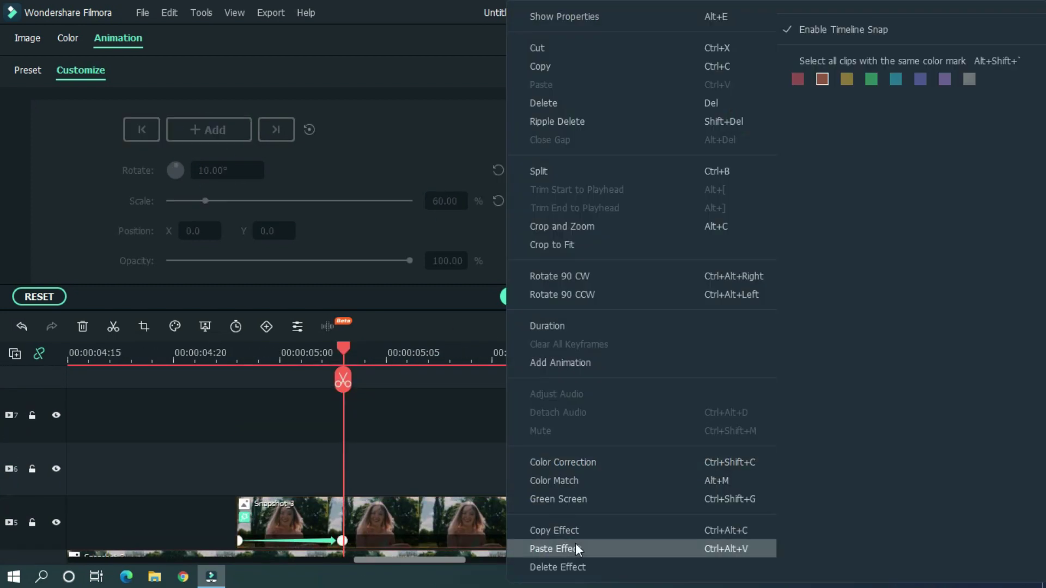
pyautogui.click(577, 548)
pyautogui.click(208, 130)
pyautogui.doubleClick(447, 201)
pyautogui.write('60')
# - Paste the copied effect onto Snapshot_5 and keyframe it from its start at 00:00:06:01 to a scale of 60%
pyautogui.click(507, 412)
pyautogui.rightClick(508, 412)
pyautogui.click(550, 549)
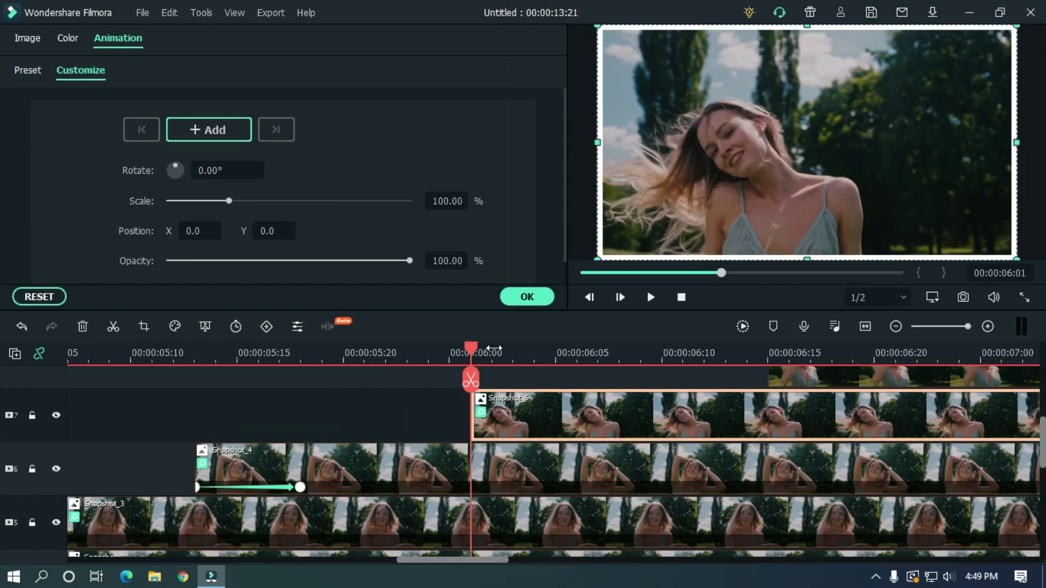
pyautogui.click(209, 130)
pyautogui.click(577, 353)
pyautogui.doubleClick(441, 201)
pyautogui.write('60')
# - Paste the copied effect onto Snapshot_6 and keyframe it from its start at 00:00:06:15 to scale 60% and rotation 5°
pyautogui.click(365, 353)
pyautogui.rightClick(406, 471)
pyautogui.click(465, 551)
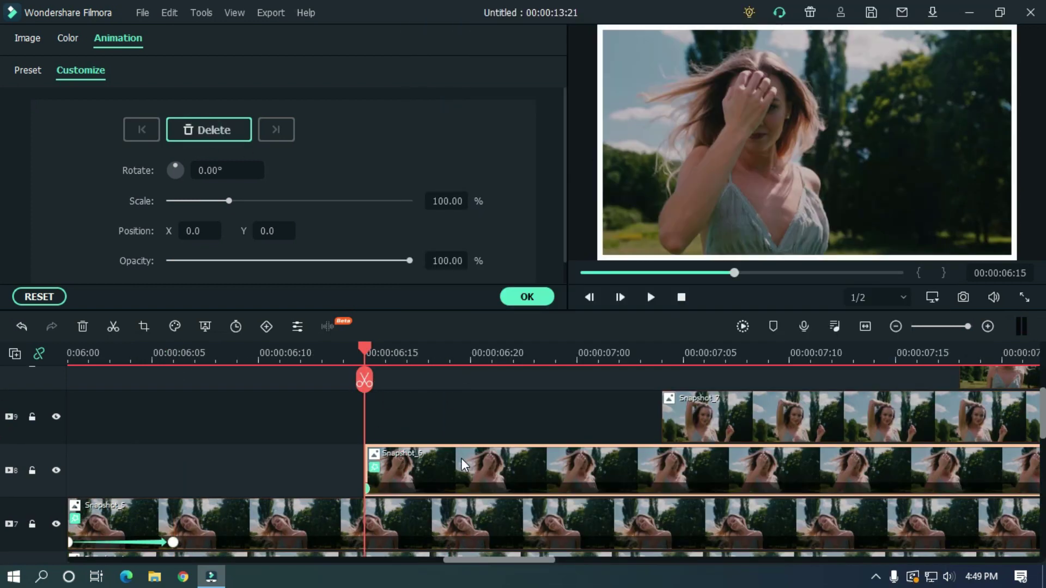
pyautogui.write('60')
pyautogui.doubleClick(208, 172)
pyautogui.write('5')
# - Keyframe Snapshot_7 on track 9 from its start to scale 60% and rotation -5°
pyautogui.click(209, 129)
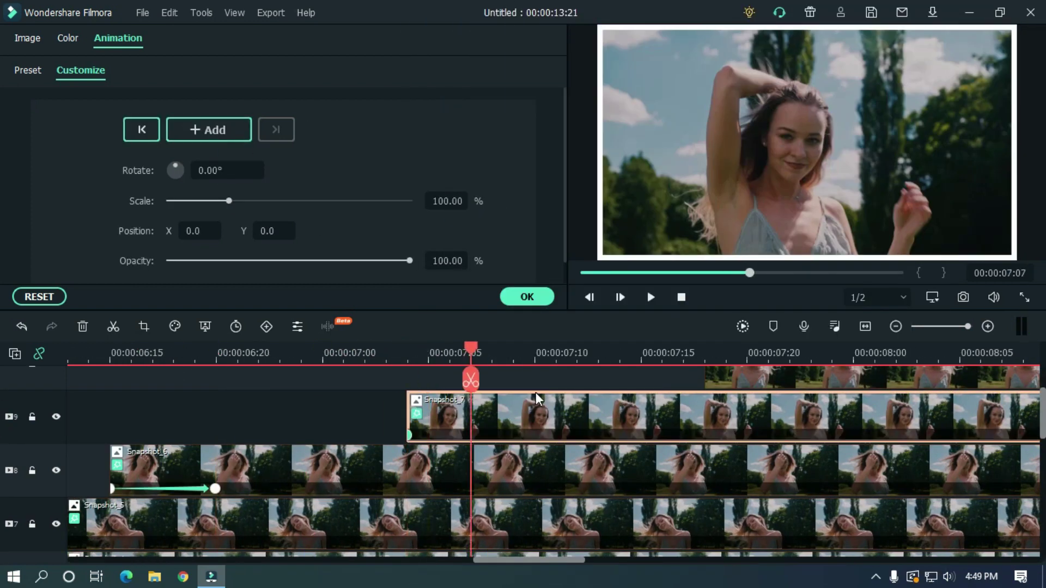
pyautogui.doubleClick(450, 201)
pyautogui.write('60')
pyautogui.doubleClick(208, 172)
pyautogui.write('-5')
# - Paste the copied effect onto Snapshot_8 on track 10 and keyframe it from its start to a scale of 60%
pyautogui.scroll(2, 490, 479)
pyautogui.rightClick(458, 447)
pyautogui.click(505, 541)
pyautogui.moveTo(530, 560); pyautogui.dragTo(636, 561)
pyautogui.click(344, 353)
pyautogui.click(209, 130)
pyautogui.write('60')
pyautogui.press('Return')
# - Extend the end of Snapshot_8 by five frames to 00:00:08:14
pyautogui.click(472, 355)
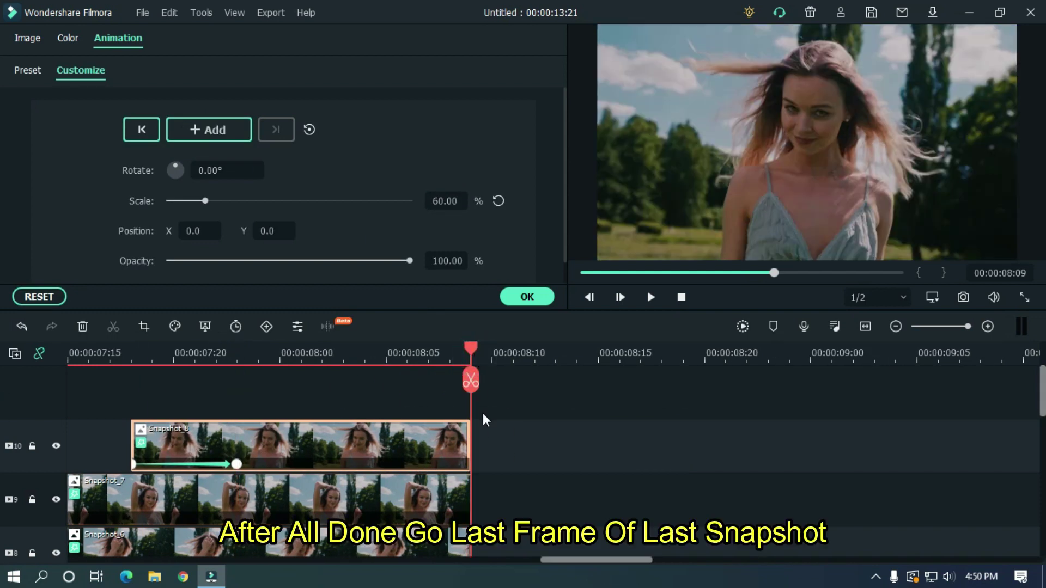
pyautogui.press('Right')
pyautogui.press('Right')
pyautogui.press('Right')
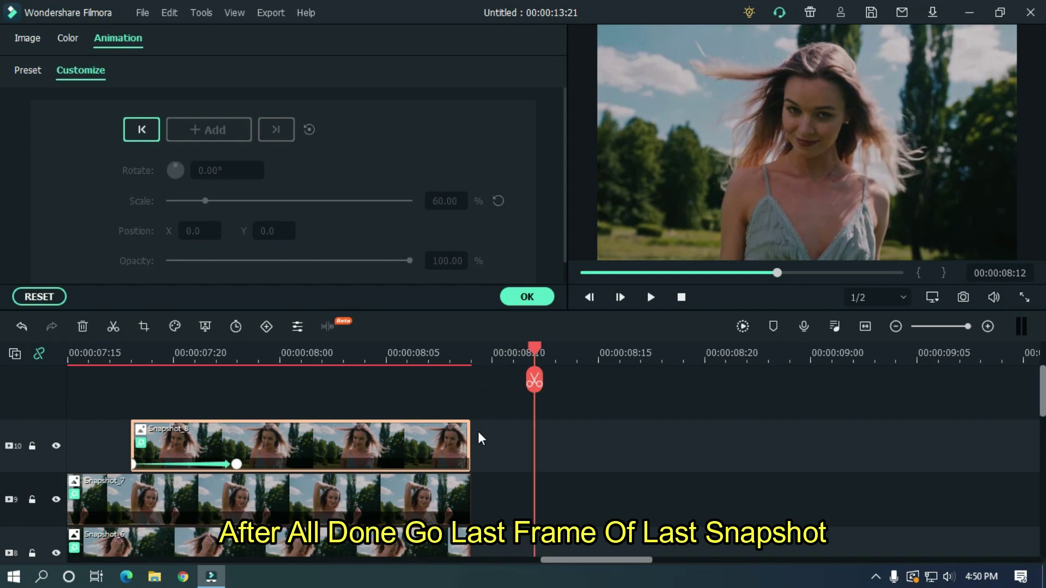
pyautogui.press('Right')
pyautogui.press('Right')
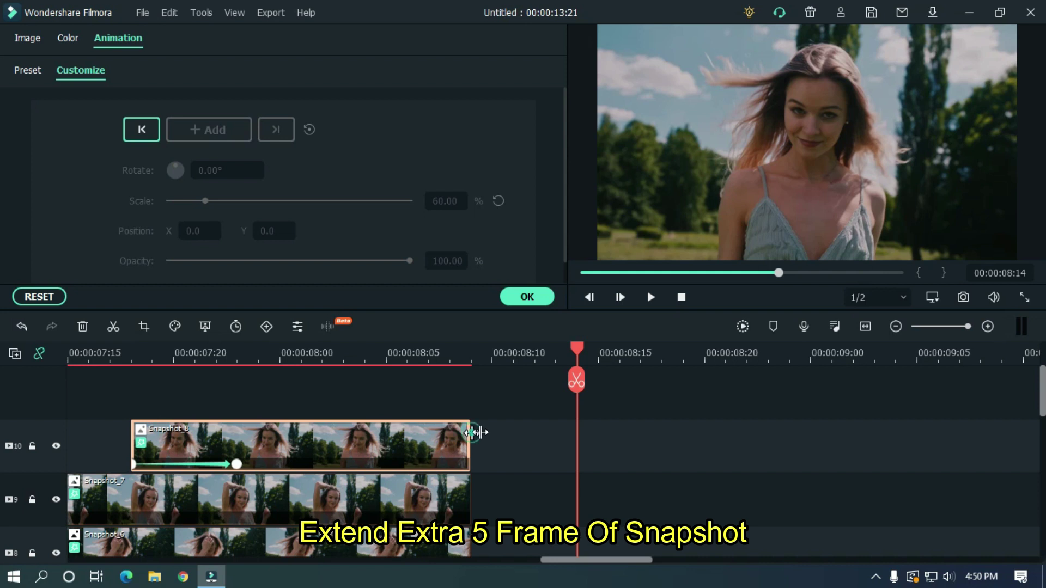
pyautogui.moveTo(470, 434); pyautogui.dragTo(572, 434)
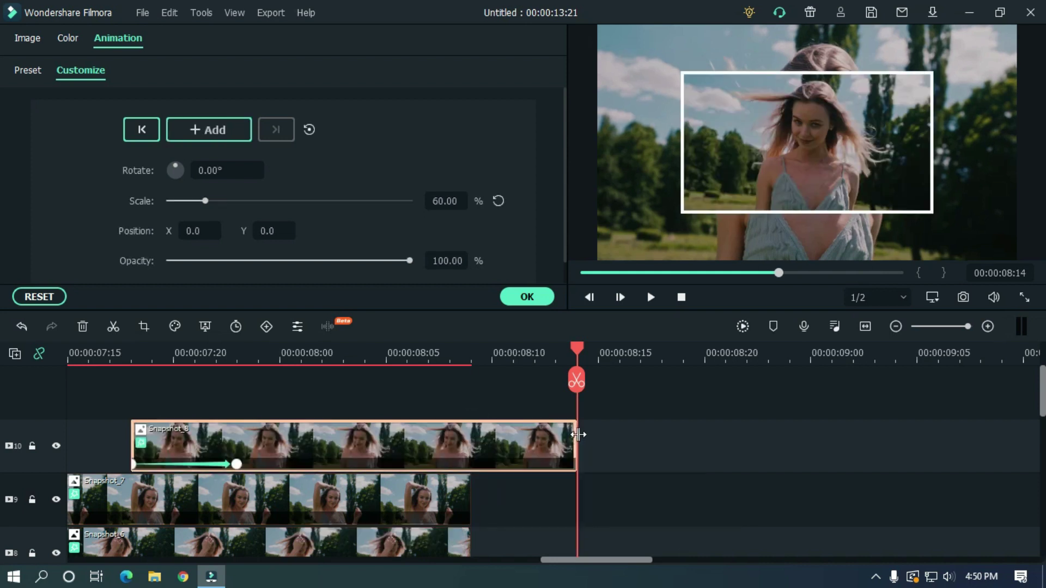
# - Add an animation keyframe to Snapshot_8 at its previous end position, 00:00:08:09
pyautogui.moveTo(579, 349); pyautogui.dragTo(500, 364)
pyautogui.click(491, 441)
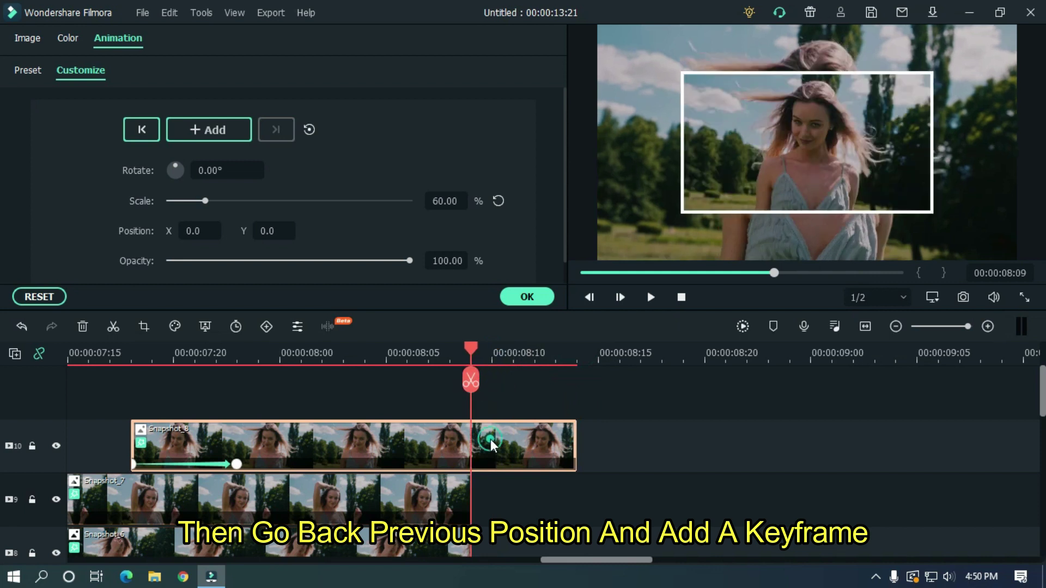
pyautogui.click(217, 128)
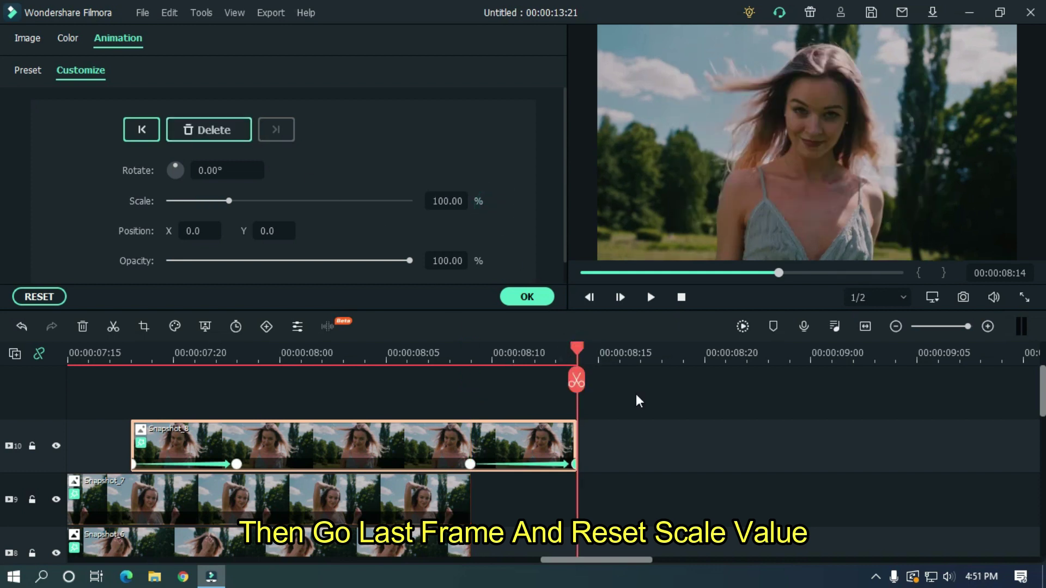
# - Shift the video clip following the Moon Blue background to start at 00:00:08:14 and extend Moon Blue by five frames to meet it
pyautogui.moveTo(812, 353); pyautogui.dragTo(698, 352)
pyautogui.moveTo(1043, 402); pyautogui.dragTo(1045, 429)
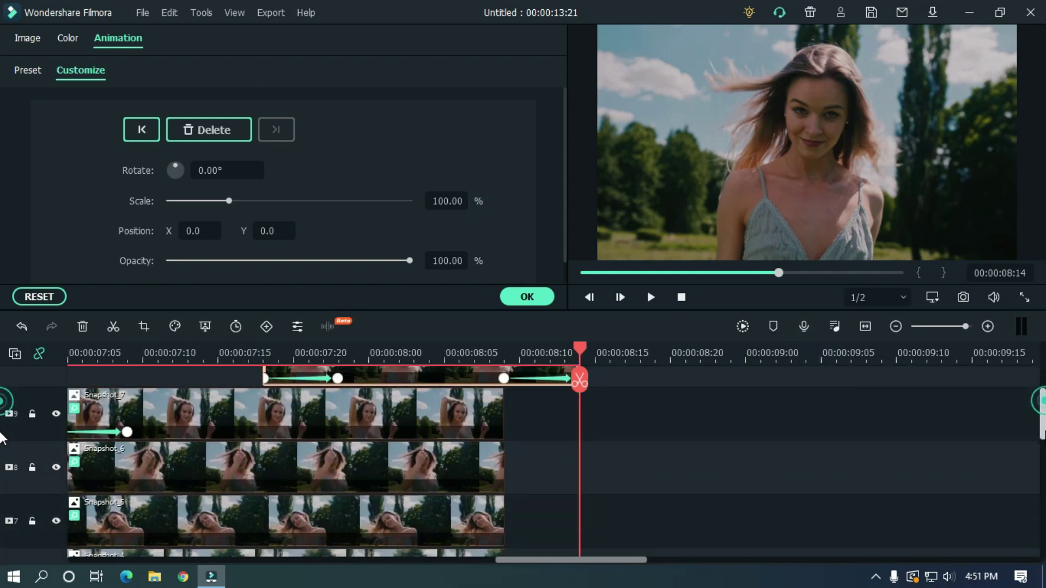
pyautogui.scroll(-10, 3, 436)
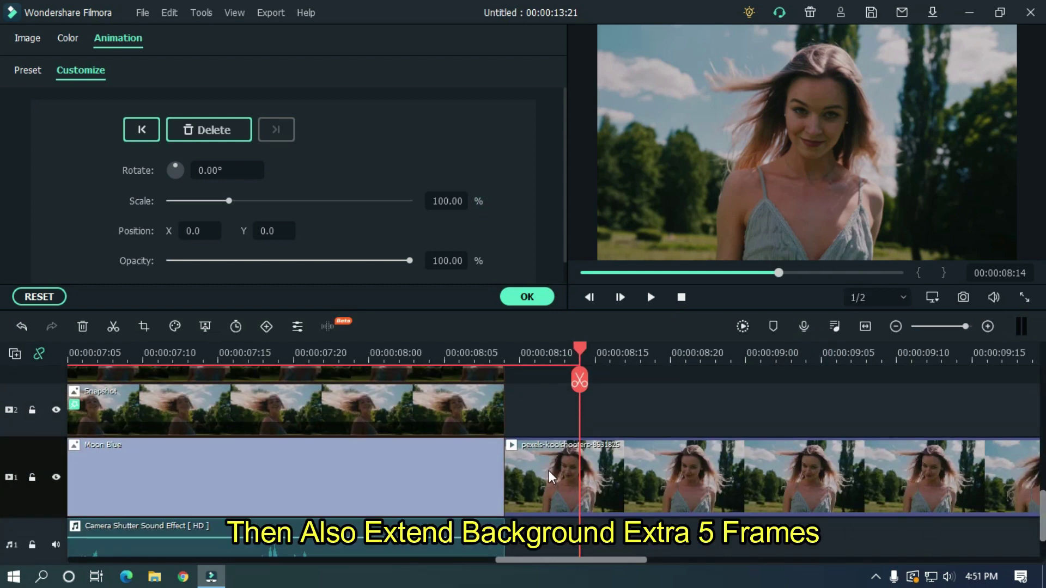
pyautogui.moveTo(548, 471); pyautogui.dragTo(645, 460)
pyautogui.click(485, 472)
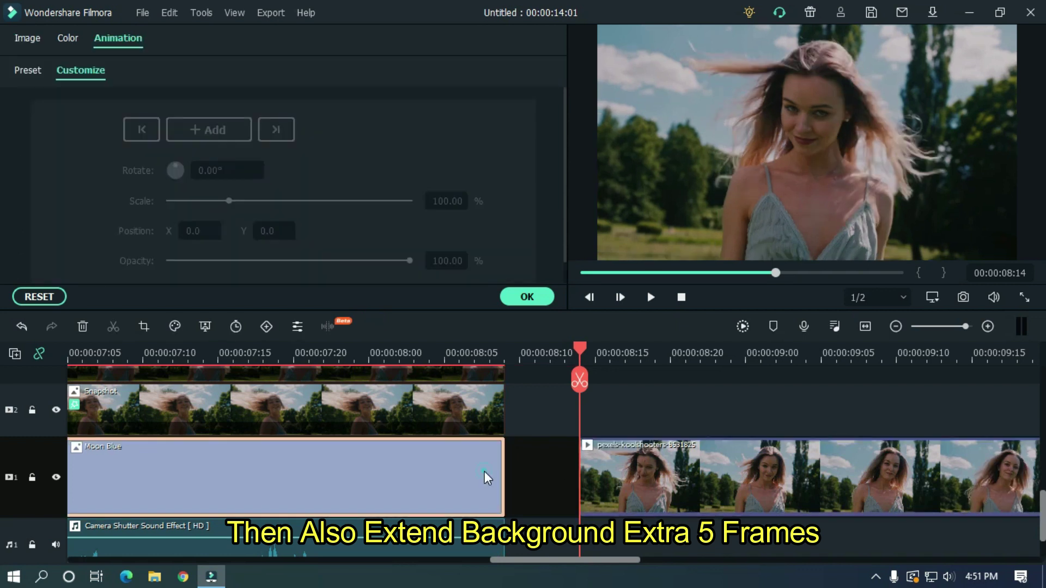
pyautogui.moveTo(504, 462); pyautogui.dragTo(568, 462)
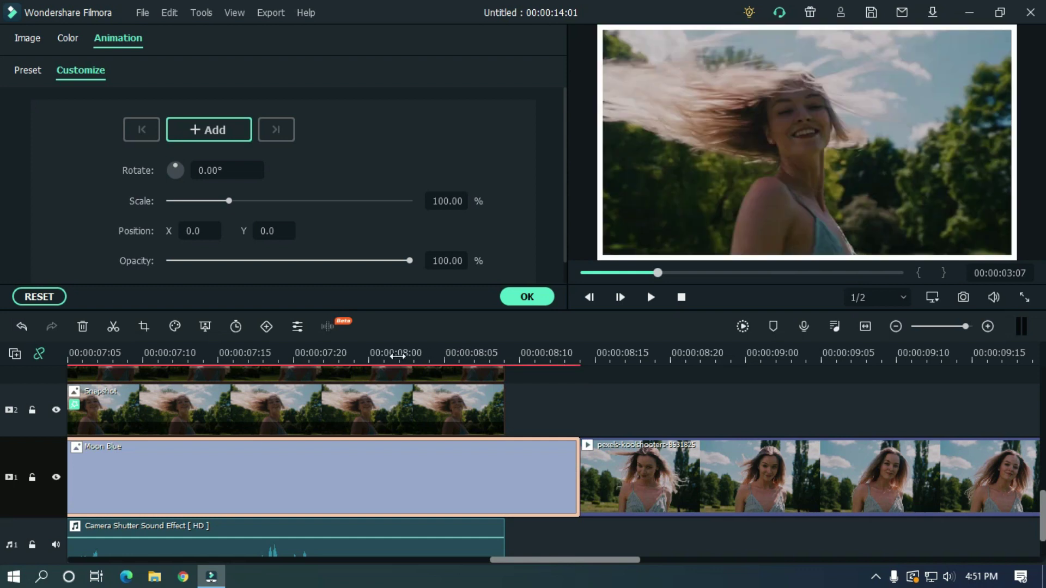
# - Play back the end of Snapshot_8 to check its scaling back to full frame
pyautogui.scroll(10, 3, 493)
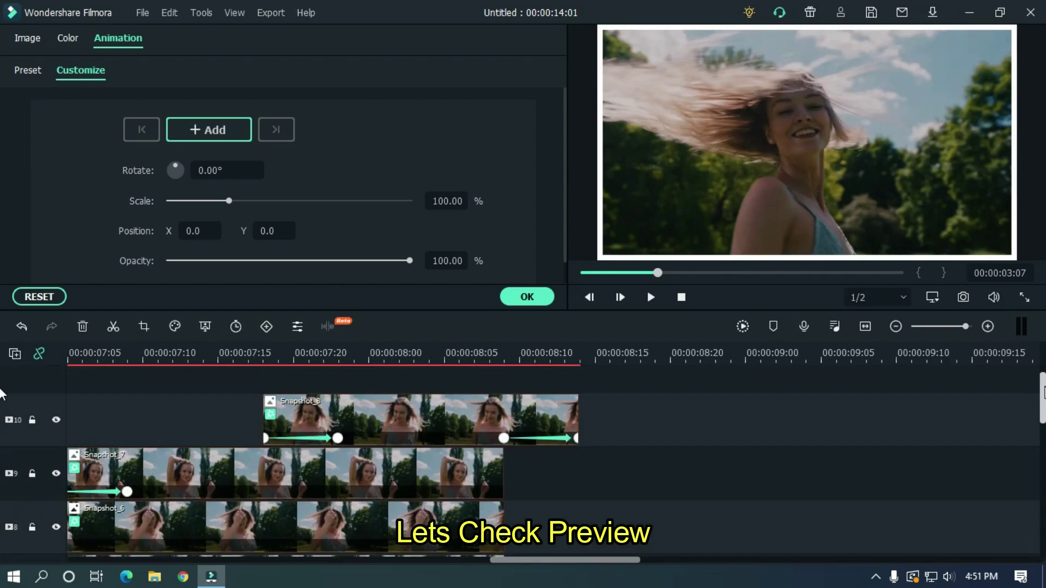
pyautogui.click(742, 437)
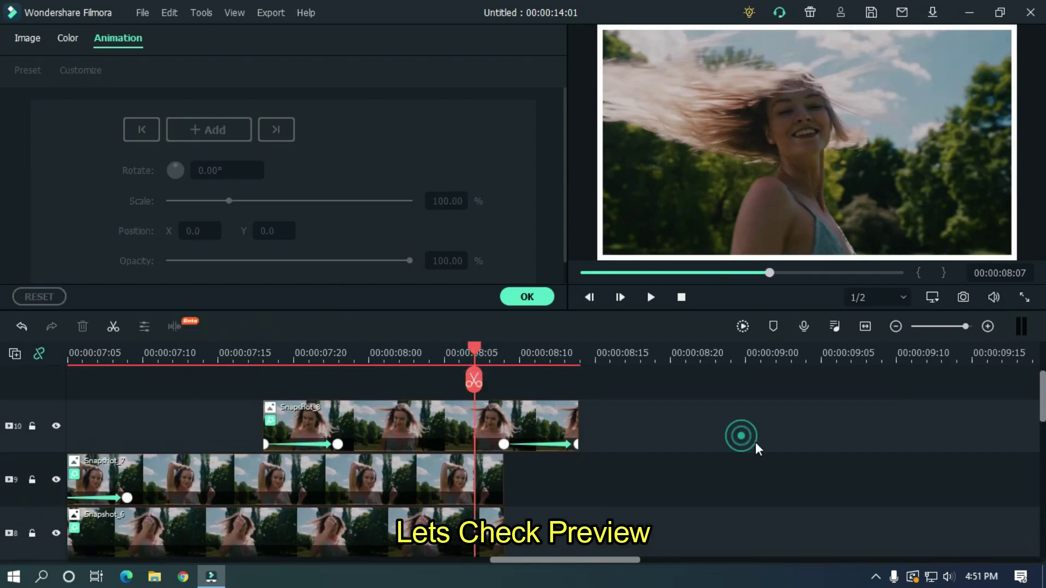
pyautogui.press('space')
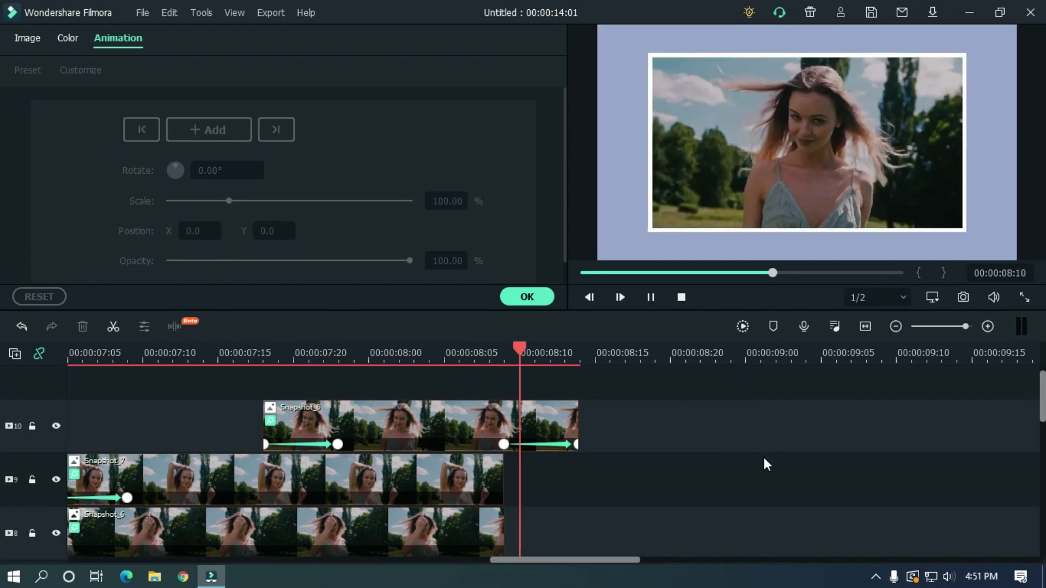
pyautogui.press('space')
# - Add Flash transitions at the start and end of the Moon Blue clip, shortening the first one to about 22 frames
pyautogui.moveTo(676, 348); pyautogui.dragTo(648, 347)
pyautogui.scroll(-10, 647, 348)
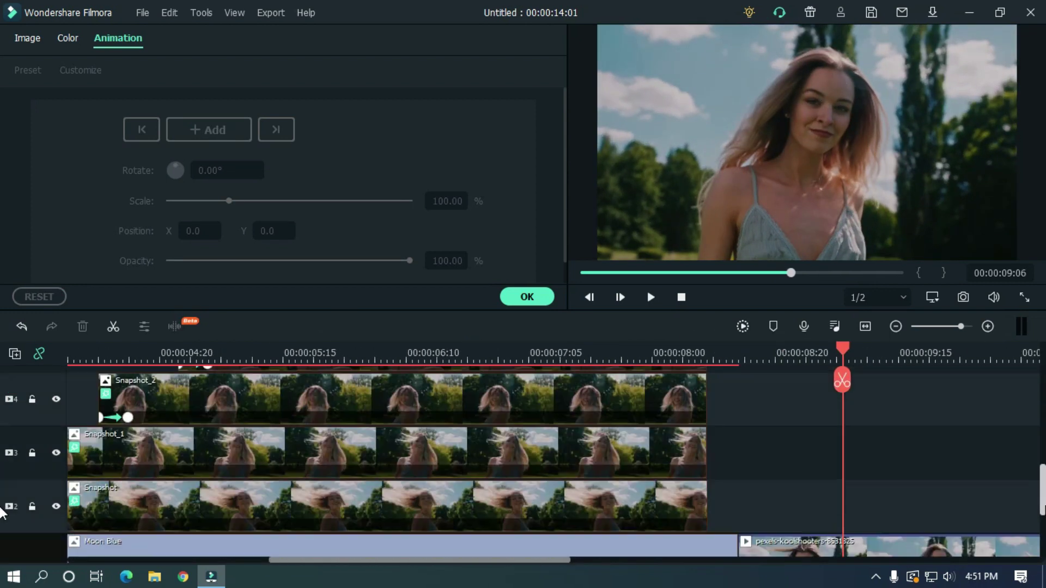
pyautogui.scroll(-2, 727, 351)
pyautogui.click(542, 294)
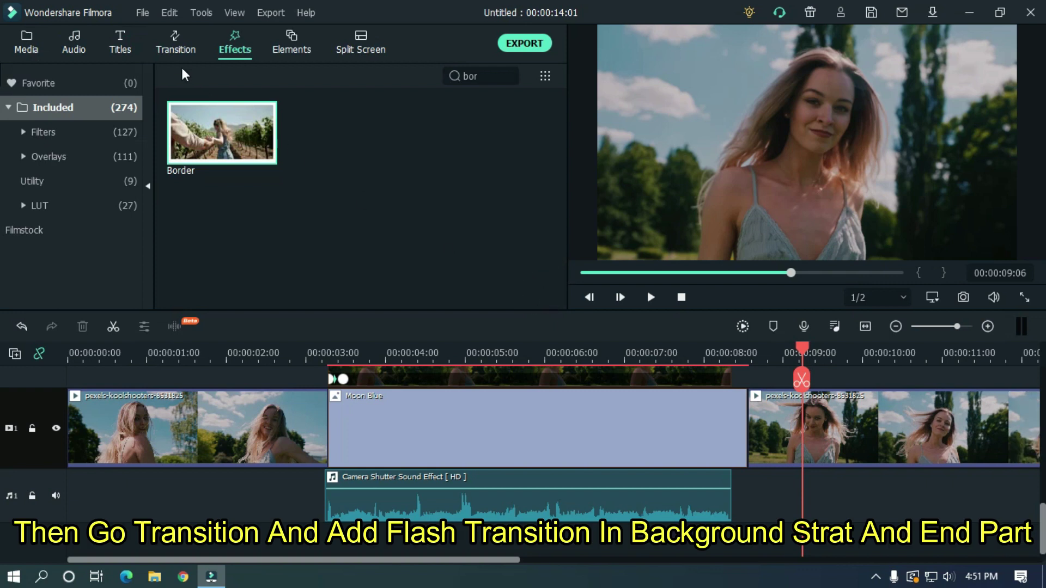
pyautogui.click(177, 49)
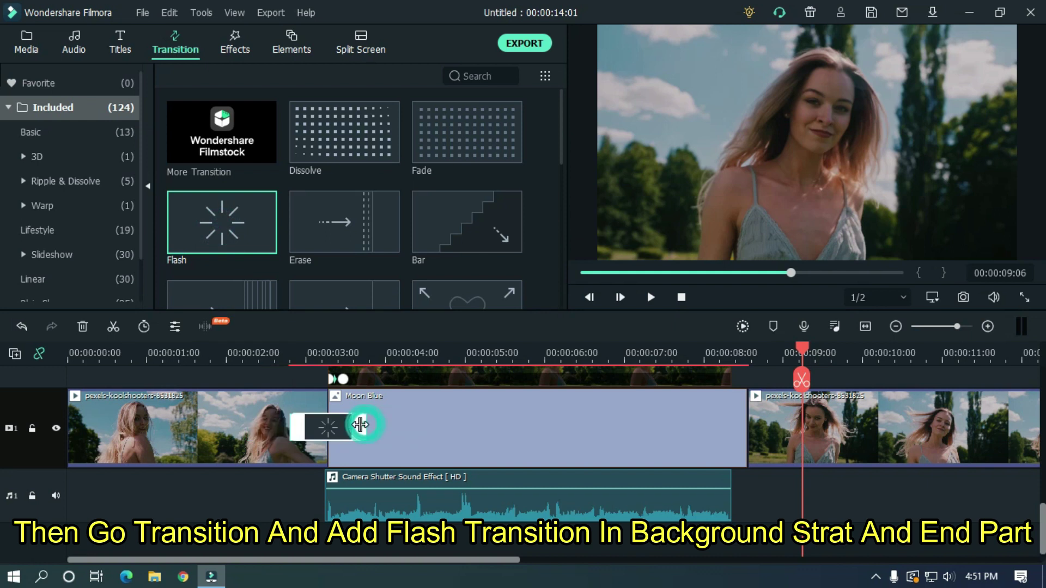
pyautogui.moveTo(675, 405); pyautogui.dragTo(676, 407)
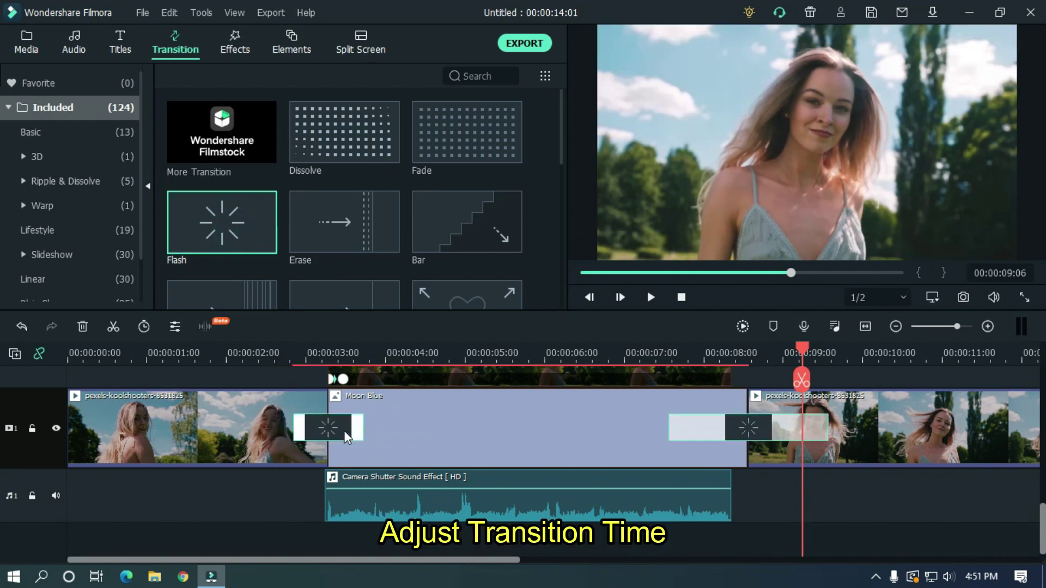
# - Apply the first Flash transition's duration of 00:00:00:22 to all transitions in Overlap mode
pyautogui.doubleClick(345, 430)
pyautogui.click(312, 120)
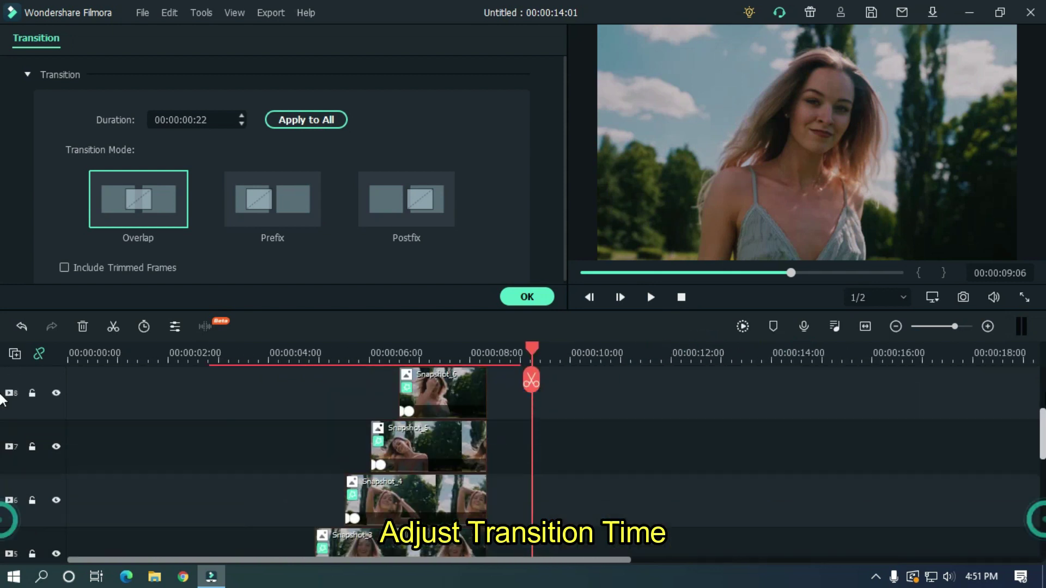
pyautogui.moveTo(1045, 392); pyautogui.dragTo(1045, 565)
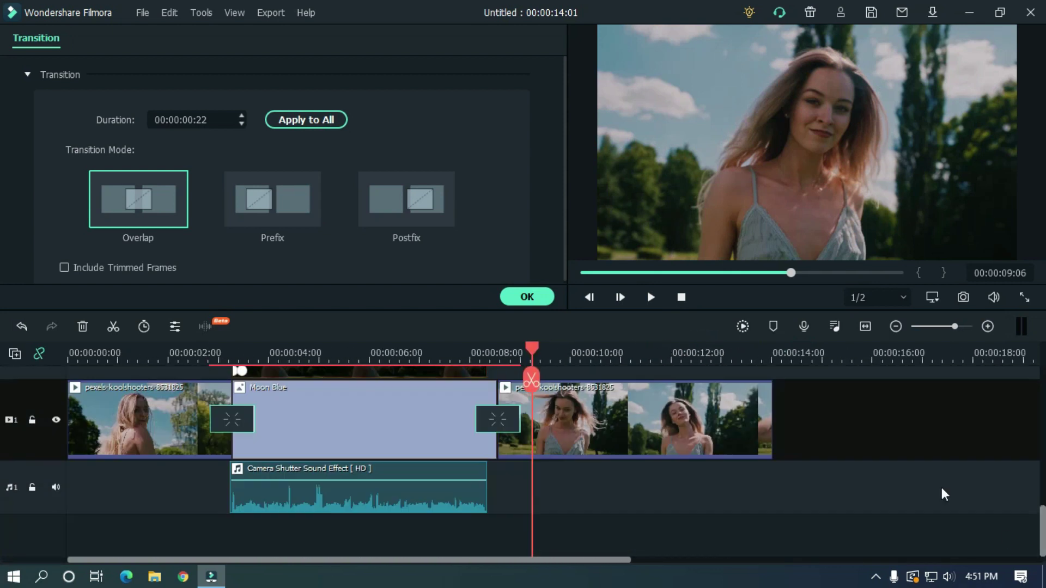
pyautogui.click(682, 297)
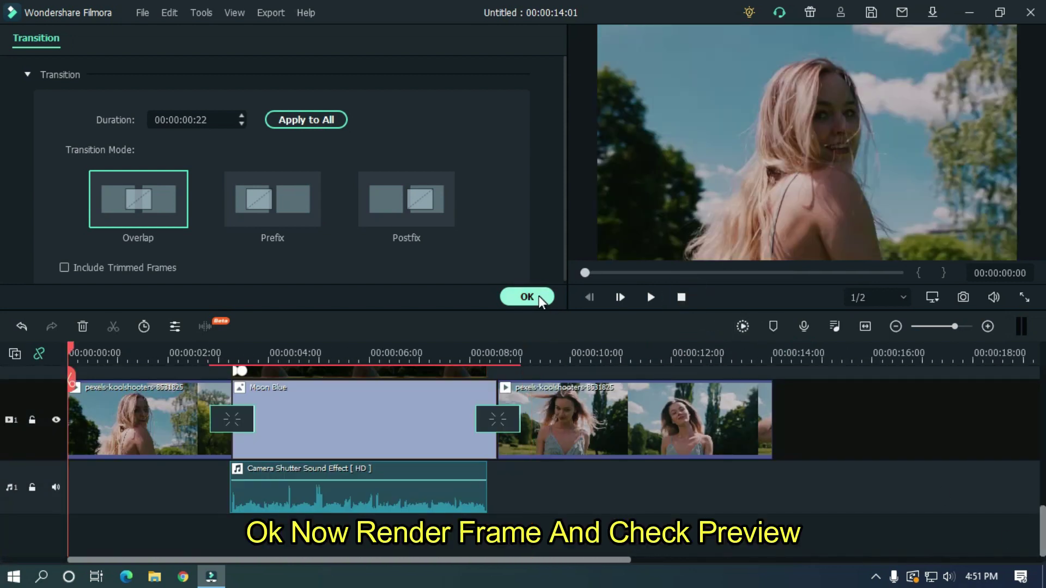
pyautogui.click(538, 297)
# - Render the timeline preview and play the sequence from the beginning to check the Flash transitions
pyautogui.click(744, 328)
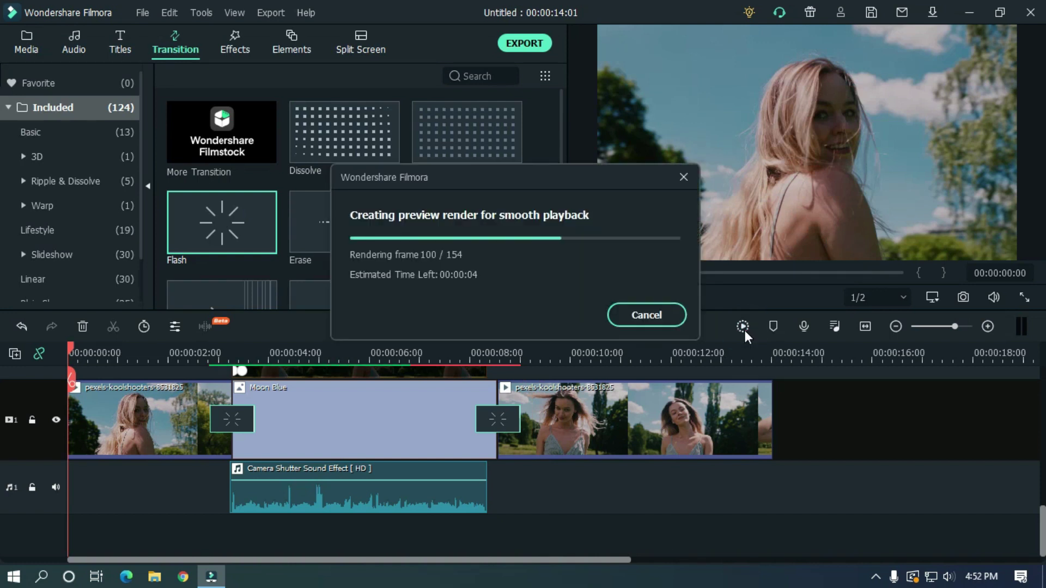
pyautogui.moveTo(1044, 530)
pyautogui.mouseDown()
pyautogui.moveTo(1045, 368)
pyautogui.moveTo(1045, 525)
pyautogui.mouseUp()
pyautogui.press('space')
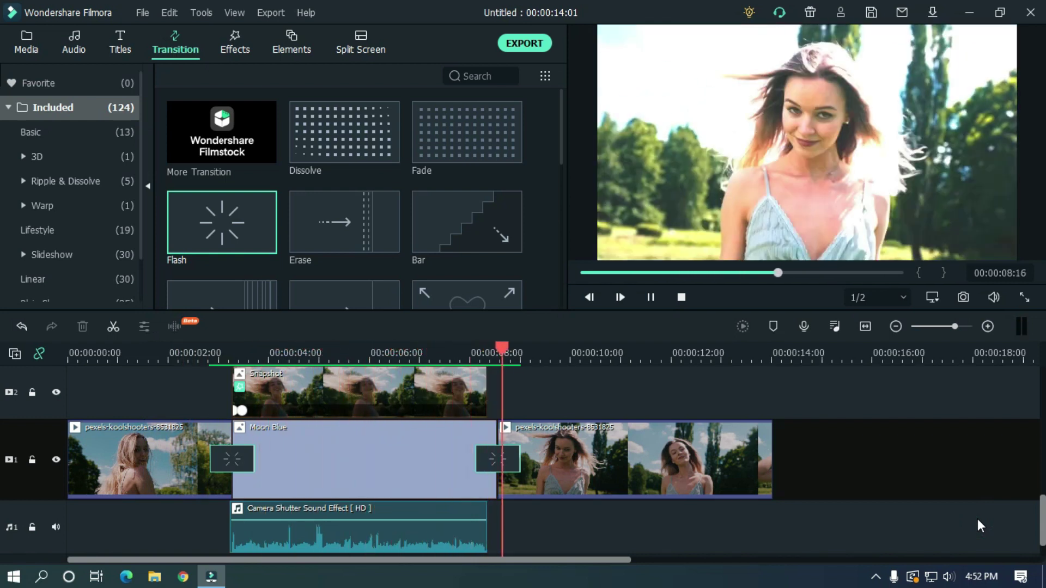
pyautogui.press('space')
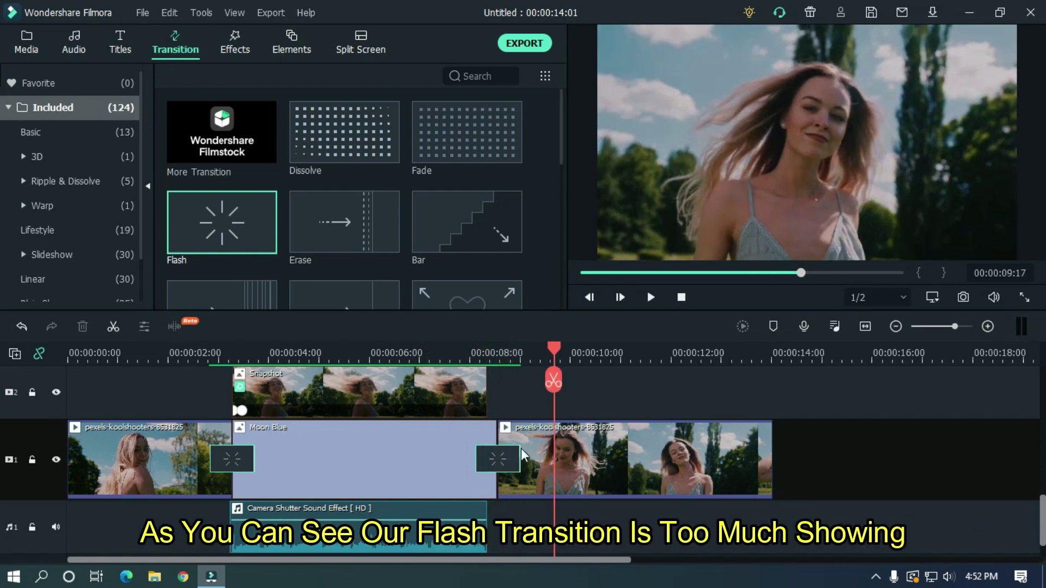
# - Set the Flash transition duration to 00:00:00:14 for all transitions and render the timeline preview
pyautogui.doubleClick(500, 453)
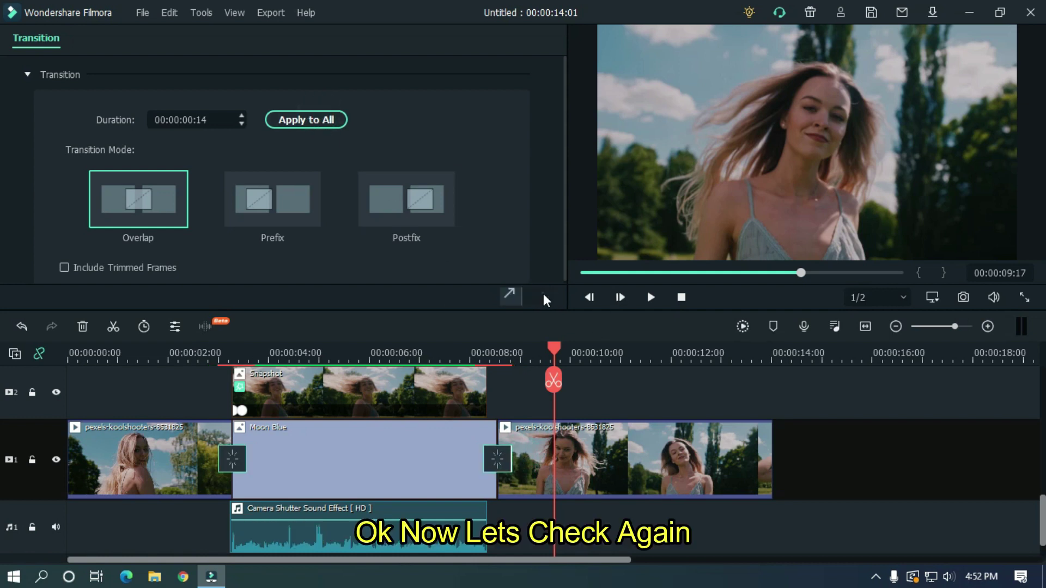
pyautogui.click(543, 295)
pyautogui.click(742, 326)
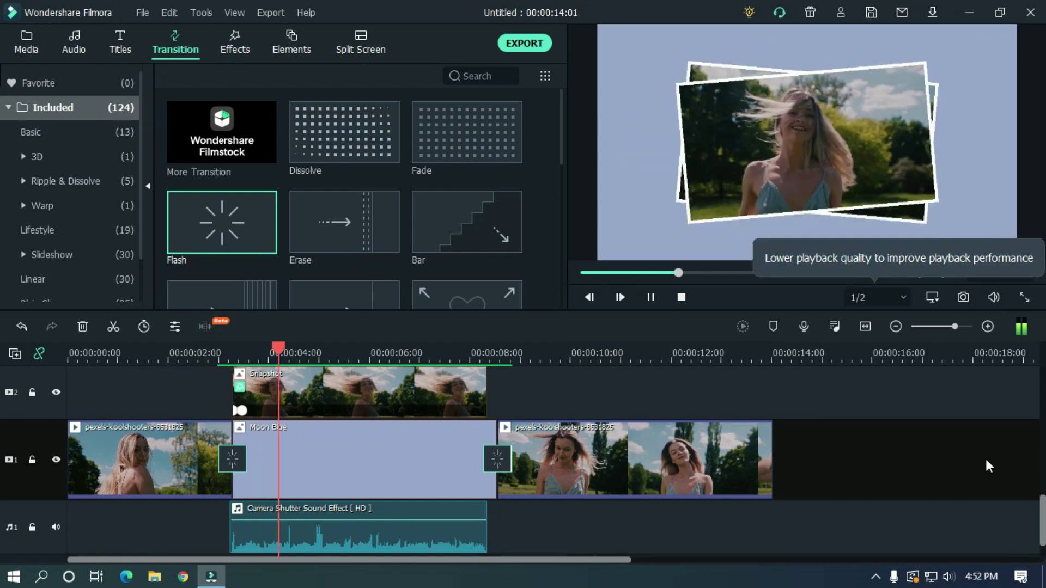
# - Play back the newly rendered sequence to review the shortened flashes and the snapshot animation
pyautogui.click(986, 460)
pyautogui.moveTo(1044, 503); pyautogui.dragTo(1044, 490)
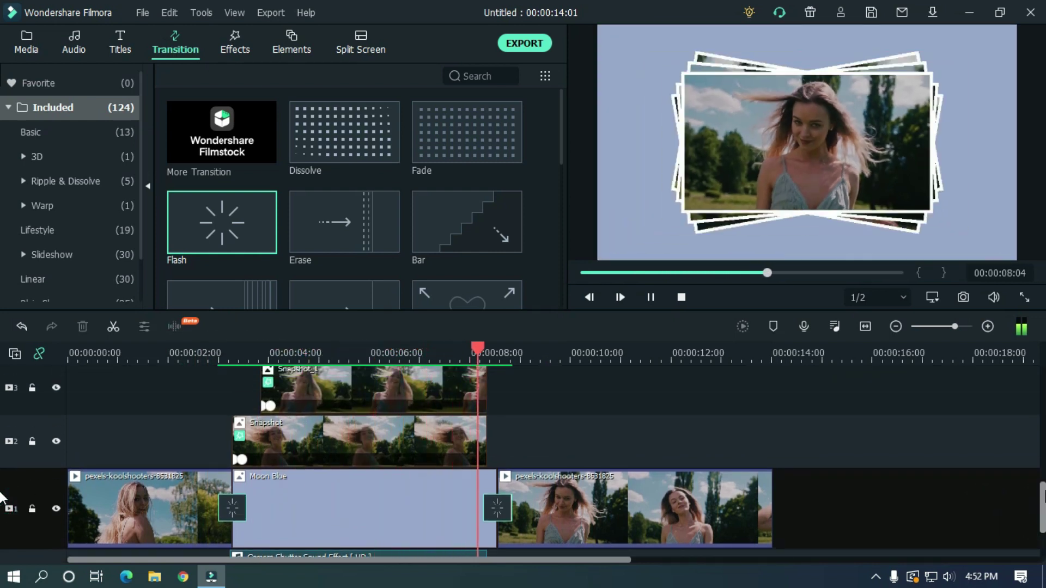
pyautogui.moveTo(812, 354); pyautogui.dragTo(669, 354)
pyautogui.moveTo(1045, 504); pyautogui.dragTo(1045, 473)
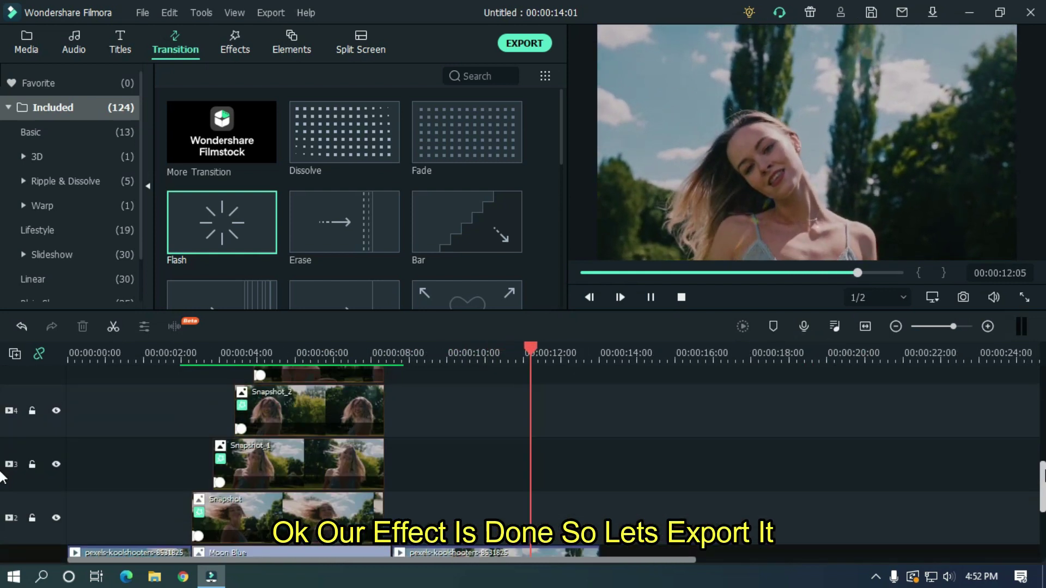
# - Start a local MP4 export of the project and enter a file name beginning with "Contino"
pyautogui.scroll(3, 1, 477)
pyautogui.click(525, 44)
pyautogui.write('Contino')
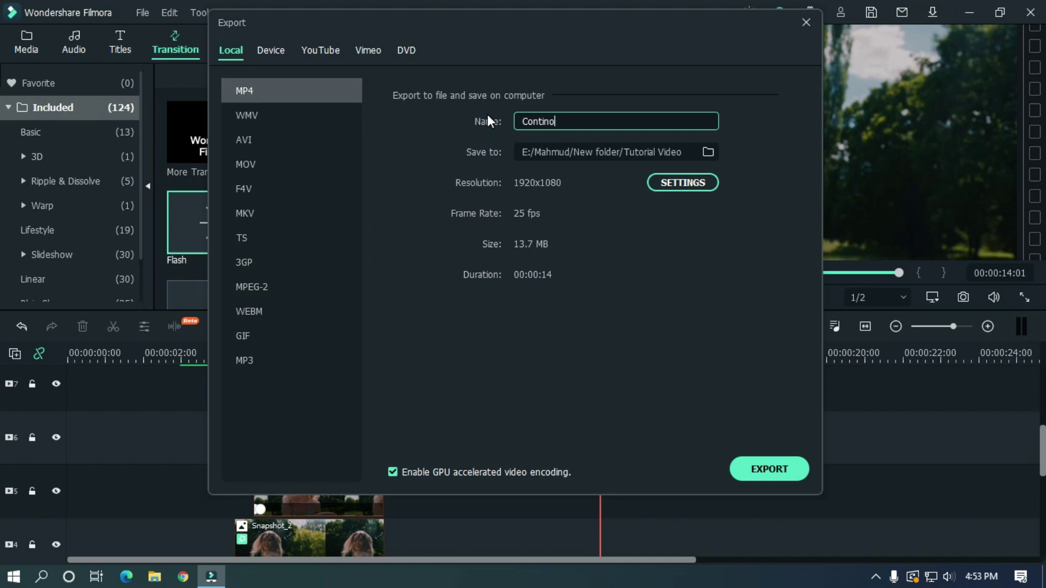